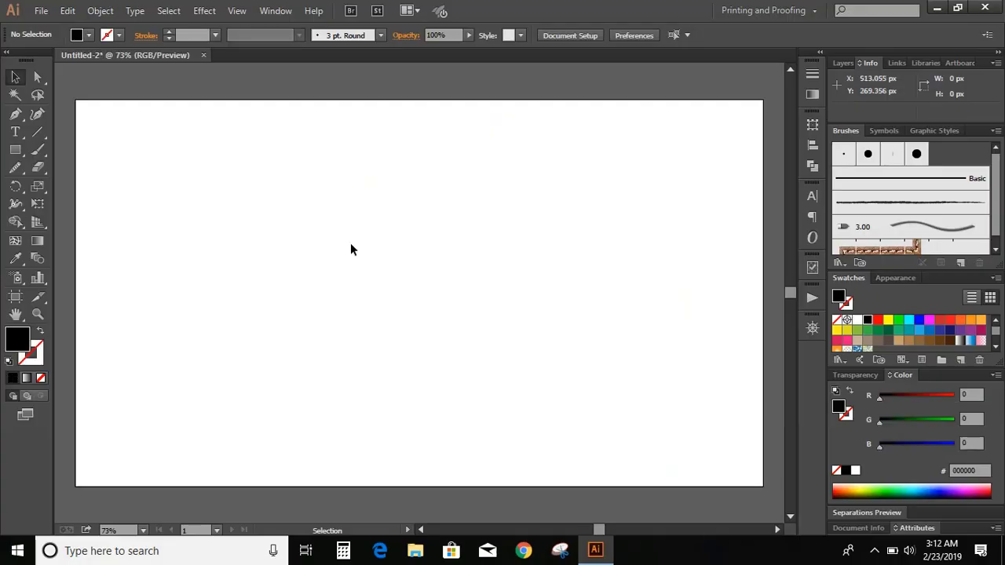
- Add the point text "Carney's" on the artboard and scale it up to about 152 pt
{"action": "left_click", "coordinate": [15, 132]}
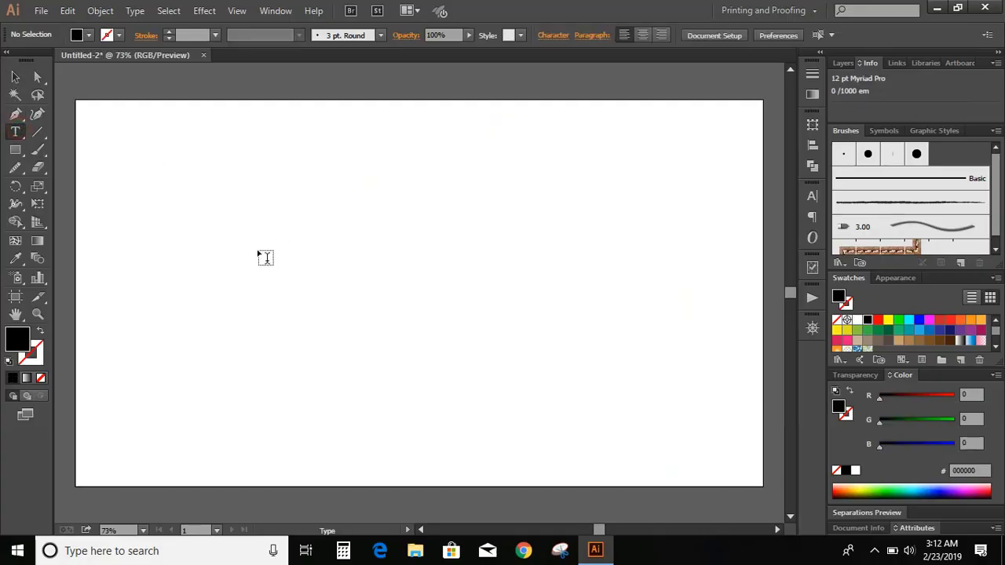
{"action": "left_click", "coordinate": [264, 263]}
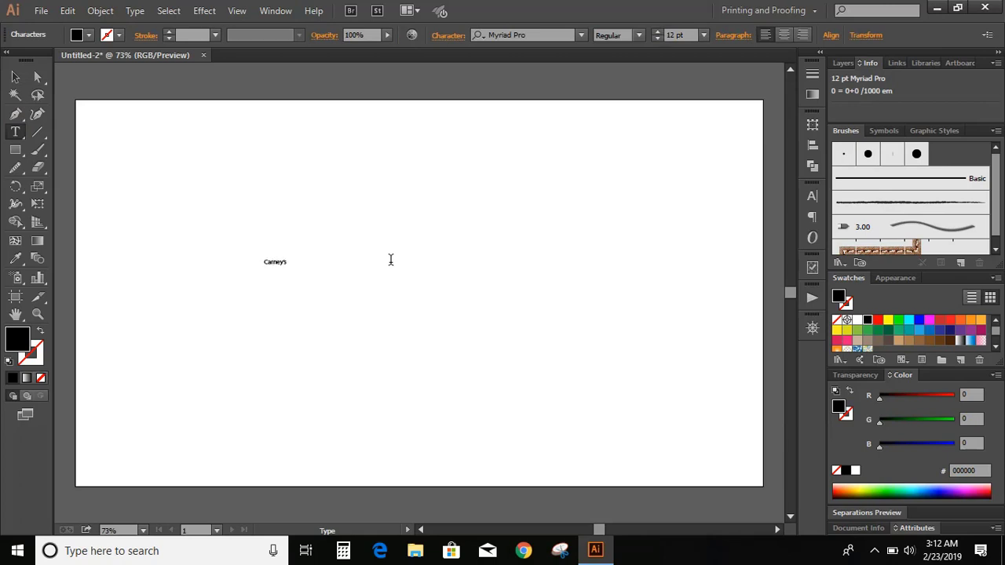
{"action": "left_click", "coordinate": [15, 76]}
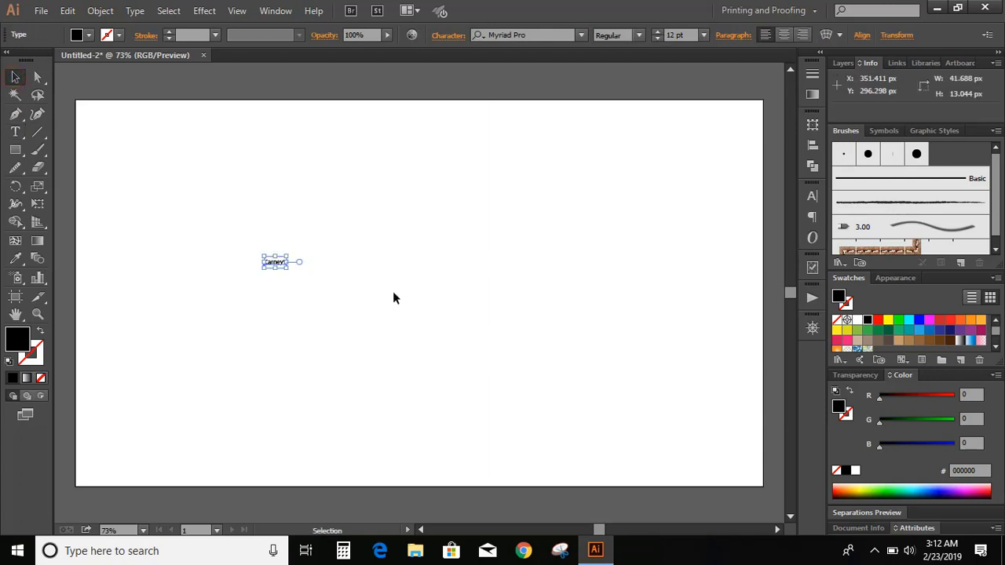
{"action": "left_click_drag", "start_coordinate": [289, 269], "coordinate": [417, 351]}
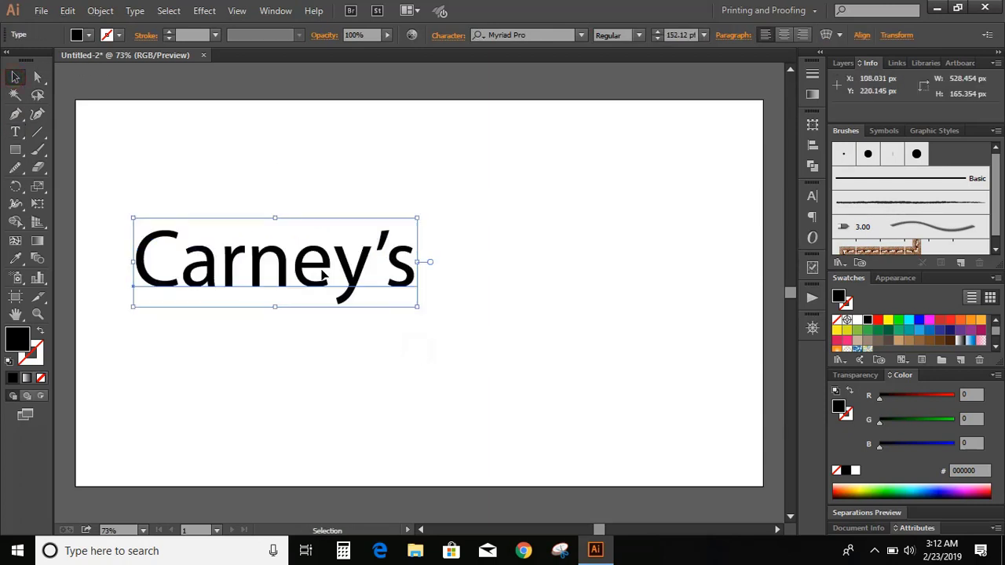
- Set the font of the "Carney's" text to Attraction Personal Use
{"action": "left_click", "coordinate": [526, 34]}
{"action": "key", "text": "BackSpace"}
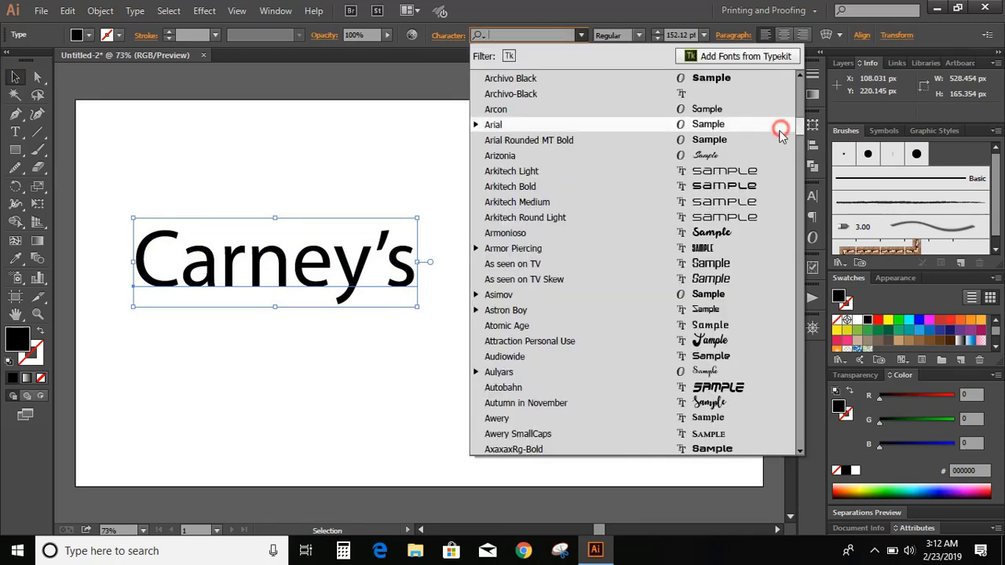
{"action": "left_click", "coordinate": [529, 342]}
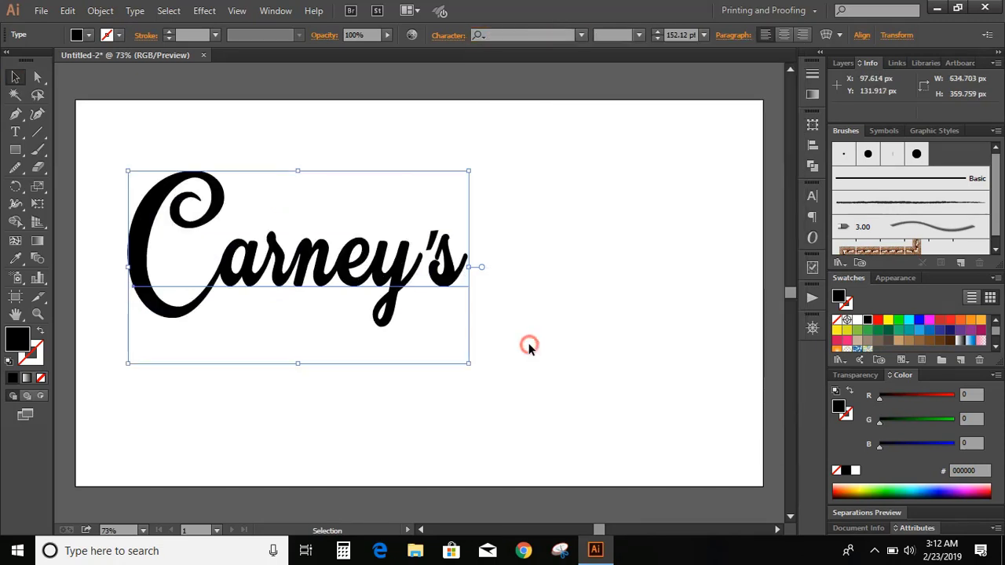
{"action": "left_click", "coordinate": [272, 440]}
- Change only the capital C to the Birds of Paradise - Personal use Only font
{"action": "double_click", "coordinate": [135, 236]}
{"action": "left_click_drag", "start_coordinate": [205, 238], "coordinate": [128, 242]}
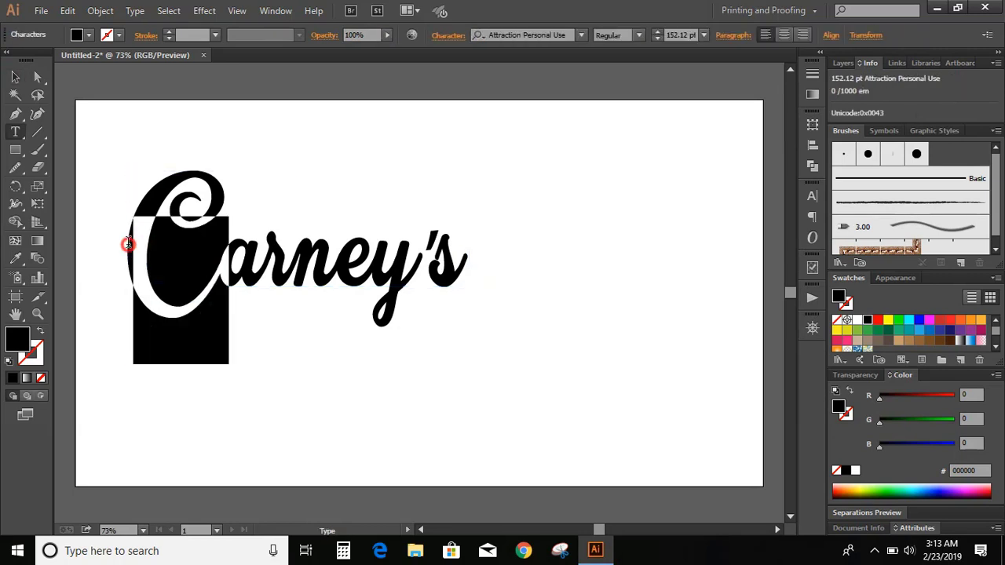
{"action": "left_click", "coordinate": [583, 34]}
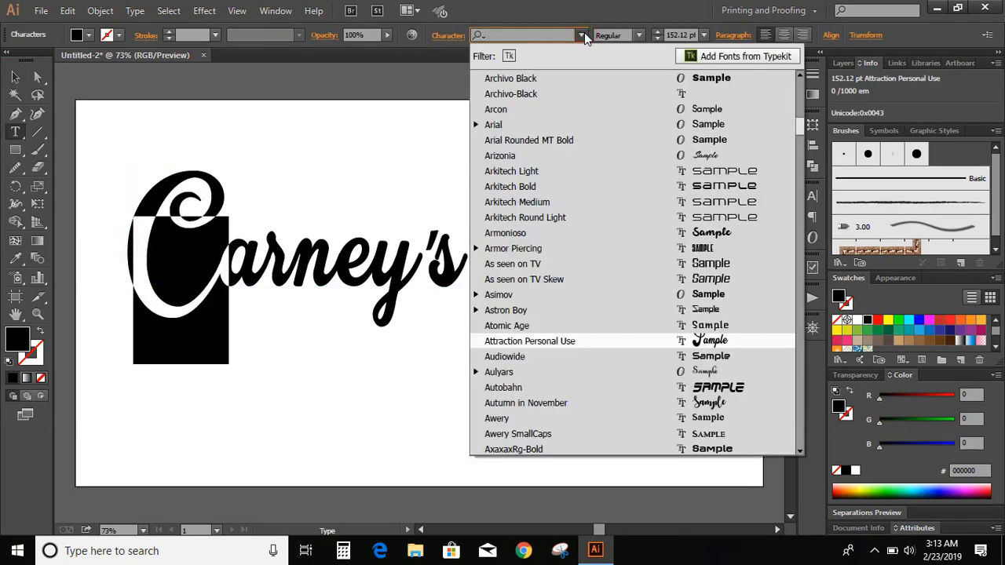
{"action": "type", "text": "par"}
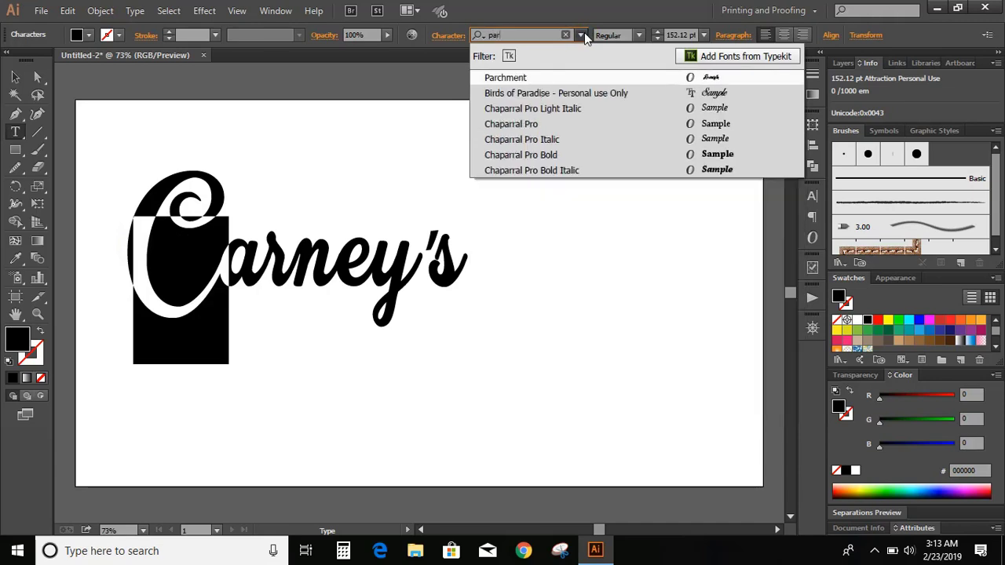
{"action": "left_click", "coordinate": [553, 93]}
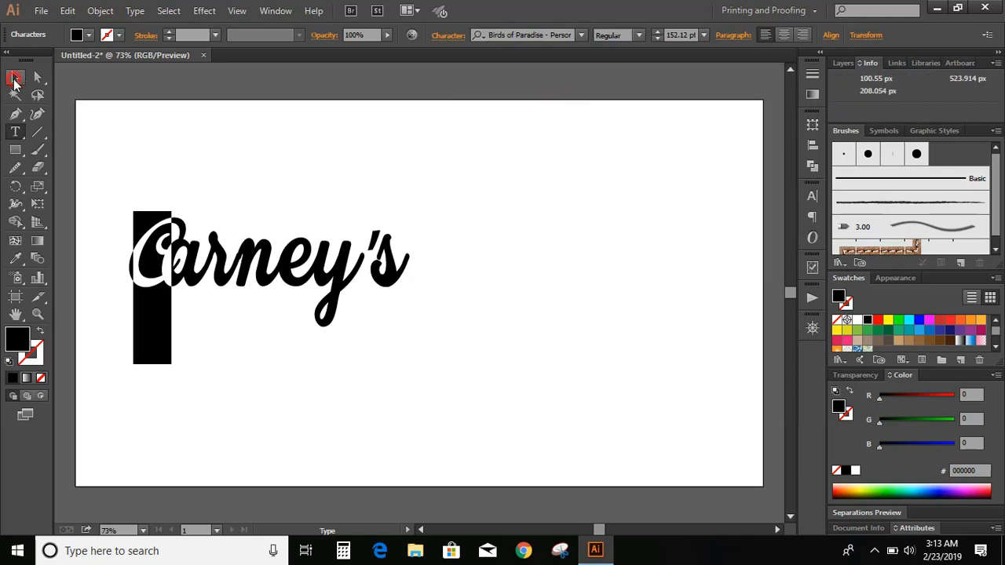
{"action": "left_click", "coordinate": [15, 77]}
{"action": "left_click", "coordinate": [242, 162]}
- Expand the text's object and fill into outlines, and ungroup the letters
{"action": "left_click", "coordinate": [285, 266]}
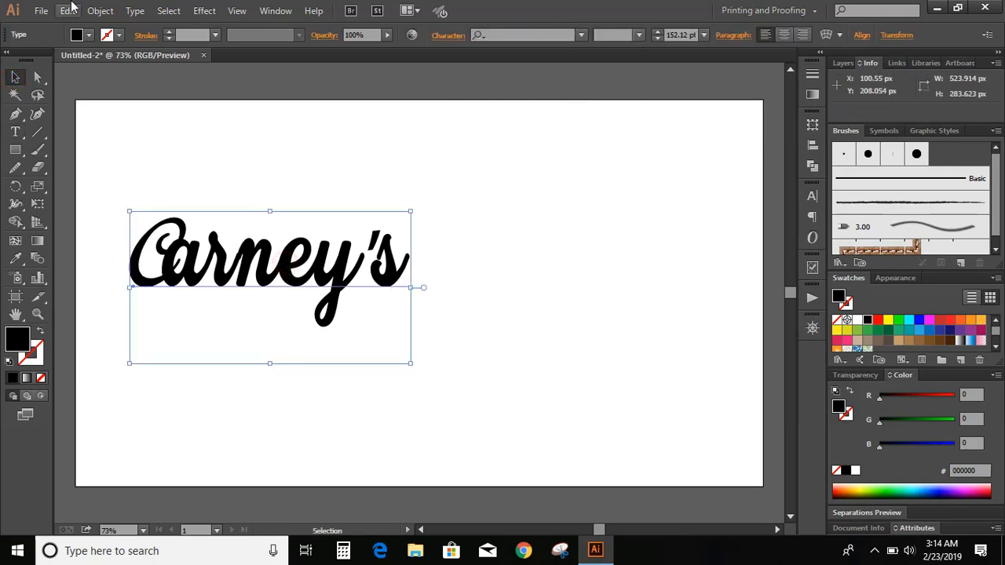
{"action": "left_click", "coordinate": [101, 10]}
{"action": "mouse_move", "coordinate": [135, 10]}
{"action": "mouse_move", "coordinate": [101, 10]}
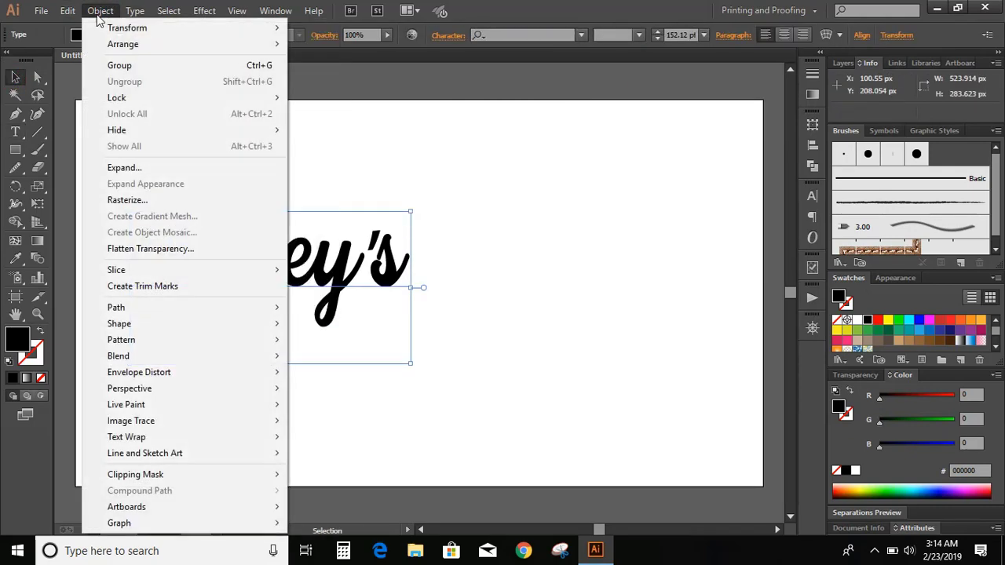
{"action": "left_click", "coordinate": [119, 166]}
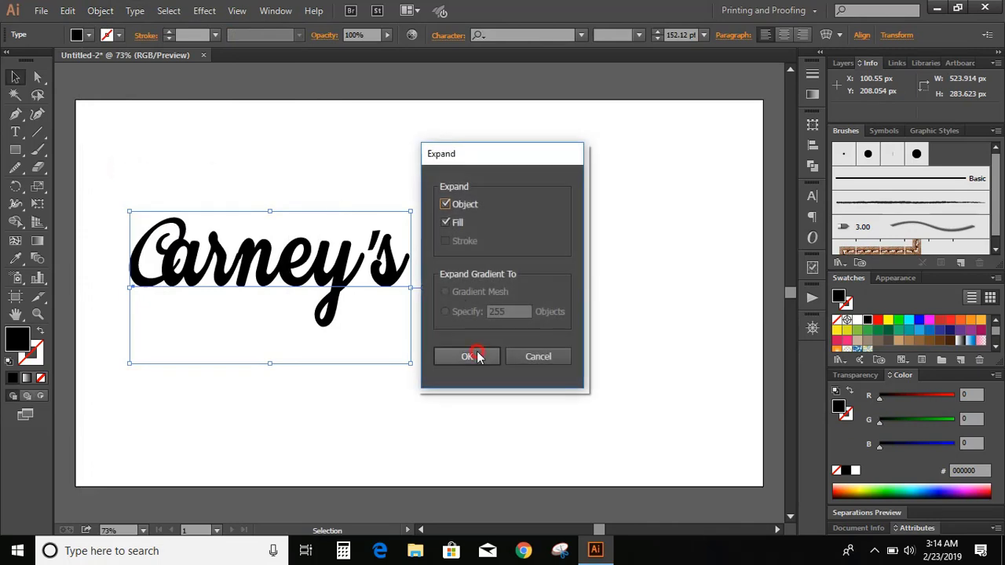
{"action": "left_click", "coordinate": [476, 356]}
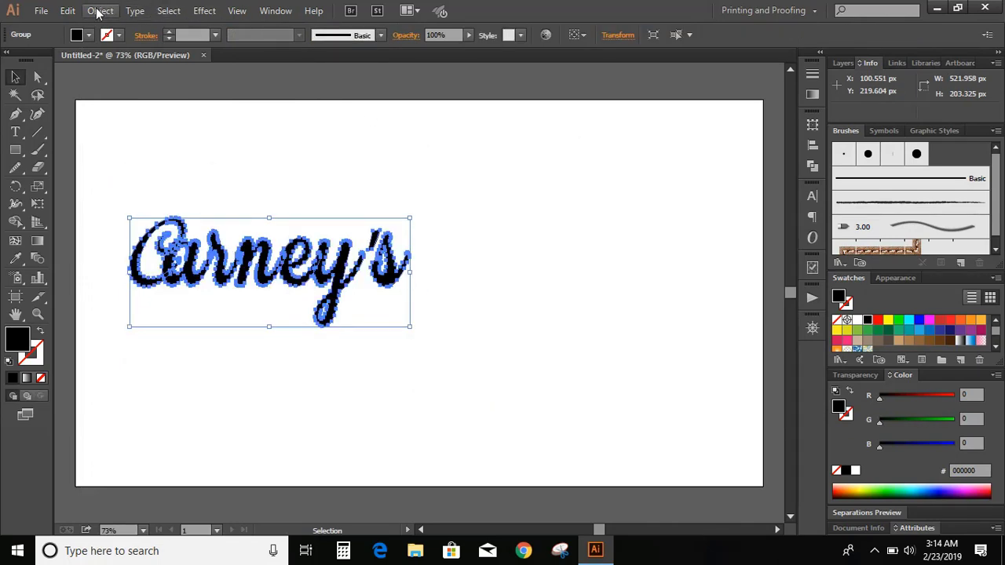
{"action": "left_click", "coordinate": [100, 10]}
{"action": "left_click", "coordinate": [115, 81]}
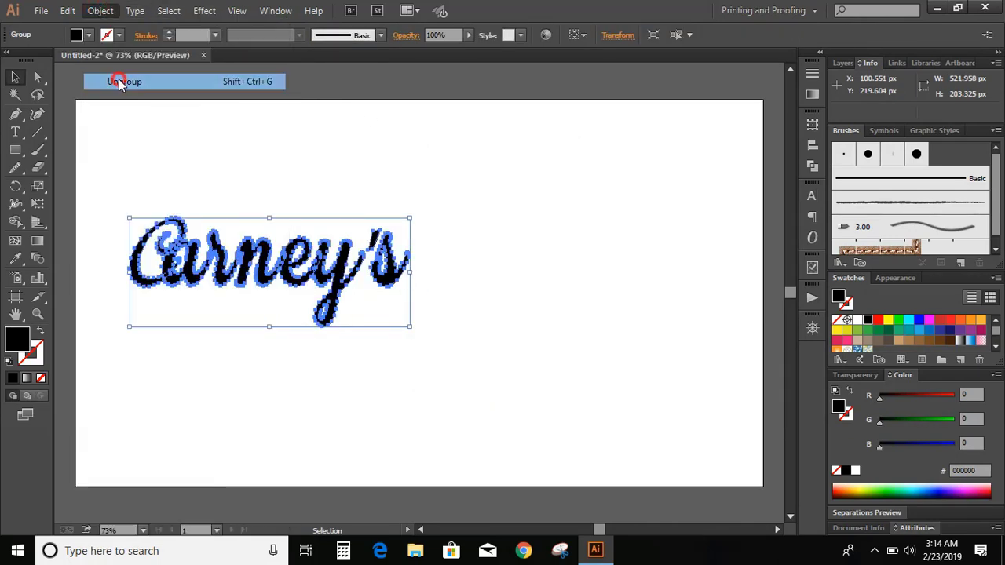
{"action": "left_click", "coordinate": [208, 168]}
- Nudge the capital C about 36 px to the left, away from the "a", and stretch it downward below the baseline
{"action": "left_click", "coordinate": [135, 257]}
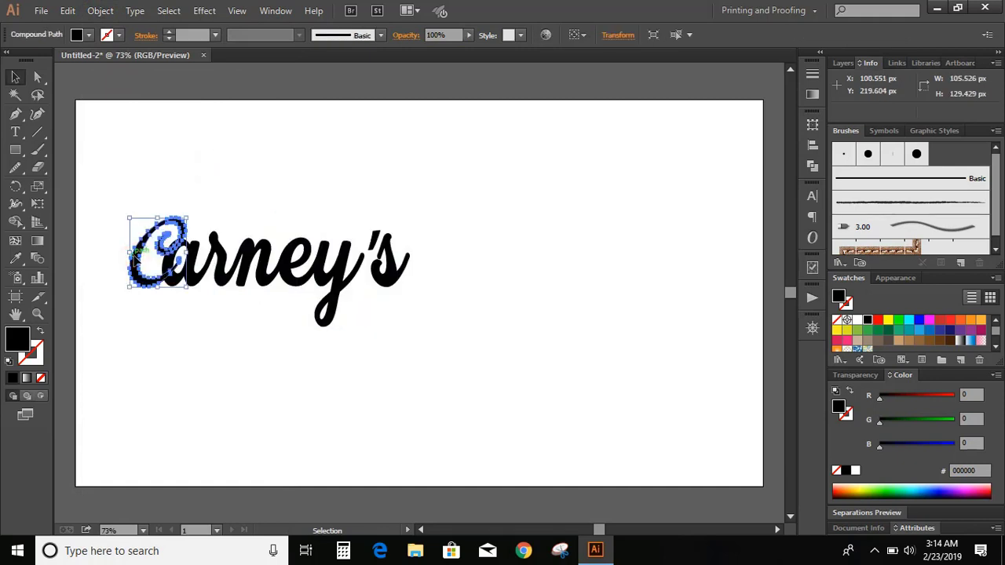
{"action": "left_click_drag", "start_coordinate": [135, 255], "coordinate": [135, 261]}
{"action": "key", "text": "Left"}
{"action": "key", "text": "Left"}
{"action": "key", "text": "Left"}
{"action": "key", "text": "Left"}
{"action": "key", "text": "Left"}
{"action": "key", "text": "Left"}
{"action": "key", "text": "Left"}
{"action": "key", "text": "Left"}
{"action": "key", "text": "Left"}
{"action": "key", "text": "Left"}
{"action": "key", "text": "Left"}
{"action": "key", "text": "Left"}
{"action": "key", "text": "Left"}
{"action": "key", "text": "Left"}
{"action": "key", "text": "Left"}
{"action": "key", "text": "Left"}
{"action": "key", "text": "Left"}
{"action": "key", "text": "Left"}
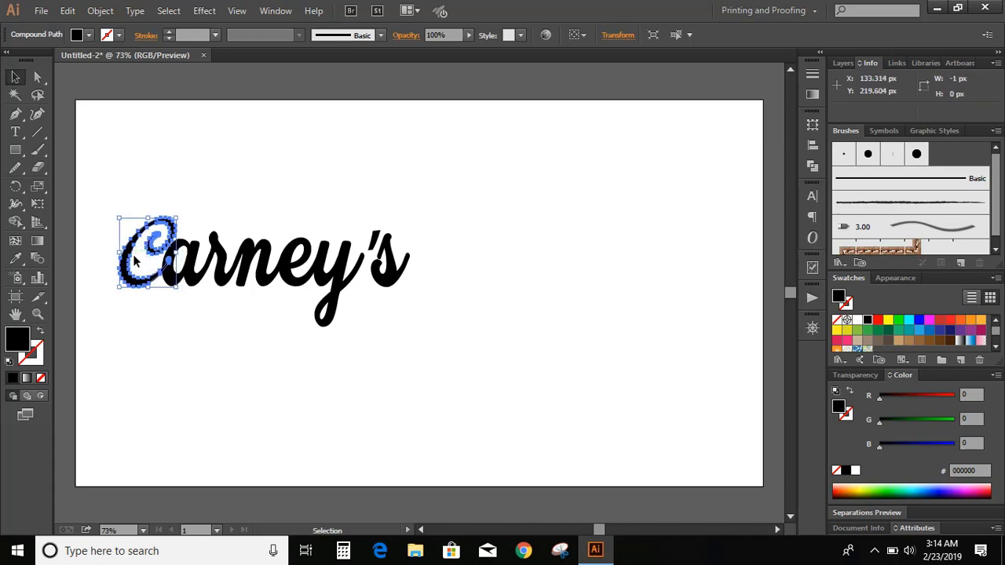
{"action": "key", "text": "Left"}
{"action": "key", "text": "Left"}
{"action": "key", "text": "Left"}
{"action": "key", "text": "Left"}
{"action": "key", "text": "Left"}
{"action": "key", "text": "Left"}
{"action": "key", "text": "Left"}
{"action": "key", "text": "Left"}
{"action": "key", "text": "Left"}
{"action": "key", "text": "Left"}
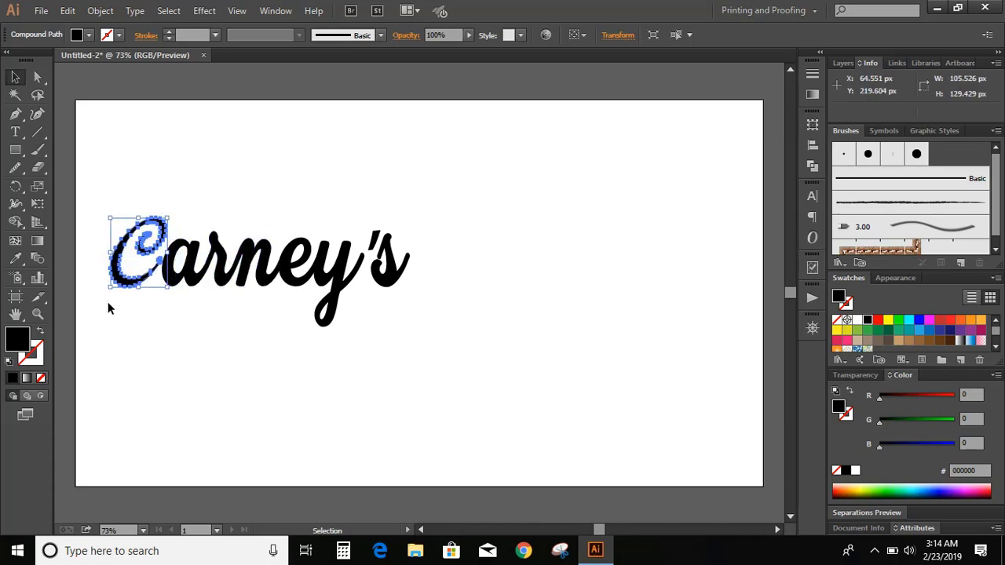
{"action": "left_click_drag", "start_coordinate": [138, 289], "coordinate": [137, 306]}
- Enlarge and reposition all the letters together so the word spans most of the artboard width
{"action": "left_click", "coordinate": [266, 204]}
{"action": "left_click_drag", "start_coordinate": [118, 193], "coordinate": [556, 418]}
{"action": "left_click", "coordinate": [417, 328]}
{"action": "left_click_drag", "start_coordinate": [348, 262], "coordinate": [482, 267]}
{"action": "left_click", "coordinate": [309, 135]}
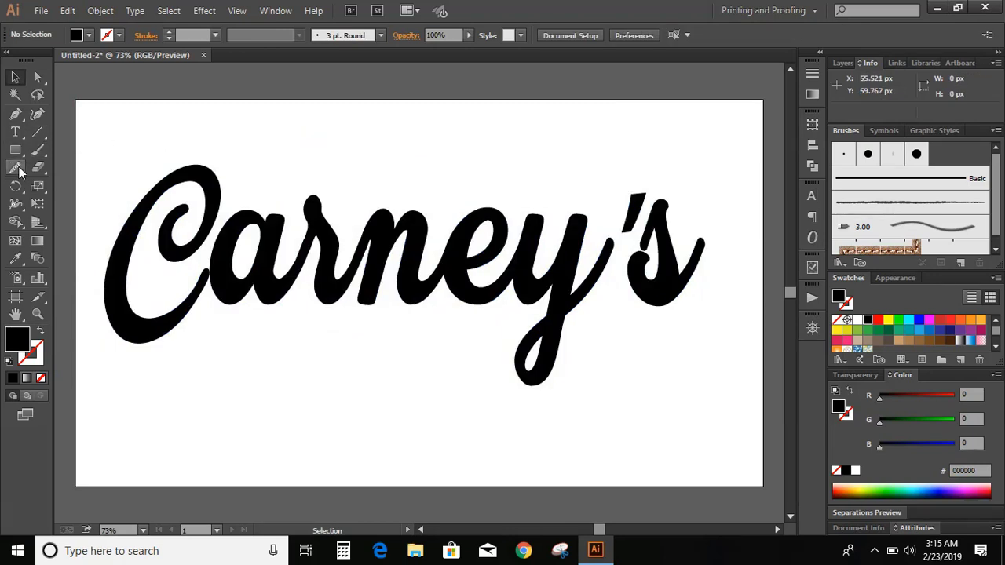
- Draw a closed Pencil swash from the base of the C, running under the letters into a curl, and fill it black
{"action": "left_click_drag", "start_coordinate": [19, 168], "coordinate": [57, 167]}
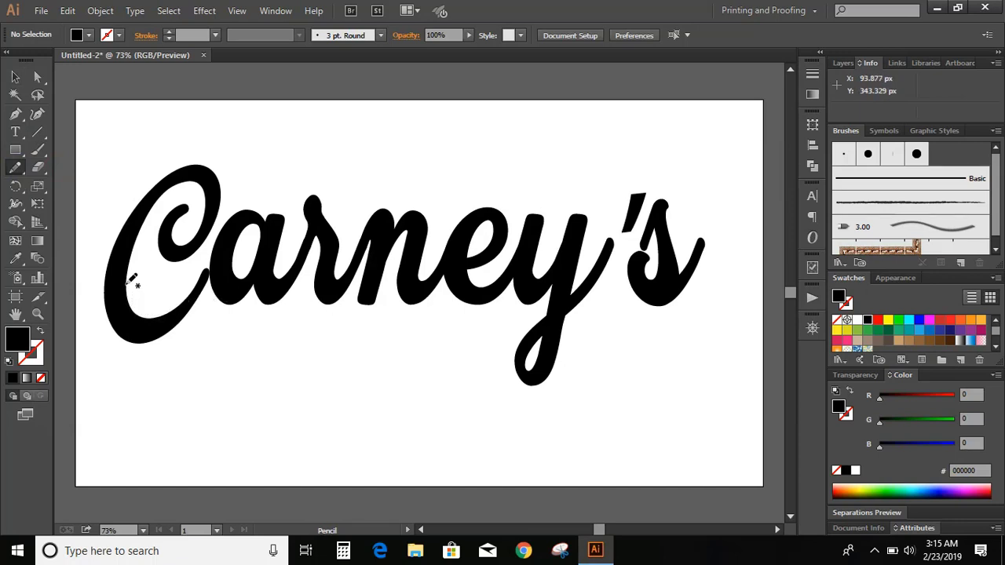
{"action": "mouse_move", "coordinate": [127, 284]}
{"action": "left_mouse_down"}
{"action": "mouse_move", "coordinate": [143, 319]}
{"action": "mouse_move", "coordinate": [182, 326]}
{"action": "mouse_move", "coordinate": [321, 308]}
{"action": "mouse_move", "coordinate": [428, 312]}
{"action": "mouse_move", "coordinate": [456, 326]}
{"action": "mouse_move", "coordinate": [463, 353]}
{"action": "mouse_move", "coordinate": [449, 373]}
{"action": "mouse_move", "coordinate": [427, 373]}
{"action": "mouse_move", "coordinate": [412, 347]}
{"action": "mouse_move", "coordinate": [436, 341]}
{"action": "mouse_move", "coordinate": [436, 360]}
{"action": "mouse_move", "coordinate": [450, 362]}
{"action": "mouse_move", "coordinate": [450, 331]}
{"action": "mouse_move", "coordinate": [390, 314]}
{"action": "mouse_move", "coordinate": [131, 334]}
{"action": "mouse_move", "coordinate": [106, 318]}
{"action": "mouse_move", "coordinate": [105, 282]}
{"action": "mouse_move", "coordinate": [130, 292]}
{"action": "left_mouse_up"}
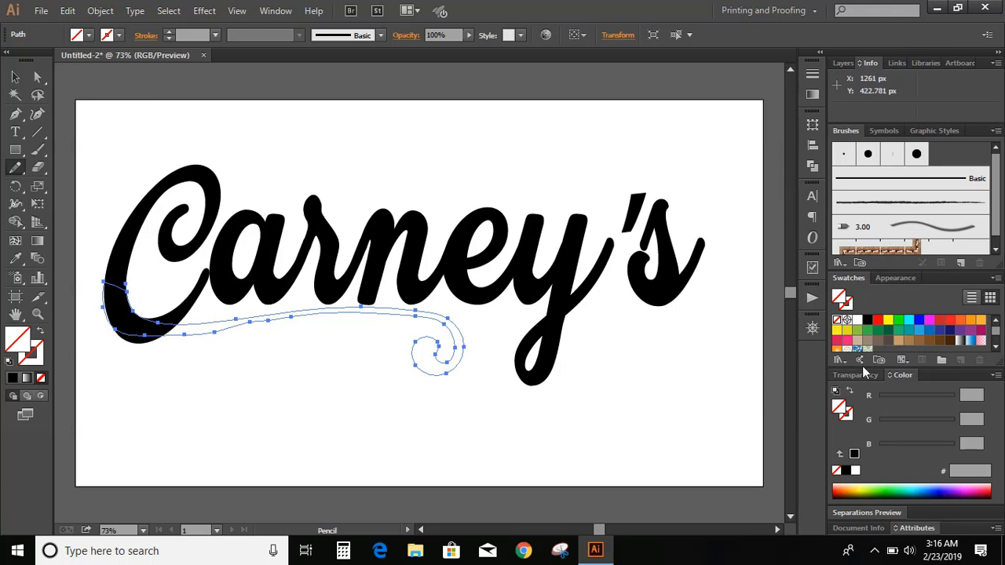
{"action": "left_click", "coordinate": [867, 321]}
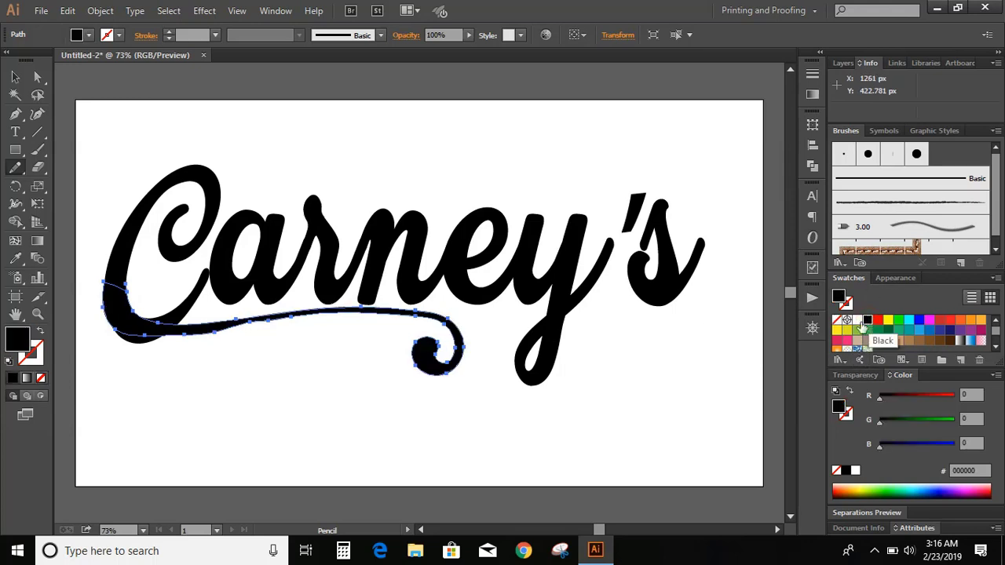
- Smooth the lower edge of the swash between the C's base and the middle of the word with the Smooth tool
{"action": "mouse_move", "coordinate": [15, 168]}
{"action": "left_mouse_down"}
{"action": "mouse_move", "coordinate": [102, 161]}
{"action": "mouse_move", "coordinate": [94, 202]}
{"action": "mouse_move", "coordinate": [87, 192]}
{"action": "left_mouse_up"}
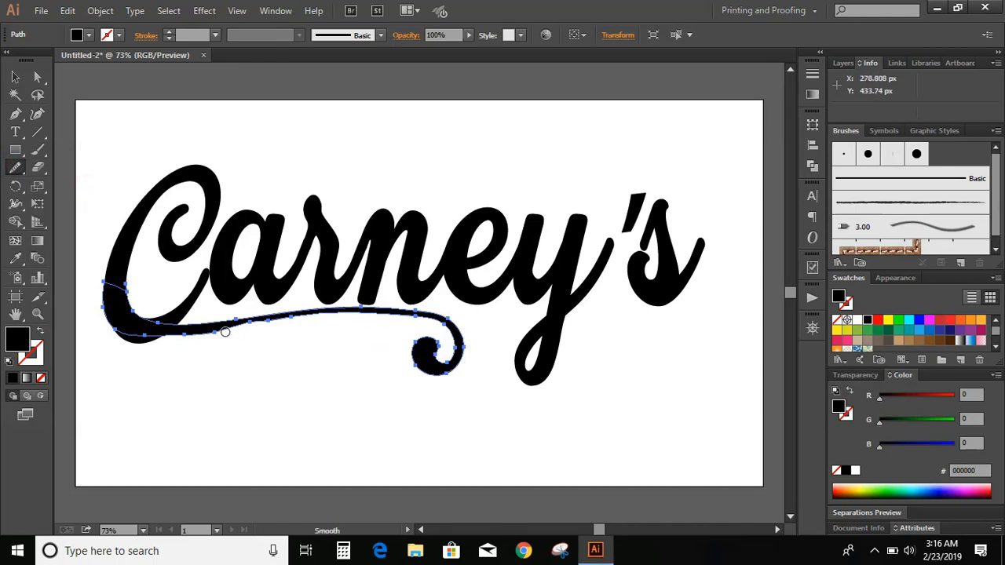
{"action": "left_click_drag", "start_coordinate": [212, 332], "coordinate": [343, 314]}
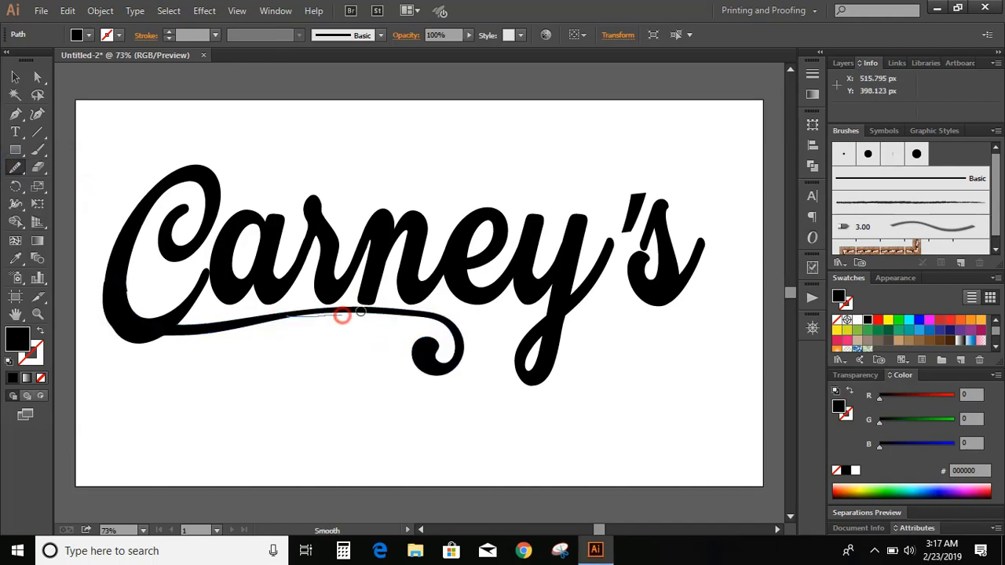
{"action": "key", "text": "v"}
{"action": "left_click", "coordinate": [358, 428]}
- Move the swash's lower anchor point at the base of the C down 13 px to thicken the join
{"action": "left_click", "coordinate": [242, 330]}
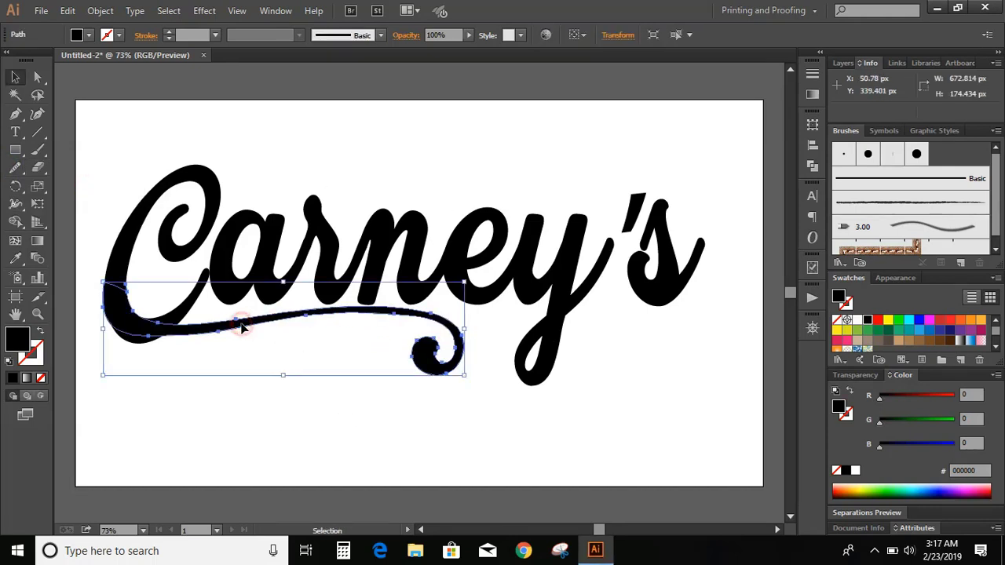
{"action": "left_click", "coordinate": [38, 78]}
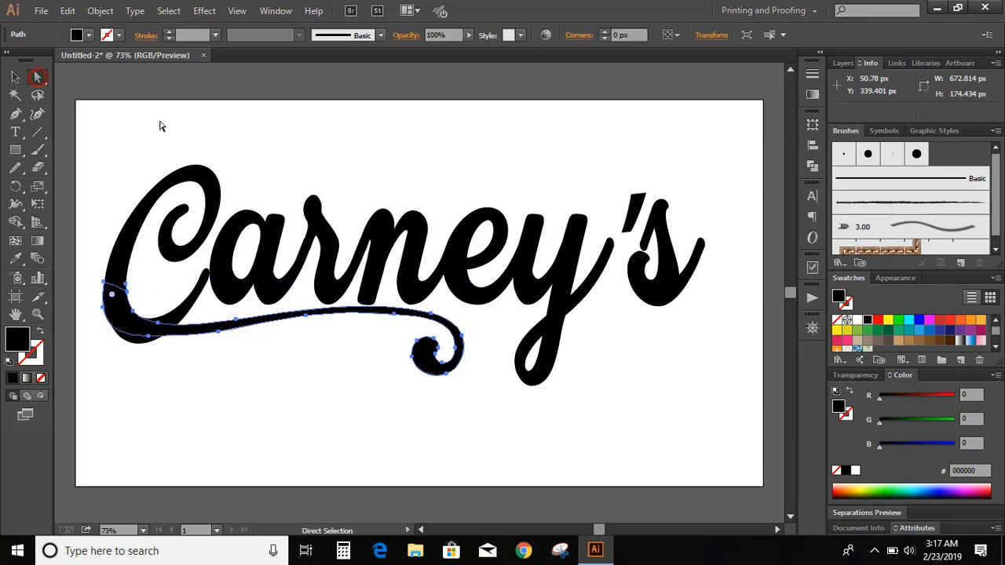
{"action": "left_click", "coordinate": [150, 340]}
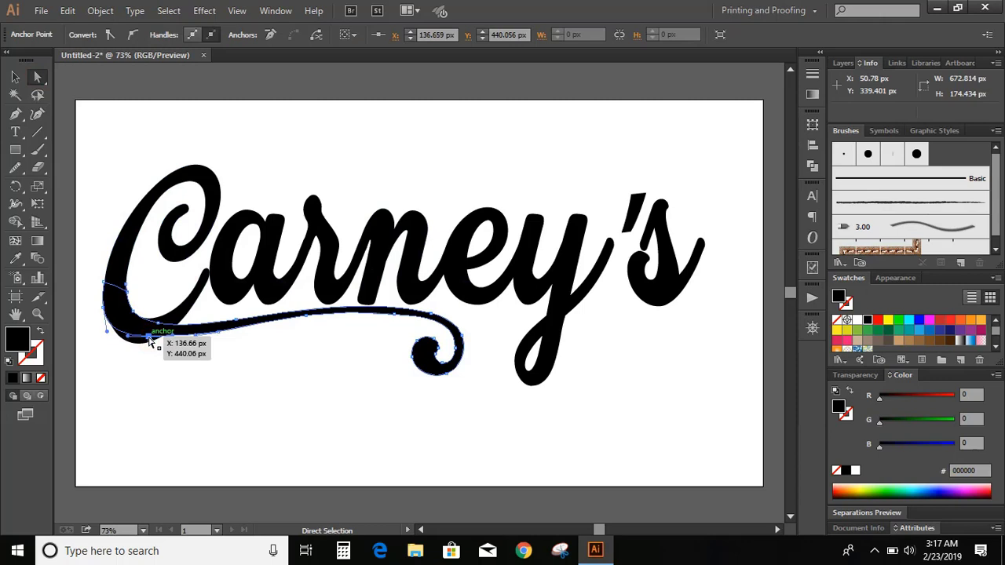
{"action": "left_click_drag", "start_coordinate": [150, 340], "coordinate": [150, 343]}
{"action": "key", "text": "Down"}
{"action": "key", "text": "Down"}
{"action": "key", "text": "Down"}
{"action": "key", "text": "Down"}
{"action": "key", "text": "Down"}
{"action": "key", "text": "Down"}
{"action": "key", "text": "Down"}
{"action": "key", "text": "Down"}
{"action": "key", "text": "Down"}
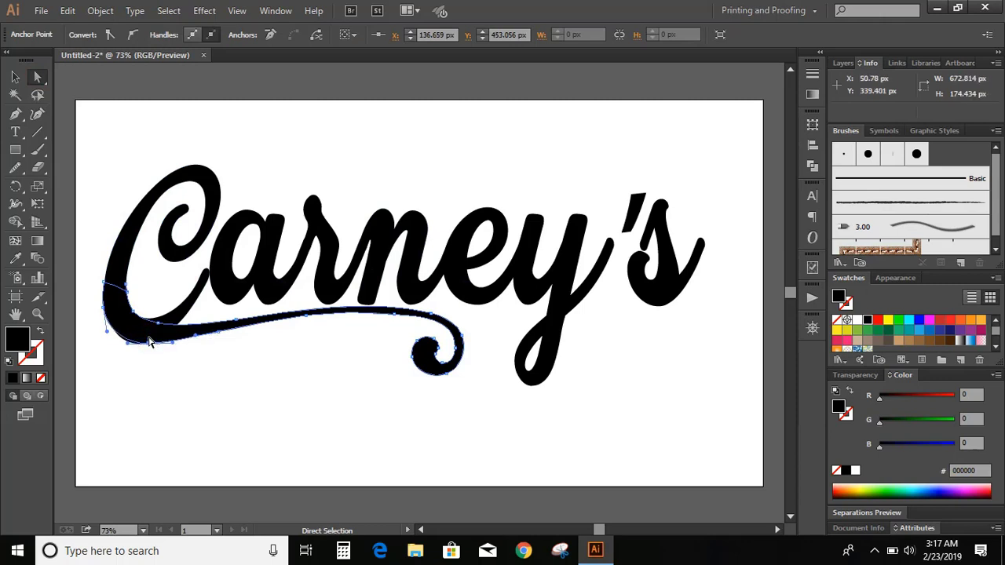
{"action": "left_click", "coordinate": [94, 353]}
- With the C and swash selected, use Shape Builder to remove the sliver outside the C's left curve and the spur on its inner edge
{"action": "left_click", "coordinate": [37, 313]}
{"action": "left_click_drag", "start_coordinate": [83, 215], "coordinate": [254, 383]}
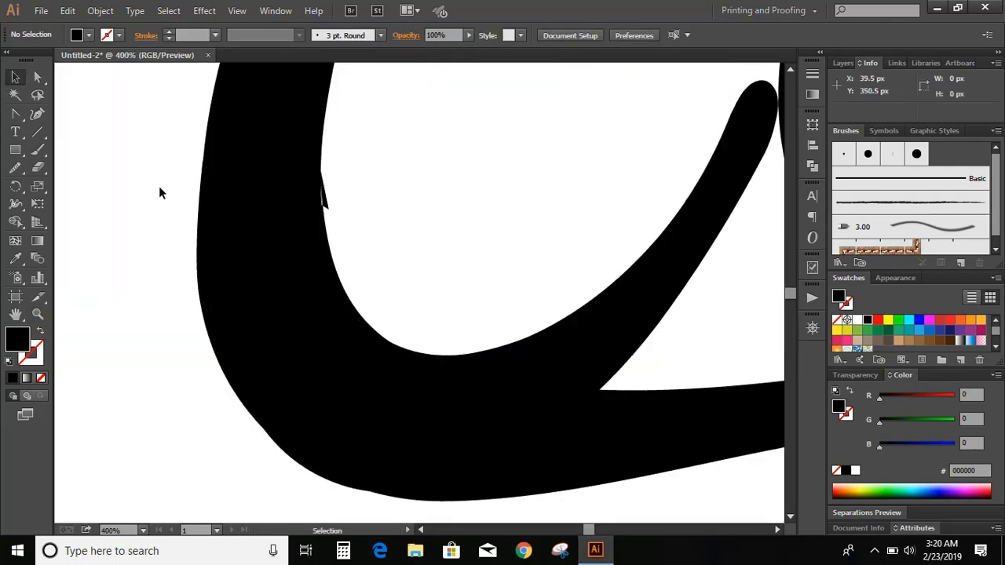
{"action": "left_click_drag", "start_coordinate": [159, 189], "coordinate": [391, 372]}
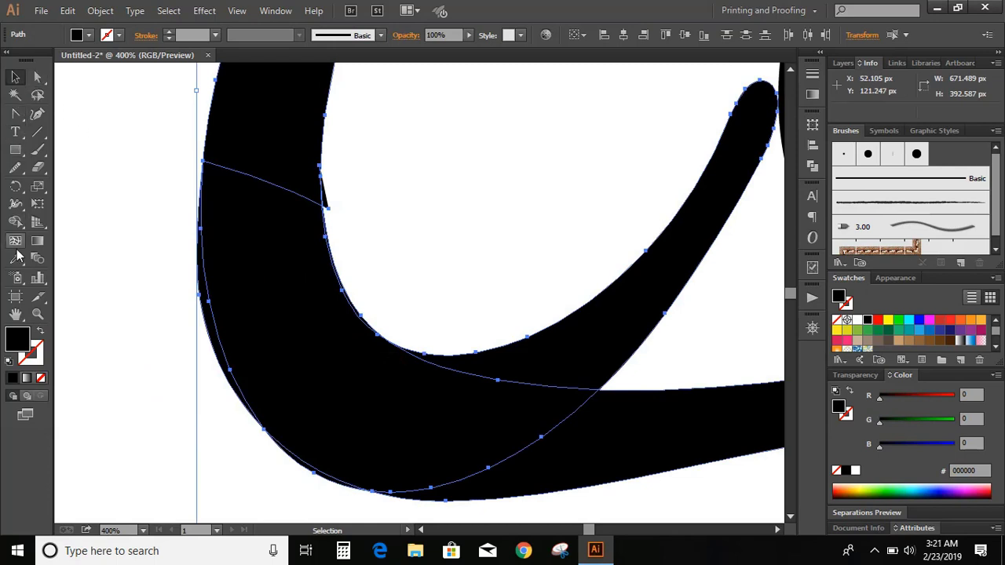
{"action": "left_click", "coordinate": [15, 222]}
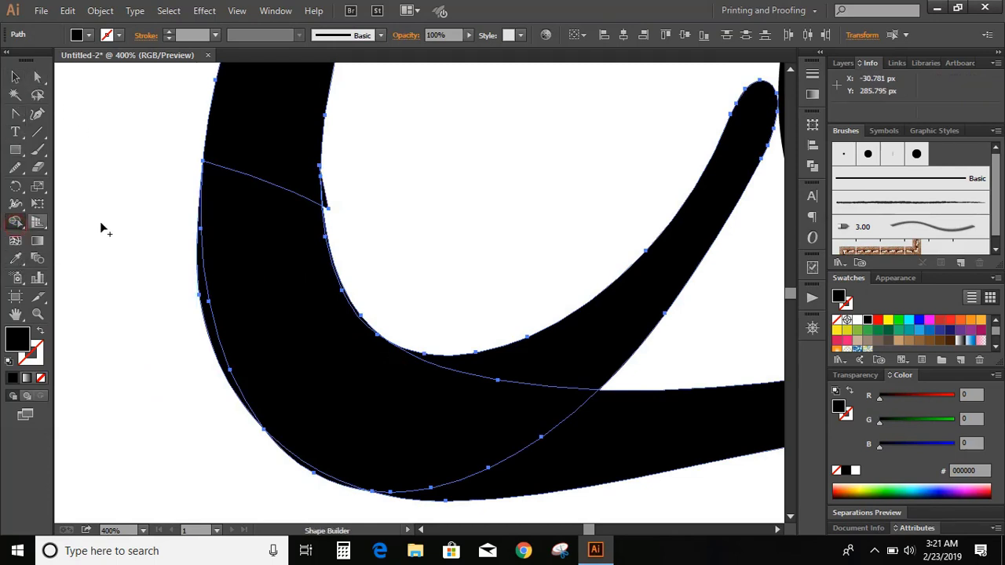
{"action": "left_click", "coordinate": [198, 316]}
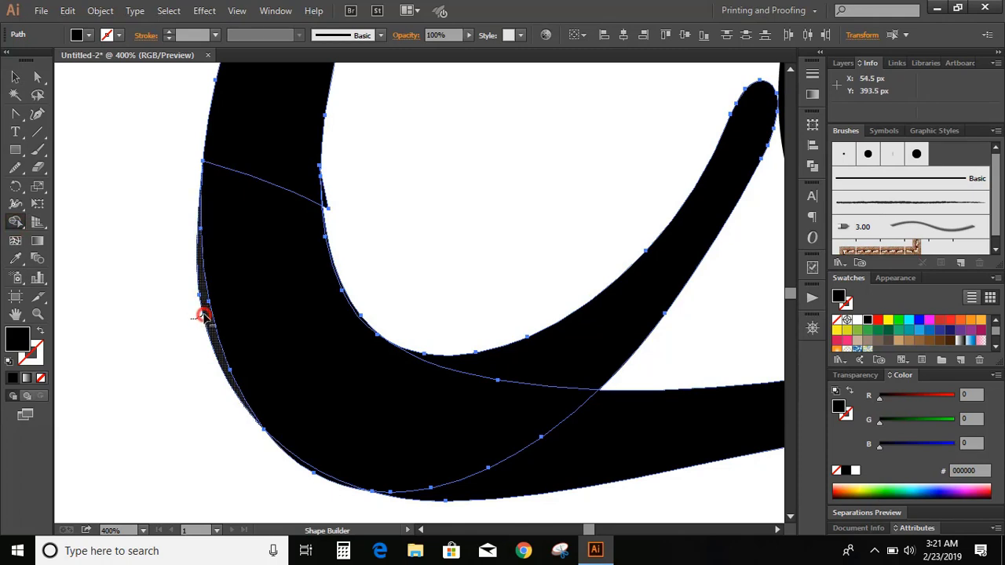
{"action": "left_click", "coordinate": [203, 315]}
{"action": "left_click_drag", "start_coordinate": [330, 204], "coordinate": [326, 201]}
- Remove the C's original upward tail and the thin sliver along its bottom curve with Shape Builder
{"action": "scroll", "coordinate": [474, 262], "scroll_direction": "down", "scroll_amount": 2}
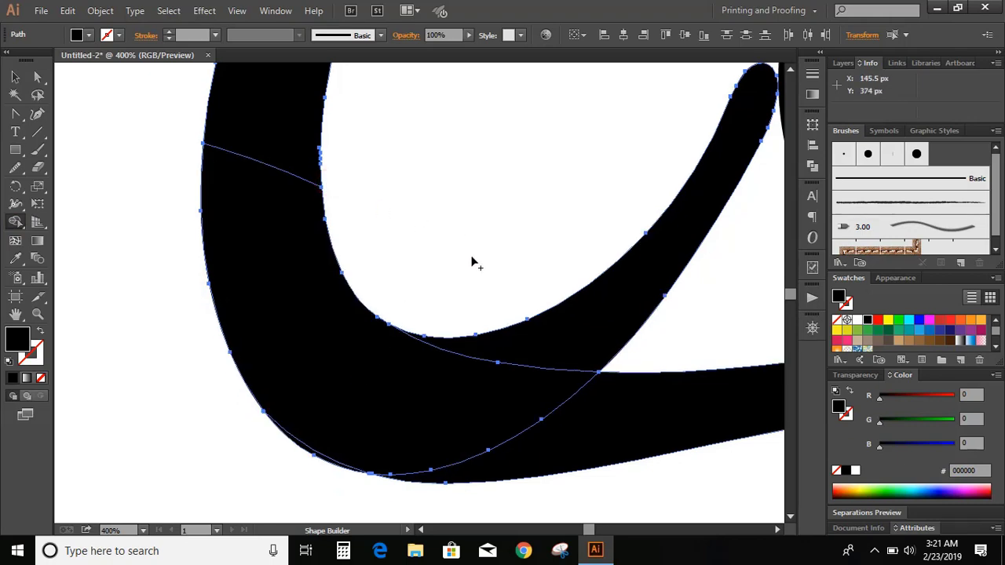
{"action": "left_click", "coordinate": [590, 285]}
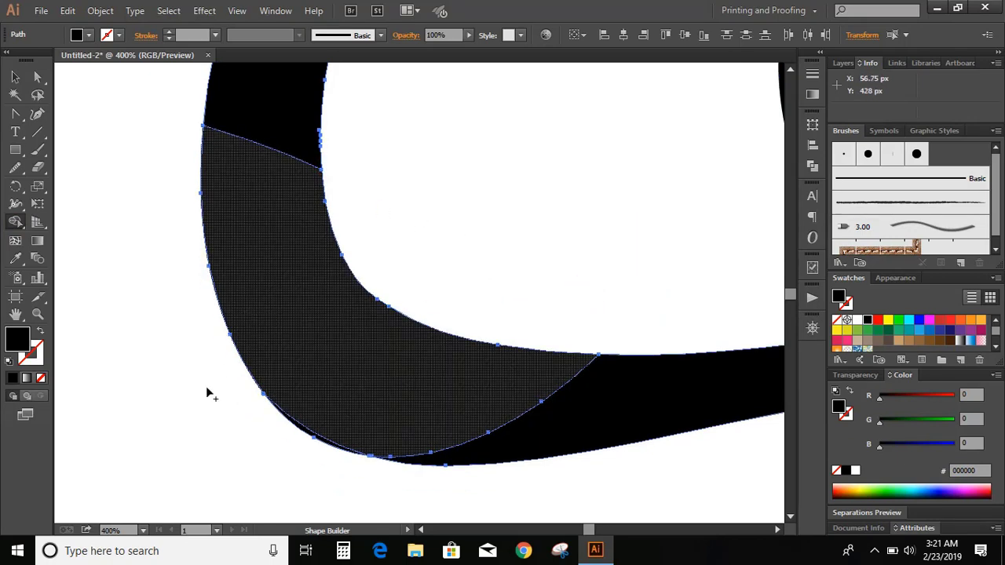
{"action": "left_click", "coordinate": [309, 442]}
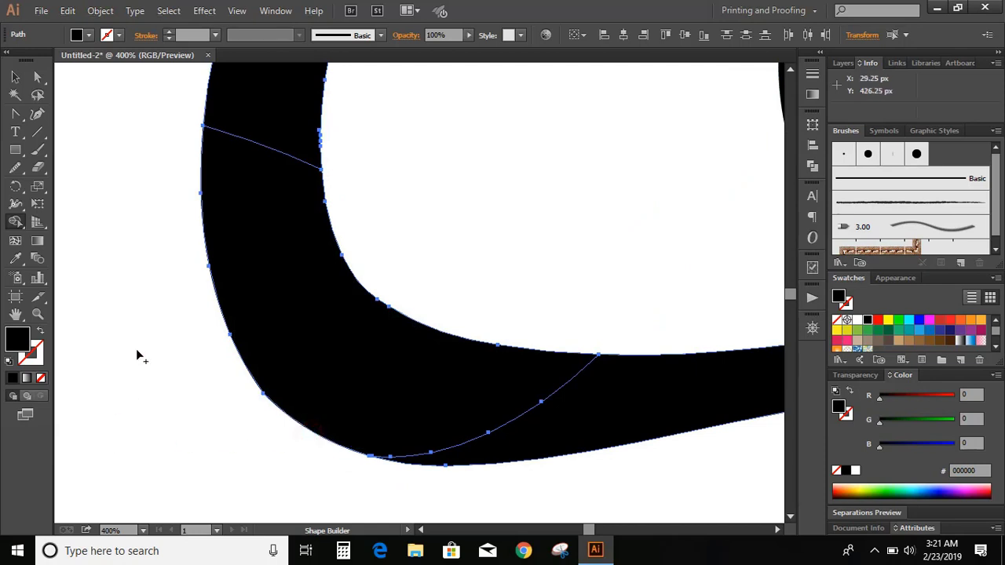
- Select the C and the swash and merge them into a single shape with Pathfinder Unite
{"action": "left_click", "coordinate": [14, 77]}
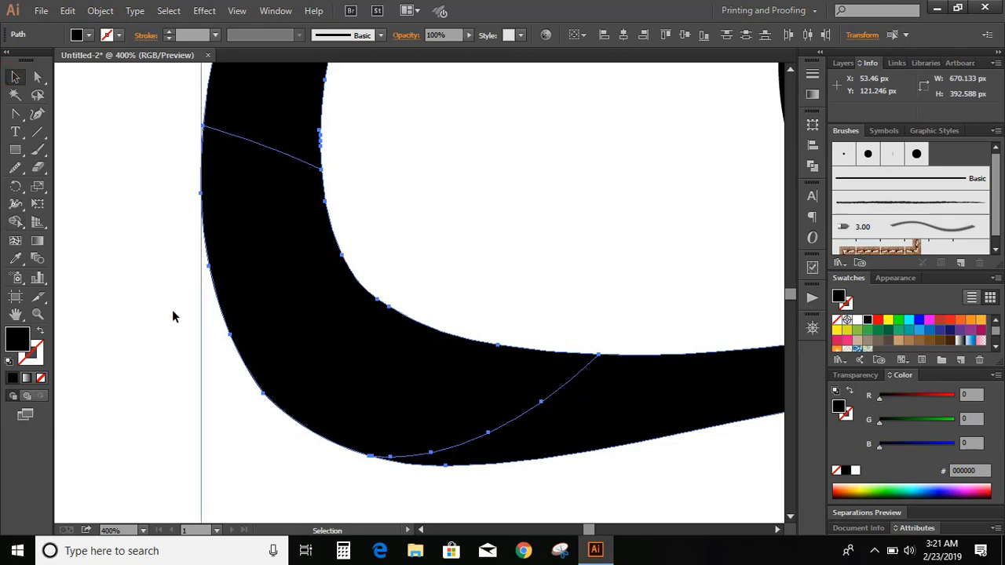
{"action": "left_click", "coordinate": [174, 313]}
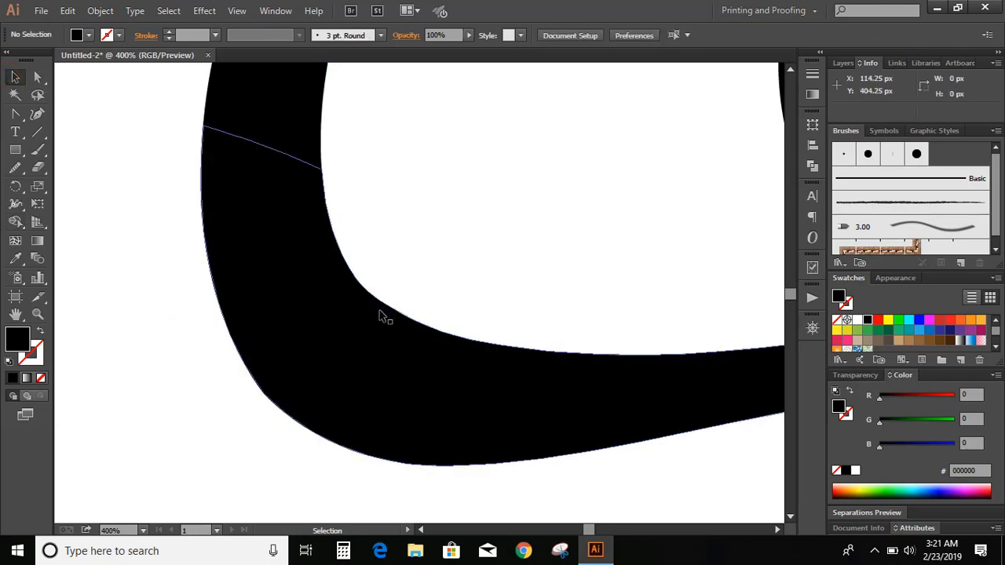
{"action": "left_click_drag", "start_coordinate": [224, 273], "coordinate": [442, 416]}
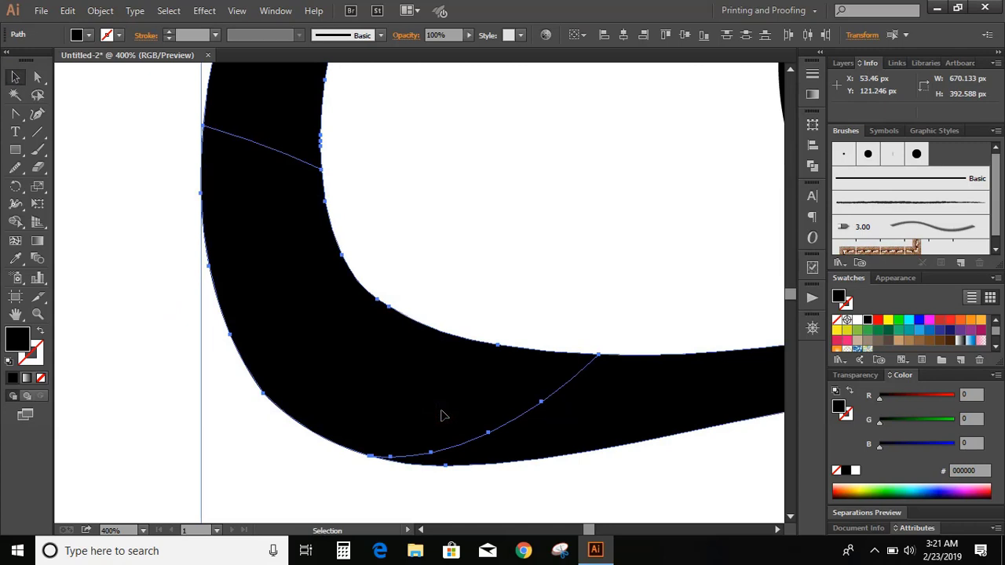
{"action": "left_click", "coordinate": [812, 165]}
{"action": "left_click", "coordinate": [643, 147]}
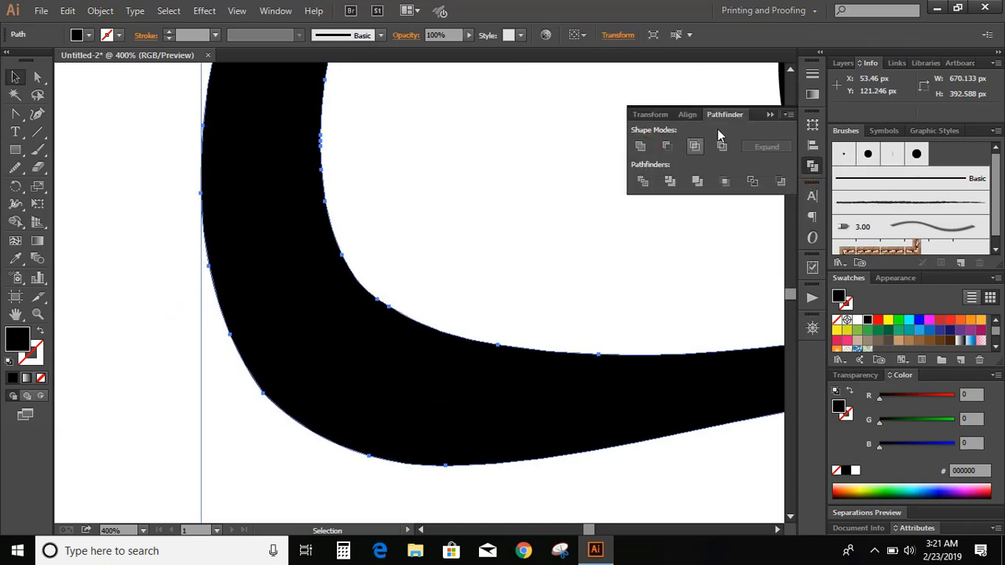
{"action": "left_click", "coordinate": [768, 118]}
{"action": "left_click", "coordinate": [534, 214]}
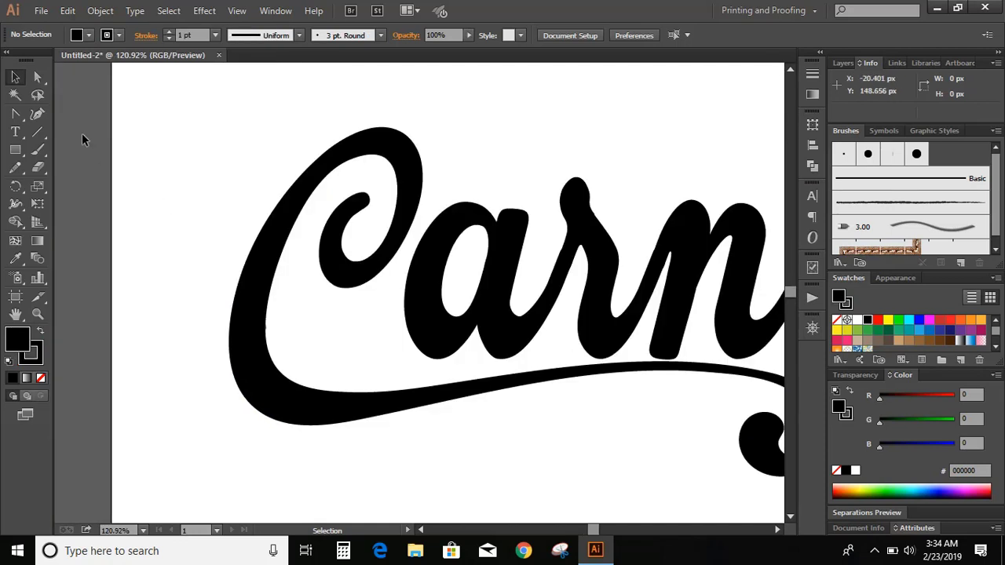
- Draw a closed flourish with the Pencil from the C's inner curl out past its left side and fill it black
{"action": "left_click", "coordinate": [15, 169]}
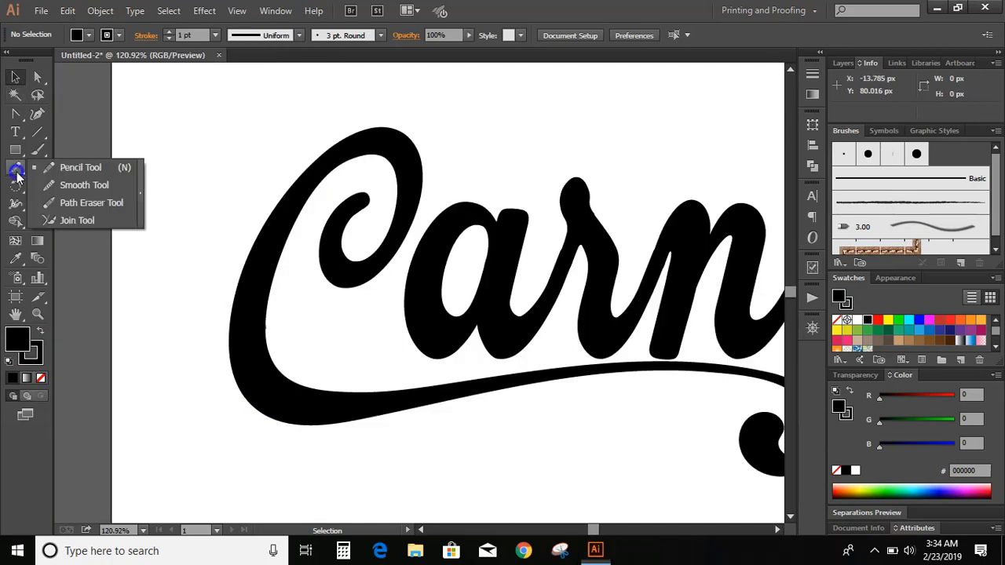
{"action": "left_click", "coordinate": [74, 169]}
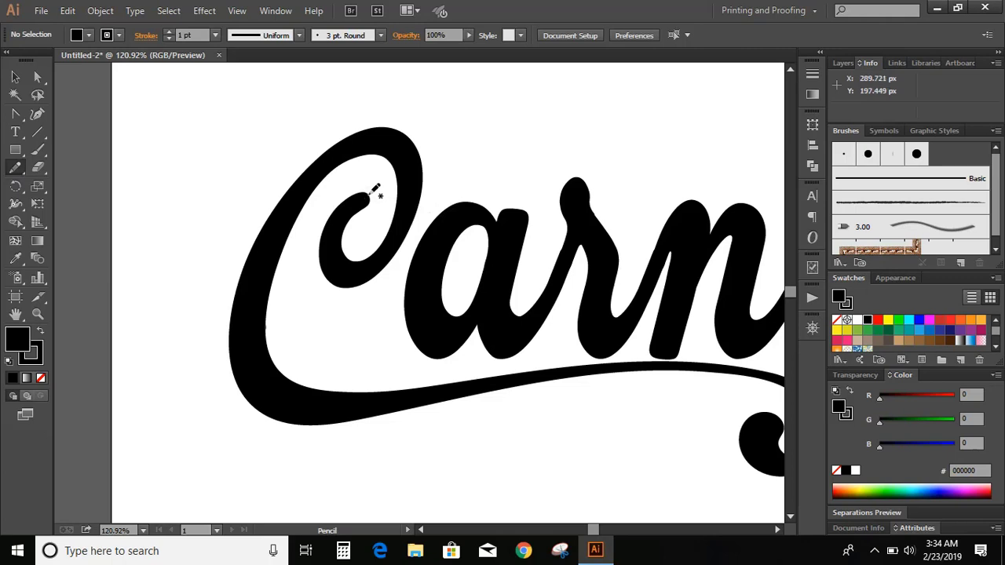
{"action": "mouse_move", "coordinate": [368, 195]}
{"action": "left_mouse_down"}
{"action": "mouse_move", "coordinate": [369, 229]}
{"action": "mouse_move", "coordinate": [345, 244]}
{"action": "mouse_move", "coordinate": [246, 250]}
{"action": "mouse_move", "coordinate": [209, 292]}
{"action": "mouse_move", "coordinate": [224, 326]}
{"action": "mouse_move", "coordinate": [188, 316]}
{"action": "mouse_move", "coordinate": [168, 266]}
{"action": "mouse_move", "coordinate": [174, 232]}
{"action": "mouse_move", "coordinate": [217, 222]}
{"action": "mouse_move", "coordinate": [347, 234]}
{"action": "mouse_move", "coordinate": [362, 228]}
{"action": "mouse_move", "coordinate": [362, 195]}
{"action": "left_mouse_up"}
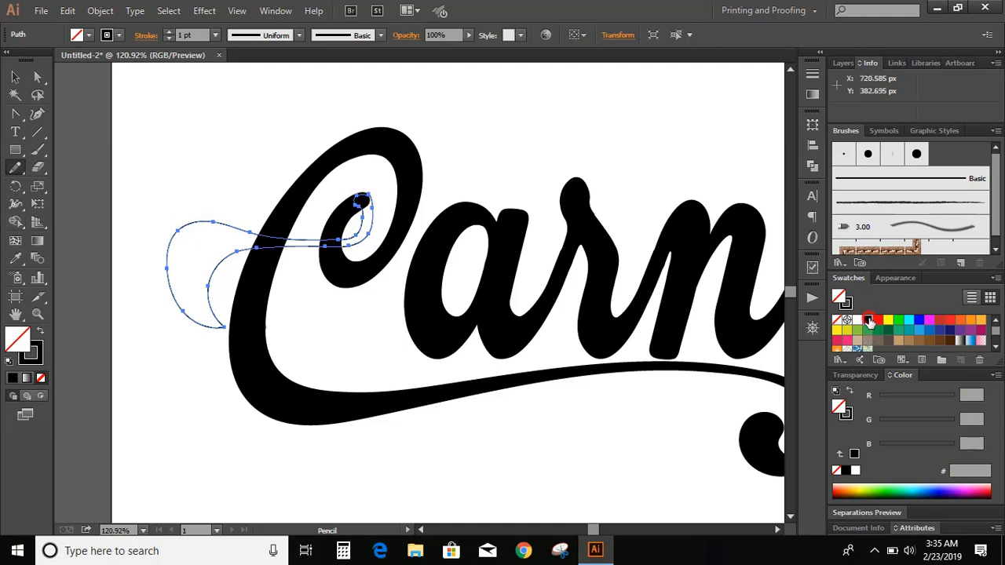
{"action": "left_click", "coordinate": [868, 321]}
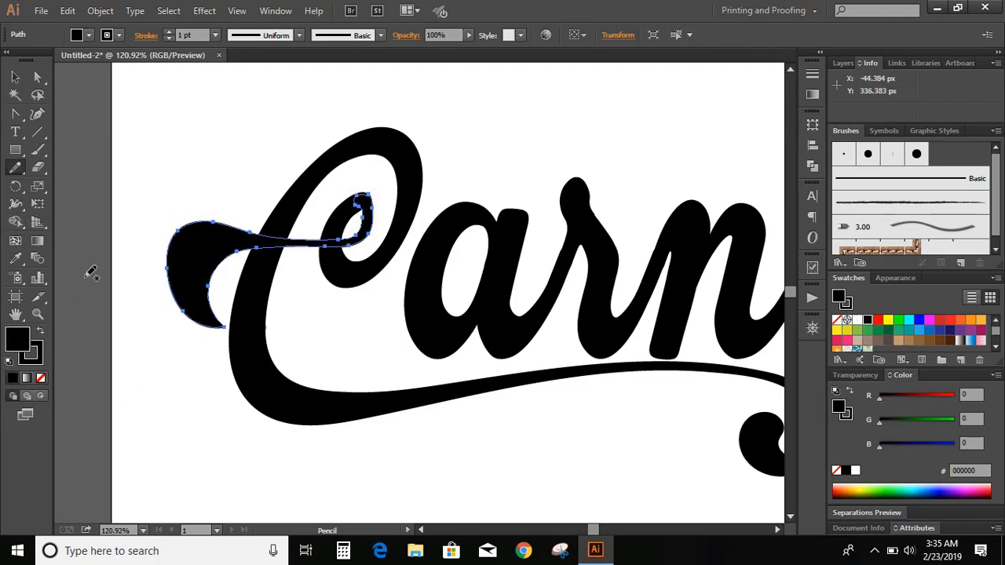
- Smooth the flourish's inner and outer edges on the left side of the C with the Smooth tool
{"action": "mouse_move", "coordinate": [15, 168]}
{"action": "left_mouse_down"}
{"action": "mouse_move", "coordinate": [7, 220]}
{"action": "mouse_move", "coordinate": [68, 186]}
{"action": "left_mouse_up"}
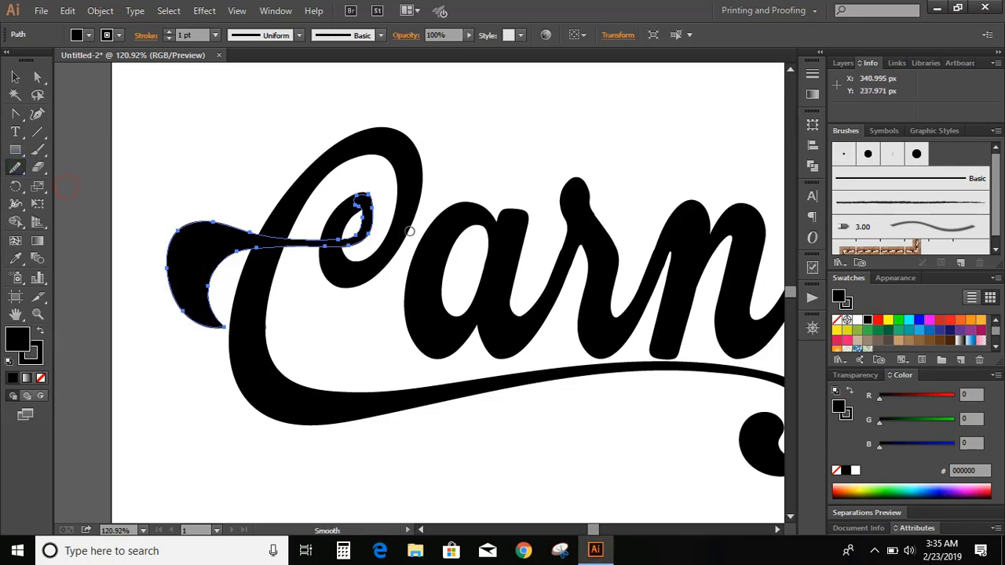
{"action": "mouse_move", "coordinate": [354, 236]}
{"action": "left_mouse_down"}
{"action": "mouse_move", "coordinate": [316, 257]}
{"action": "mouse_move", "coordinate": [270, 247]}
{"action": "mouse_move", "coordinate": [205, 270]}
{"action": "left_mouse_up"}
{"action": "mouse_move", "coordinate": [216, 315]}
{"action": "left_mouse_down"}
{"action": "mouse_move", "coordinate": [204, 275]}
{"action": "mouse_move", "coordinate": [182, 308]}
{"action": "mouse_move", "coordinate": [165, 259]}
{"action": "mouse_move", "coordinate": [173, 235]}
{"action": "mouse_move", "coordinate": [228, 223]}
{"action": "mouse_move", "coordinate": [196, 220]}
{"action": "mouse_move", "coordinate": [164, 266]}
{"action": "mouse_move", "coordinate": [165, 303]}
{"action": "left_mouse_up"}
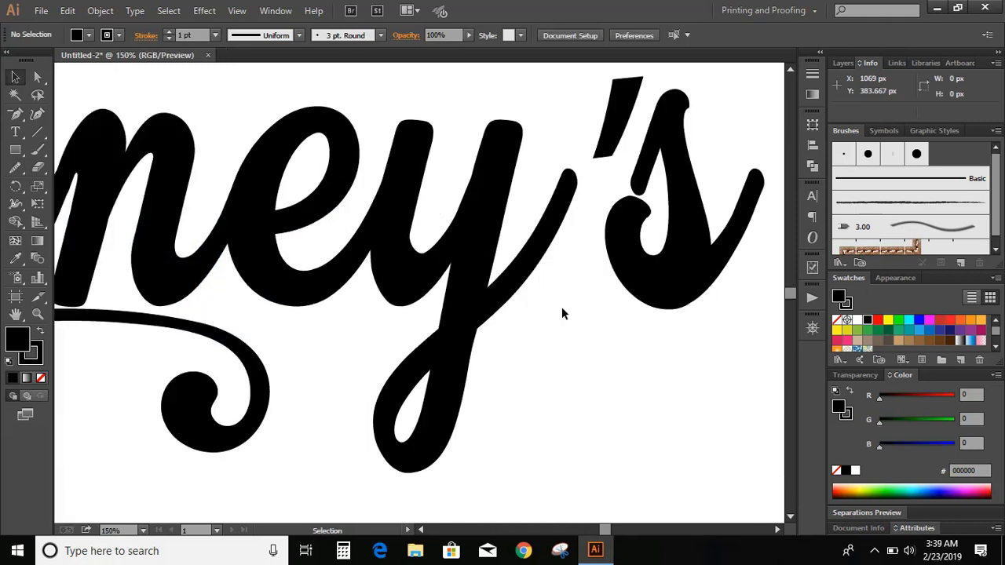
- Erase through the y's exit stroke and across its stem to cut off the descender
{"action": "left_click", "coordinate": [38, 167]}
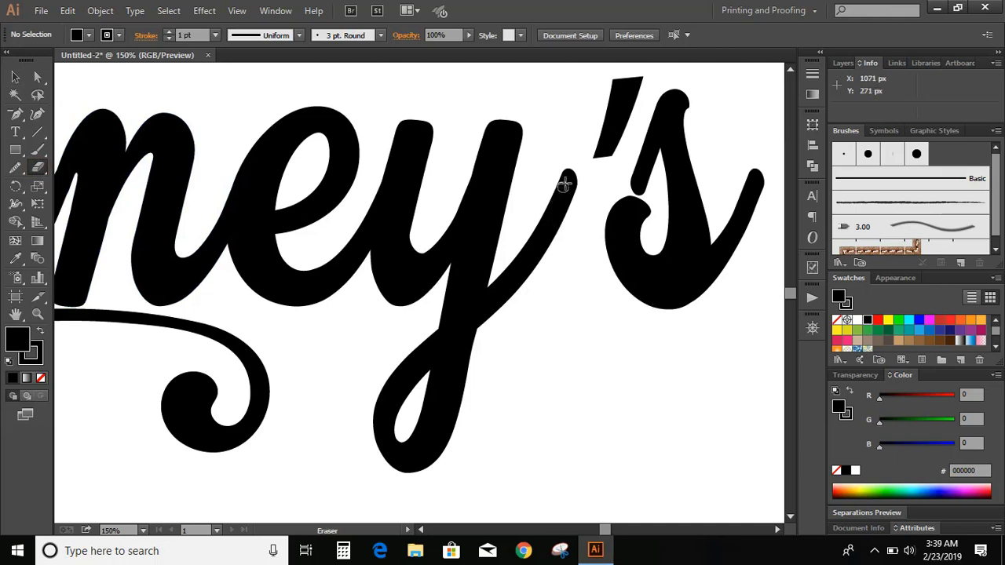
{"action": "left_click_drag", "start_coordinate": [564, 184], "coordinate": [509, 287]}
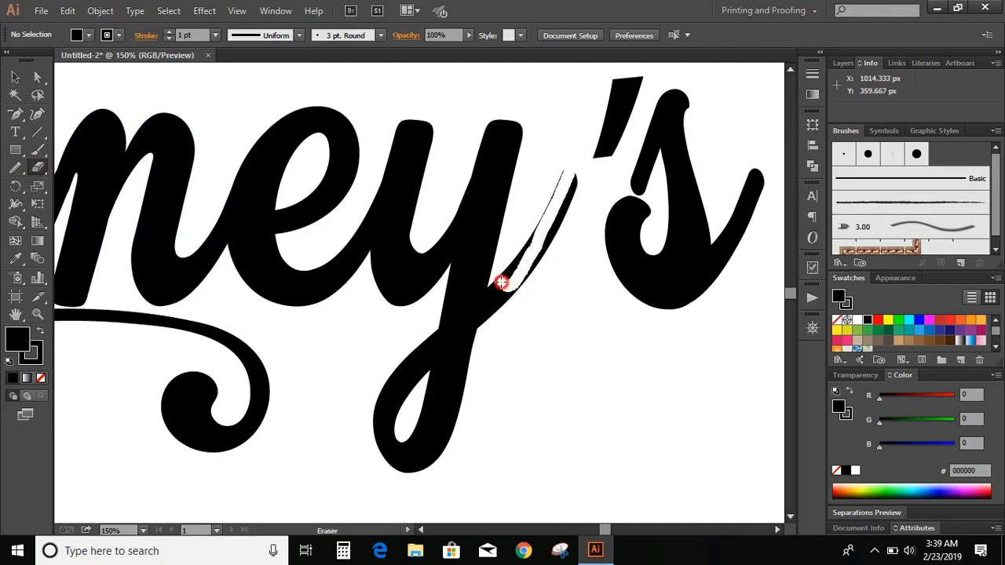
{"action": "mouse_move", "coordinate": [494, 288]}
{"action": "left_mouse_down"}
{"action": "mouse_move", "coordinate": [464, 336]}
{"action": "mouse_move", "coordinate": [440, 329]}
{"action": "mouse_move", "coordinate": [498, 283]}
{"action": "mouse_move", "coordinate": [441, 314]}
{"action": "mouse_move", "coordinate": [481, 329]}
{"action": "left_mouse_up"}
- Isolate the severed descender of the y and delete its outer loop and inner counter shape
{"action": "left_click", "coordinate": [16, 79]}
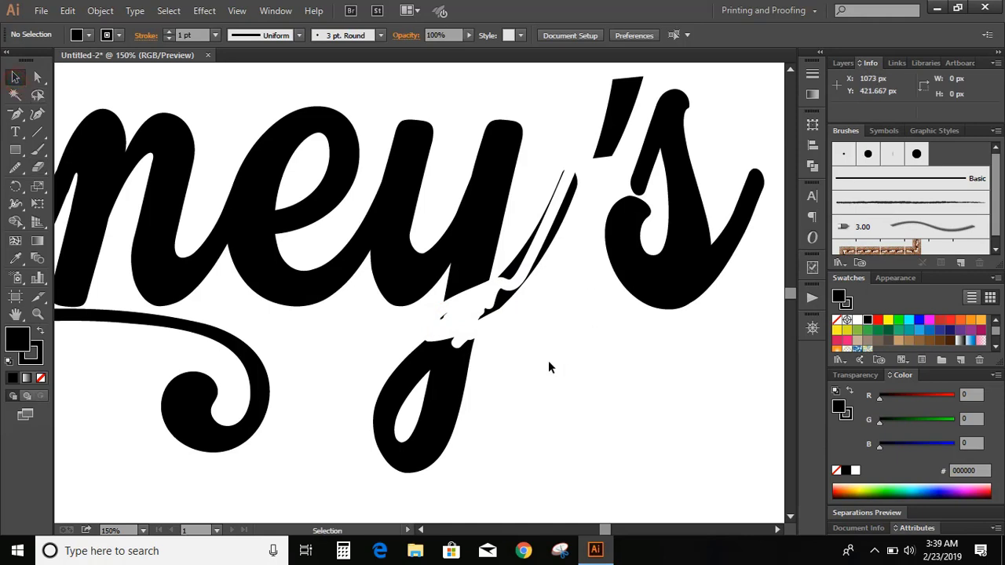
{"action": "double_click", "coordinate": [452, 376]}
{"action": "left_click", "coordinate": [452, 379]}
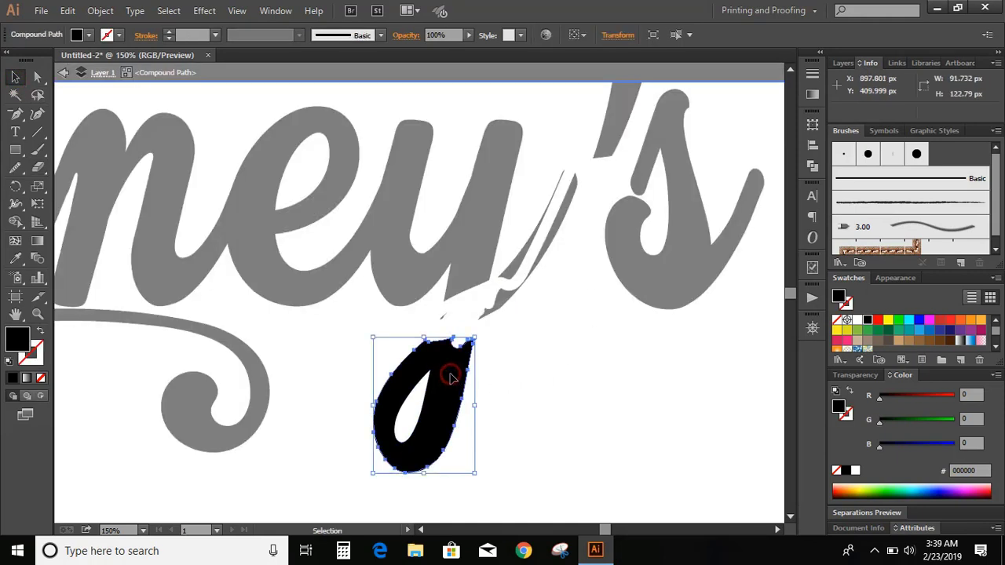
{"action": "key", "text": "Delete"}
{"action": "left_click", "coordinate": [417, 399]}
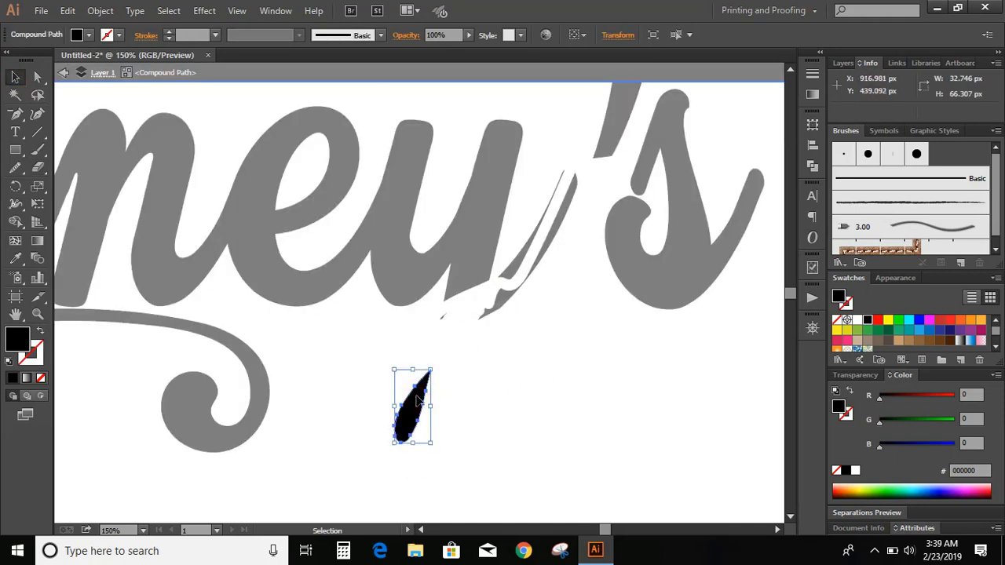
{"action": "key", "text": "Delete"}
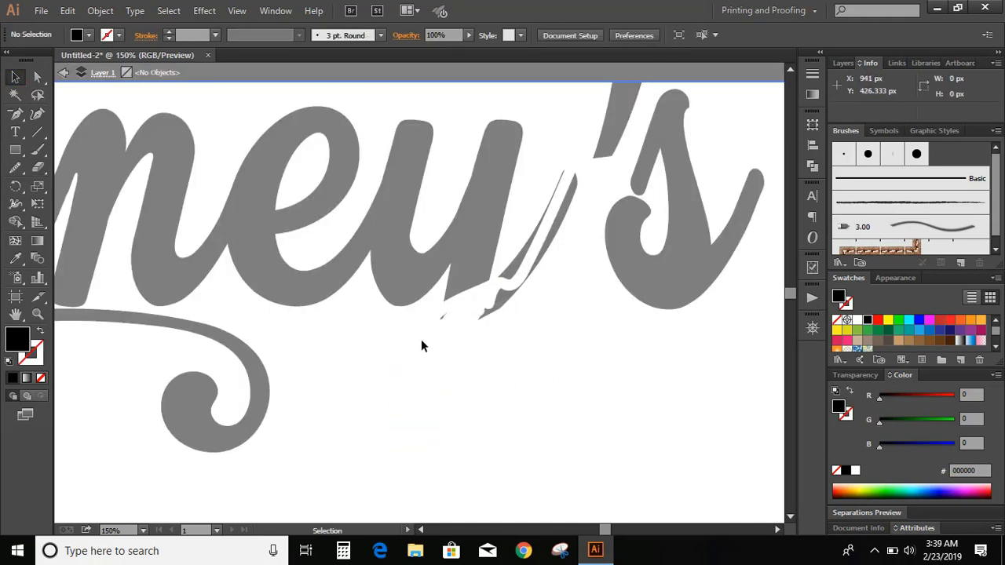
- Delete the leftover slivers of the y's exit stroke and the small fragment below the stem
{"action": "left_click", "coordinate": [495, 306]}
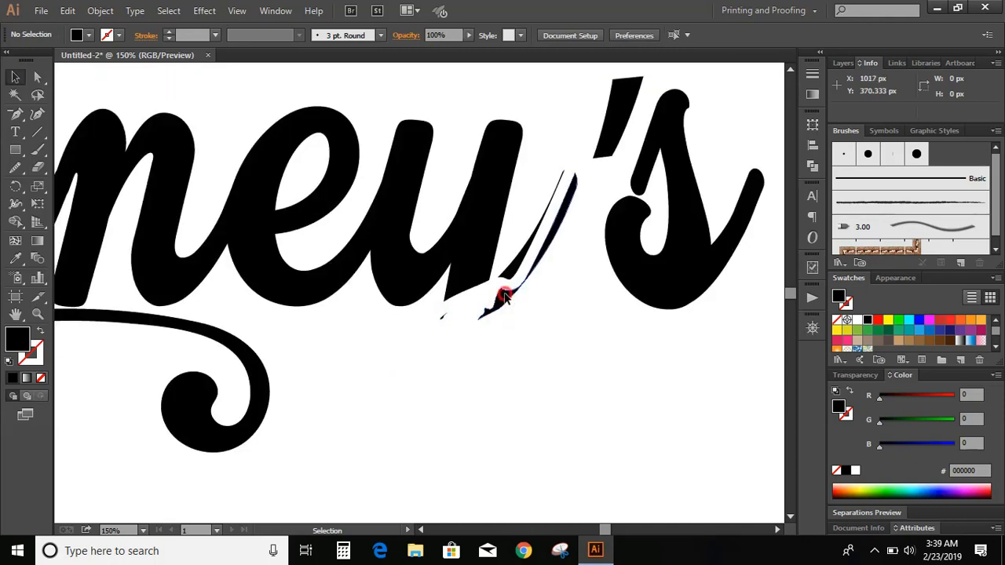
{"action": "key", "text": "Delete"}
{"action": "left_click", "coordinate": [512, 271]}
{"action": "key", "text": "Delete"}
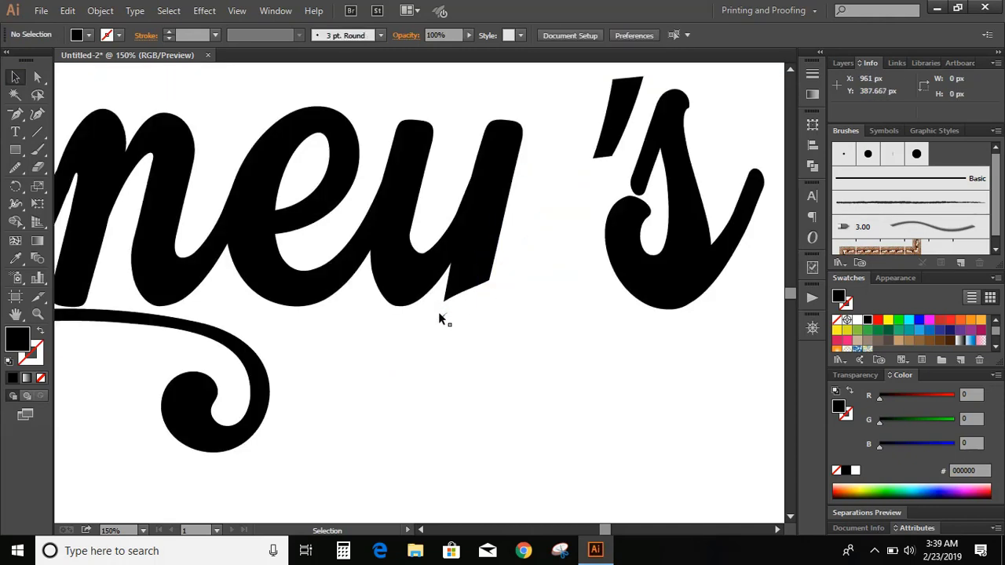
{"action": "left_click", "coordinate": [440, 320]}
{"action": "key", "text": "Delete"}
- Draw a looping descender with the Pencil from the y's cut stem, ending in a tail beneath the s, and fill it black
{"action": "left_click", "coordinate": [15, 167]}
{"action": "left_click", "coordinate": [78, 167]}
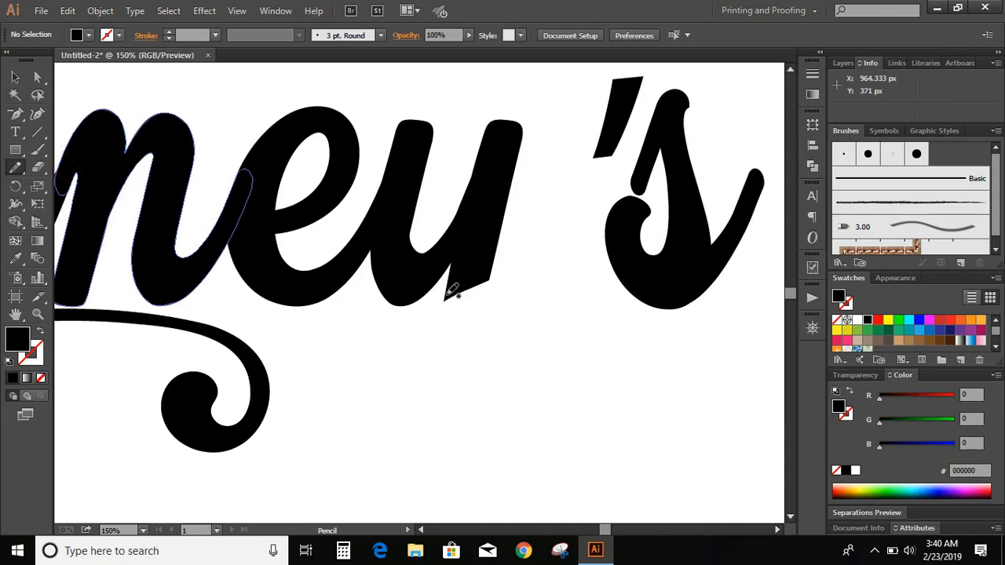
{"action": "mouse_move", "coordinate": [490, 282]}
{"action": "left_mouse_down"}
{"action": "mouse_move", "coordinate": [431, 429]}
{"action": "mouse_move", "coordinate": [389, 463]}
{"action": "mouse_move", "coordinate": [338, 465]}
{"action": "mouse_move", "coordinate": [300, 441]}
{"action": "mouse_move", "coordinate": [285, 405]}
{"action": "mouse_move", "coordinate": [293, 355]}
{"action": "mouse_move", "coordinate": [368, 346]}
{"action": "mouse_move", "coordinate": [462, 377]}
{"action": "mouse_move", "coordinate": [566, 377]}
{"action": "mouse_move", "coordinate": [601, 359]}
{"action": "mouse_move", "coordinate": [619, 322]}
{"action": "mouse_move", "coordinate": [632, 321]}
{"action": "mouse_move", "coordinate": [646, 366]}
{"action": "mouse_move", "coordinate": [631, 396]}
{"action": "mouse_move", "coordinate": [529, 397]}
{"action": "mouse_move", "coordinate": [419, 374]}
{"action": "mouse_move", "coordinate": [377, 354]}
{"action": "mouse_move", "coordinate": [310, 351]}
{"action": "mouse_move", "coordinate": [290, 388]}
{"action": "mouse_move", "coordinate": [299, 430]}
{"action": "mouse_move", "coordinate": [327, 453]}
{"action": "mouse_move", "coordinate": [398, 452]}
{"action": "mouse_move", "coordinate": [432, 380]}
{"action": "mouse_move", "coordinate": [444, 292]}
{"action": "mouse_move", "coordinate": [482, 274]}
{"action": "left_mouse_up"}
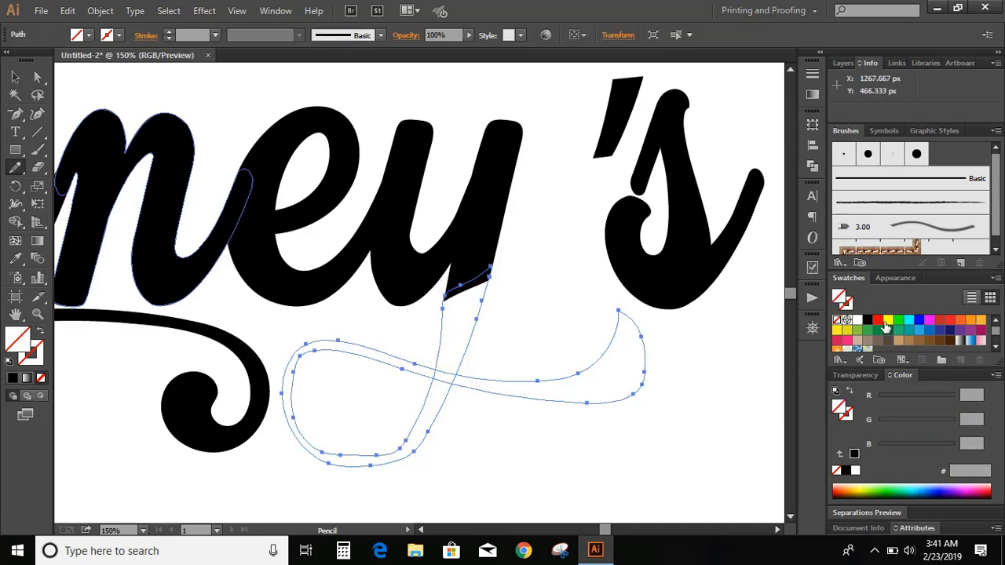
{"action": "left_click", "coordinate": [868, 320]}
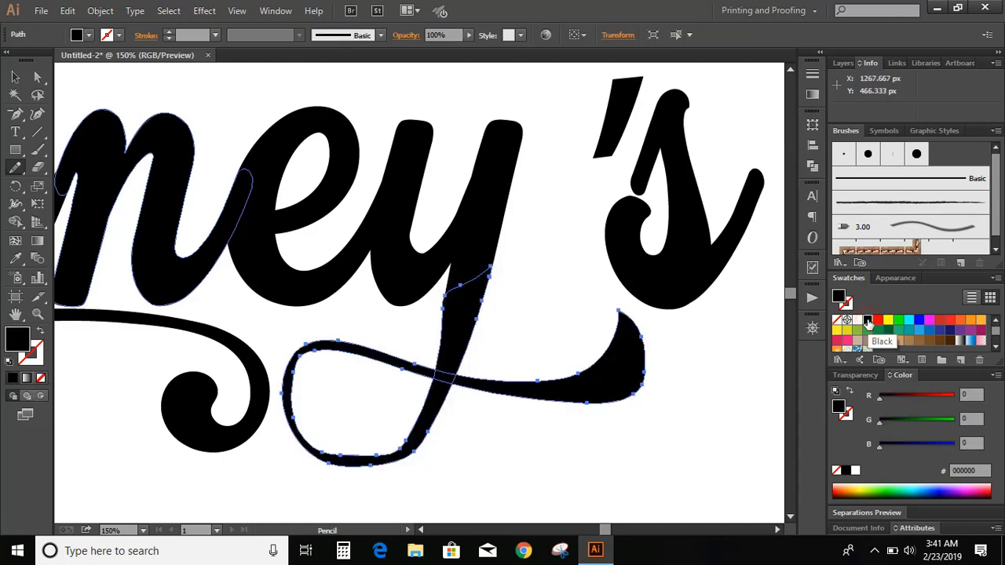
- Smooth the bottom and lower-left curves of the y's new descender loop with the Smooth tool
{"action": "right_click", "coordinate": [15, 166]}
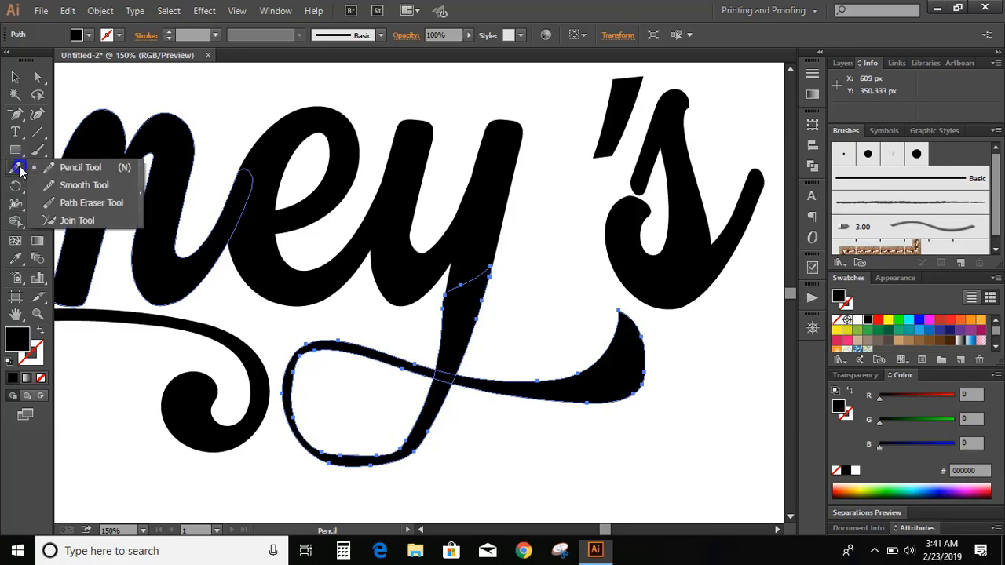
{"action": "left_click", "coordinate": [83, 186]}
{"action": "left_click_drag", "start_coordinate": [384, 463], "coordinate": [422, 442]}
{"action": "mouse_move", "coordinate": [391, 481]}
{"action": "left_mouse_down"}
{"action": "mouse_move", "coordinate": [395, 454]}
{"action": "mouse_move", "coordinate": [360, 471]}
{"action": "mouse_move", "coordinate": [294, 426]}
{"action": "mouse_move", "coordinate": [298, 448]}
{"action": "left_mouse_up"}
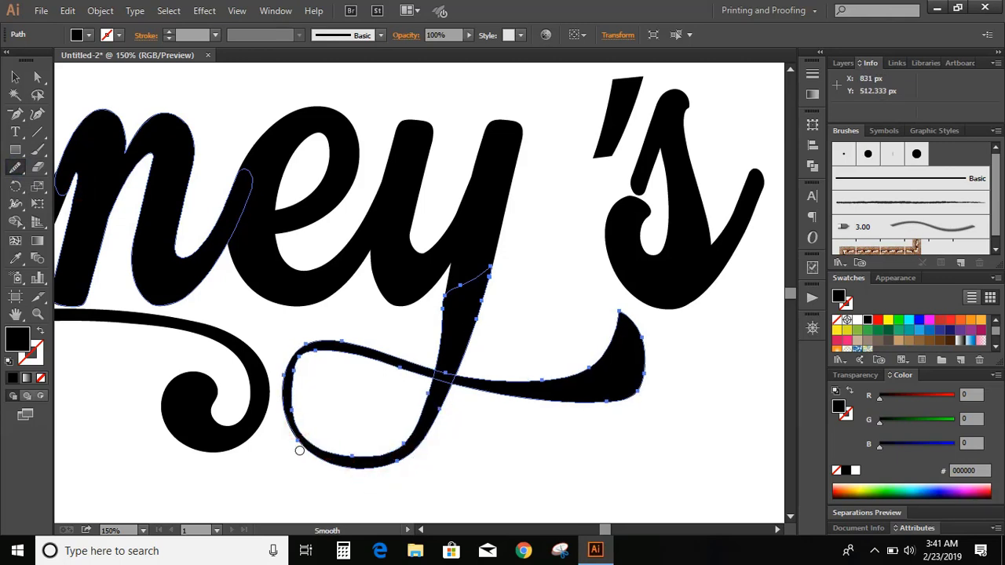
{"action": "key", "text": "a"}
{"action": "left_click", "coordinate": [645, 365]}
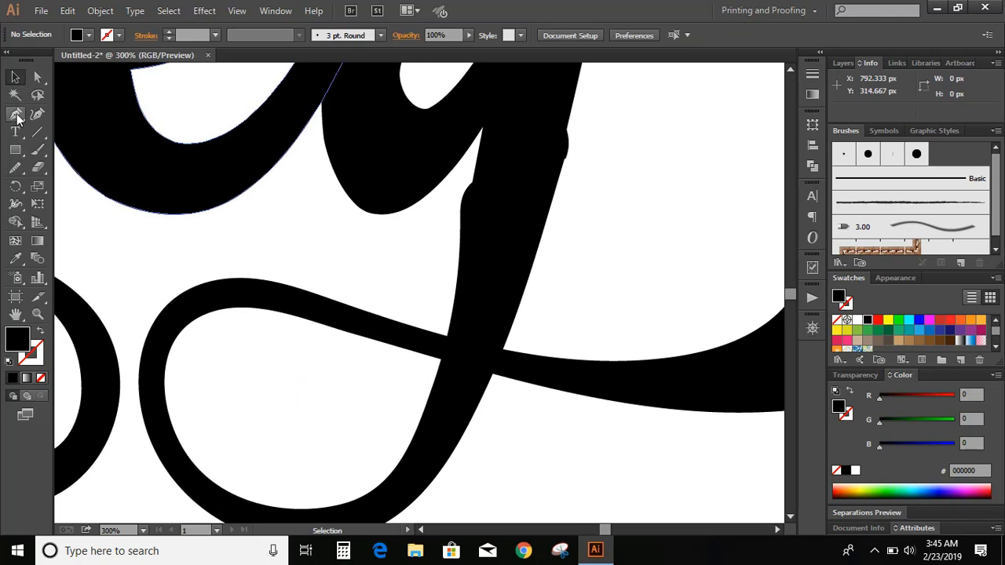
- Draw a curved Pen path along the left side of the y's stem, from the letter's crotch to the loop crossing
{"action": "left_click", "coordinate": [16, 115]}
{"action": "left_click", "coordinate": [483, 127]}
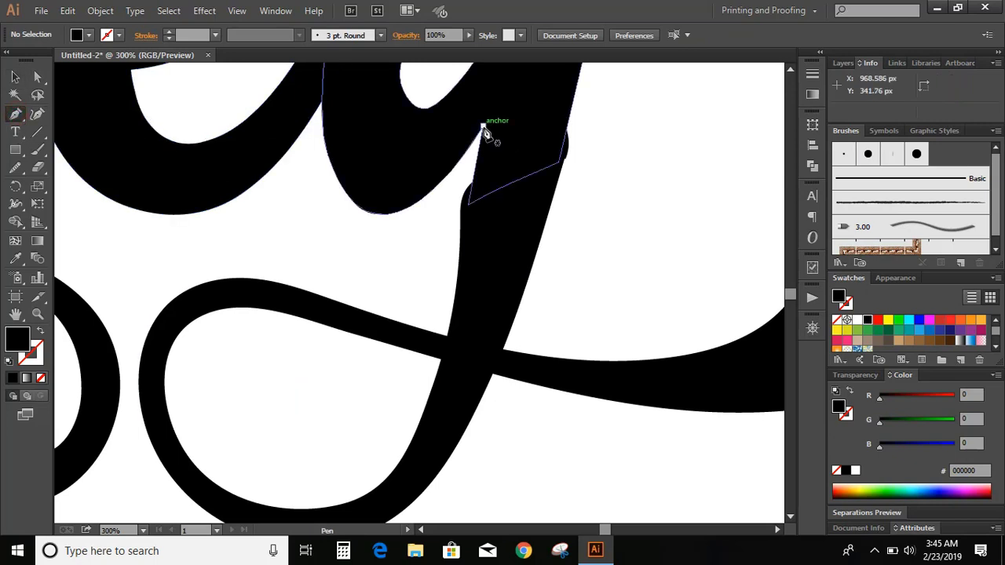
{"action": "left_click", "coordinate": [451, 337]}
{"action": "left_click_drag", "start_coordinate": [452, 343], "coordinate": [431, 385]}
{"action": "left_click", "coordinate": [14, 78]}
- Give the new guide path no fill and a bright green stroke (00FF00)
{"action": "left_click", "coordinate": [33, 358]}
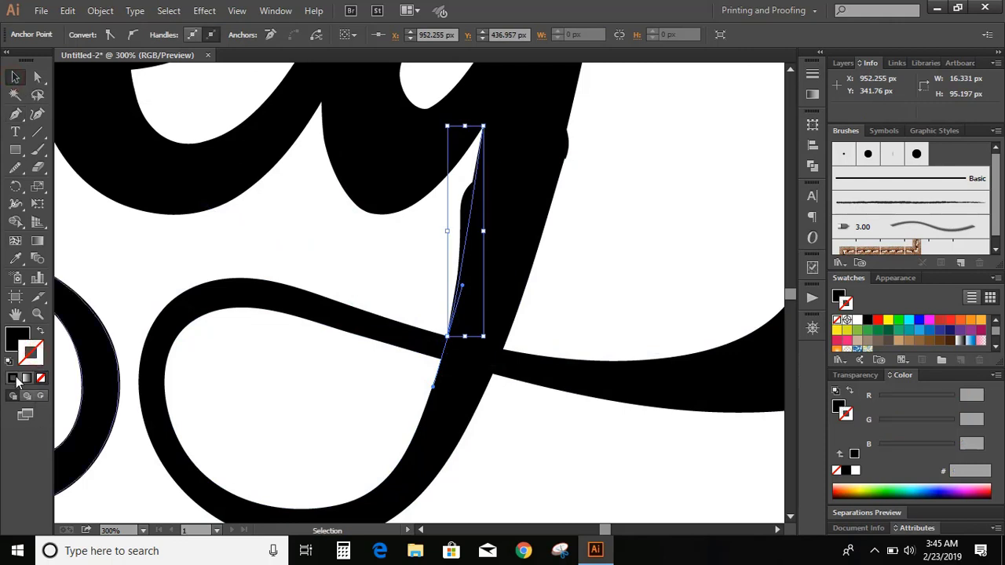
{"action": "left_click", "coordinate": [12, 342]}
{"action": "key", "text": "shift+x"}
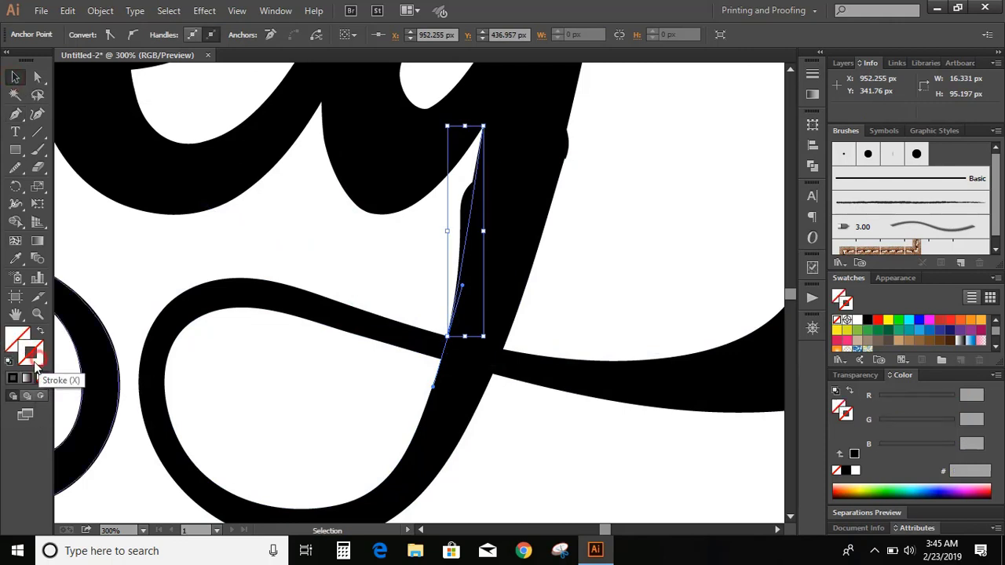
{"action": "left_click", "coordinate": [32, 355]}
{"action": "left_click", "coordinate": [898, 323]}
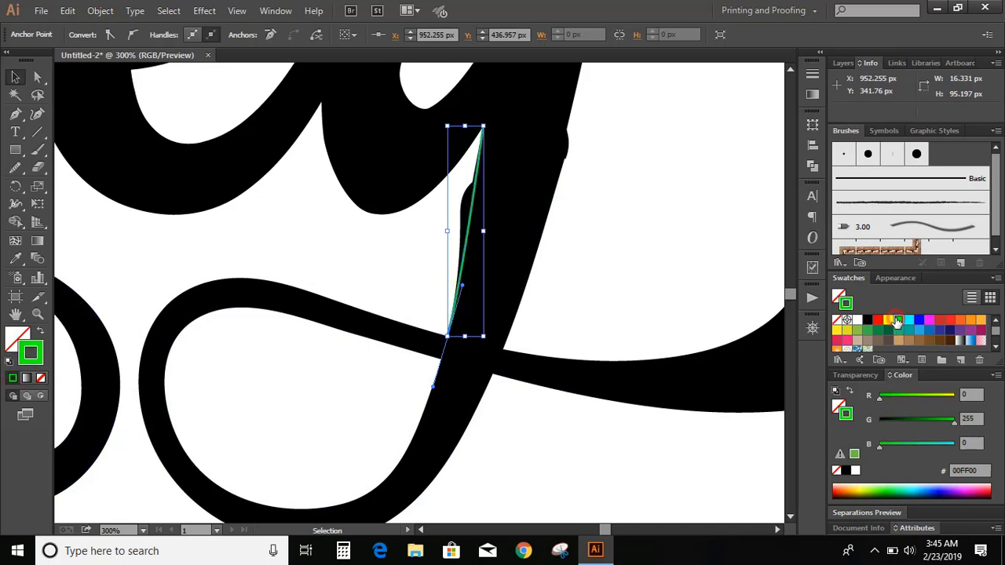
{"action": "left_click", "coordinate": [619, 202]}
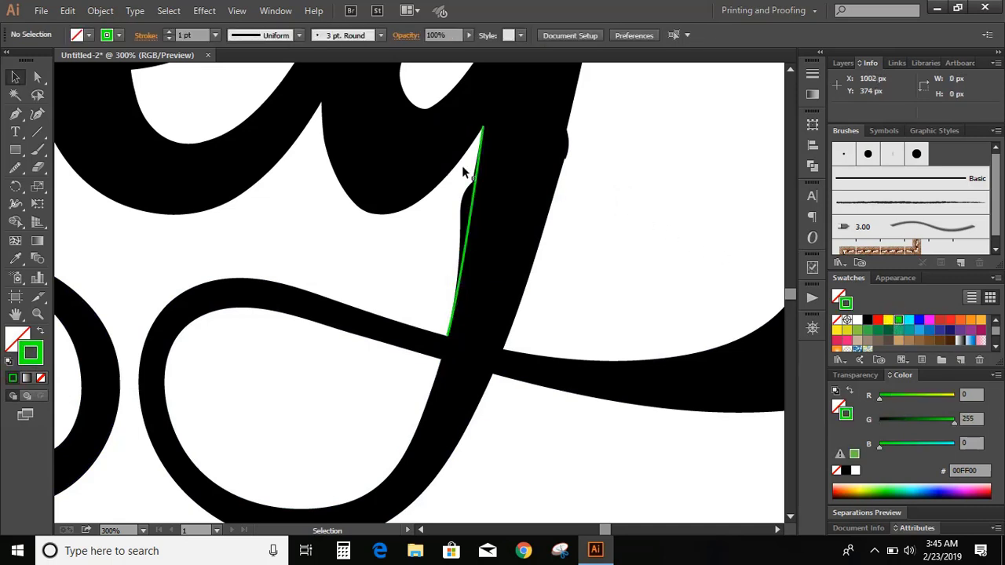
- Draw a second curved Pen path along the right side of the y's stem, from above the bump down to the loop crossing
{"action": "left_click", "coordinate": [15, 114]}
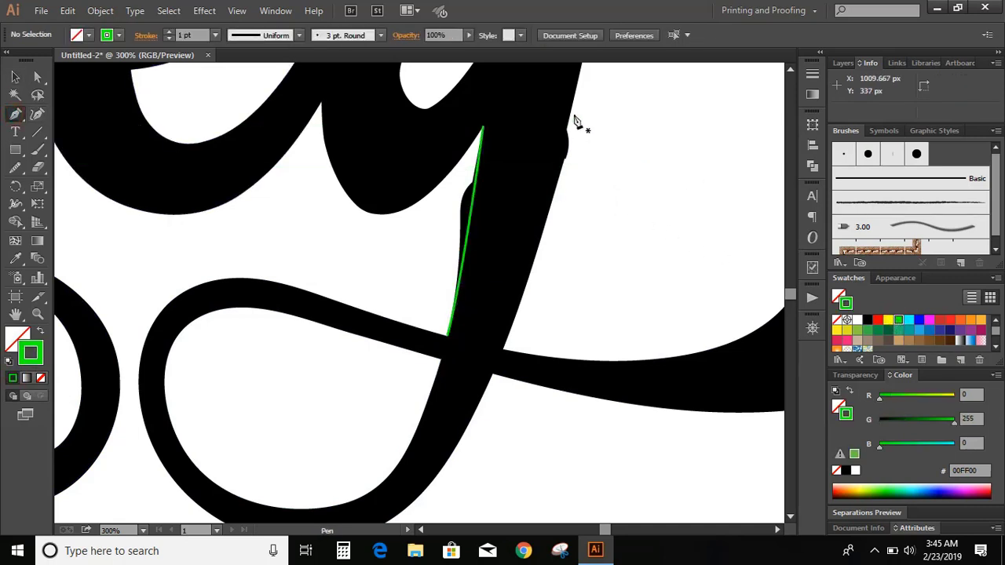
{"action": "scroll", "coordinate": [642, 161], "scroll_direction": "up", "scroll_amount": 3}
{"action": "scroll", "coordinate": [640, 166], "scroll_direction": "up", "scroll_amount": 2}
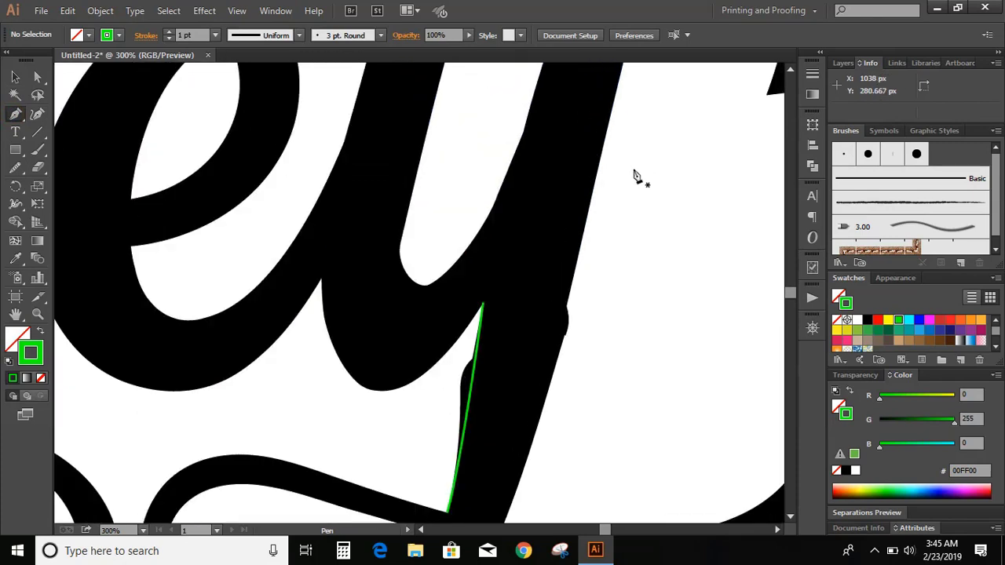
{"action": "left_click", "coordinate": [584, 228]}
{"action": "scroll", "coordinate": [620, 243], "scroll_direction": "down", "scroll_amount": 4}
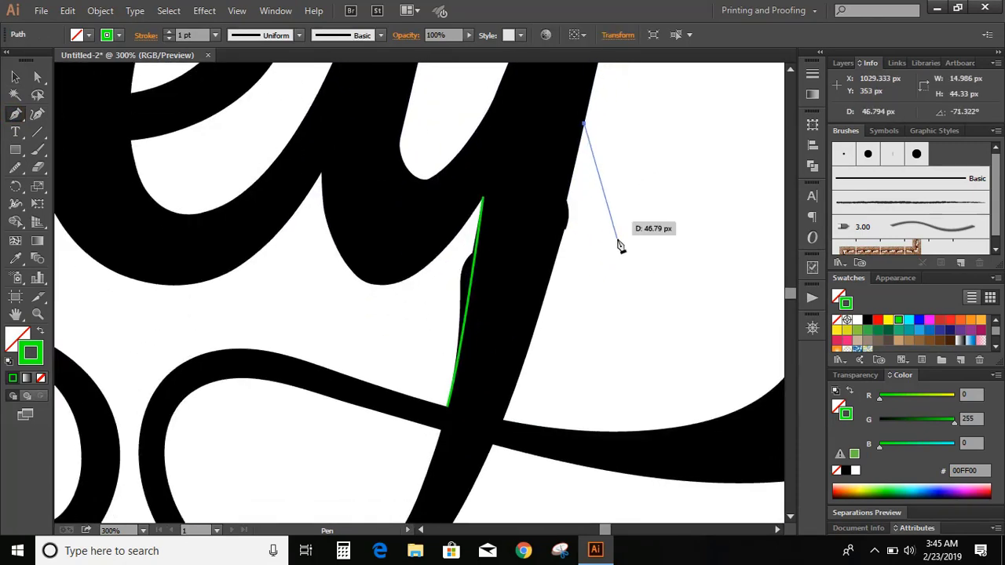
{"action": "left_click_drag", "start_coordinate": [503, 384], "coordinate": [479, 440]}
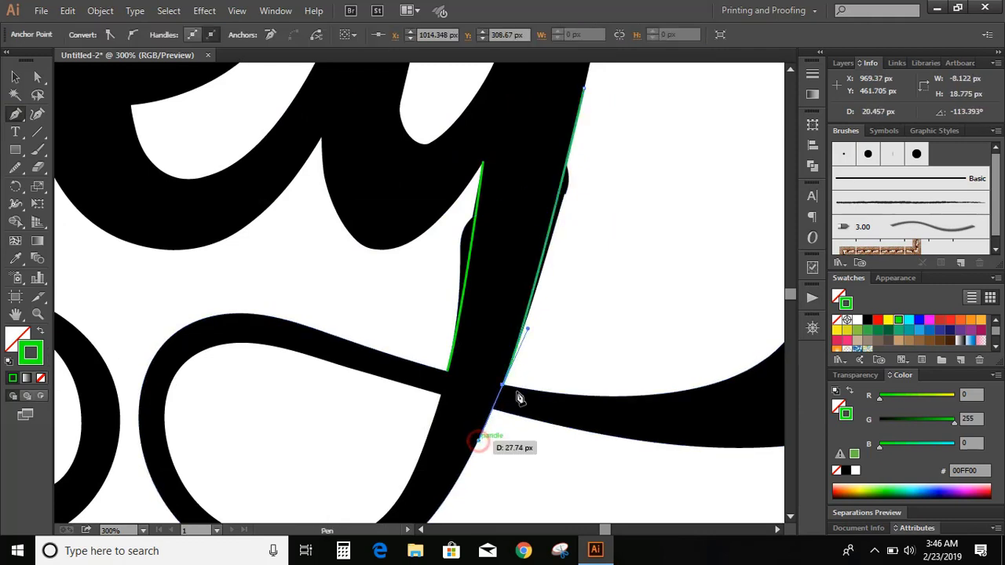
{"action": "left_click", "coordinate": [16, 76]}
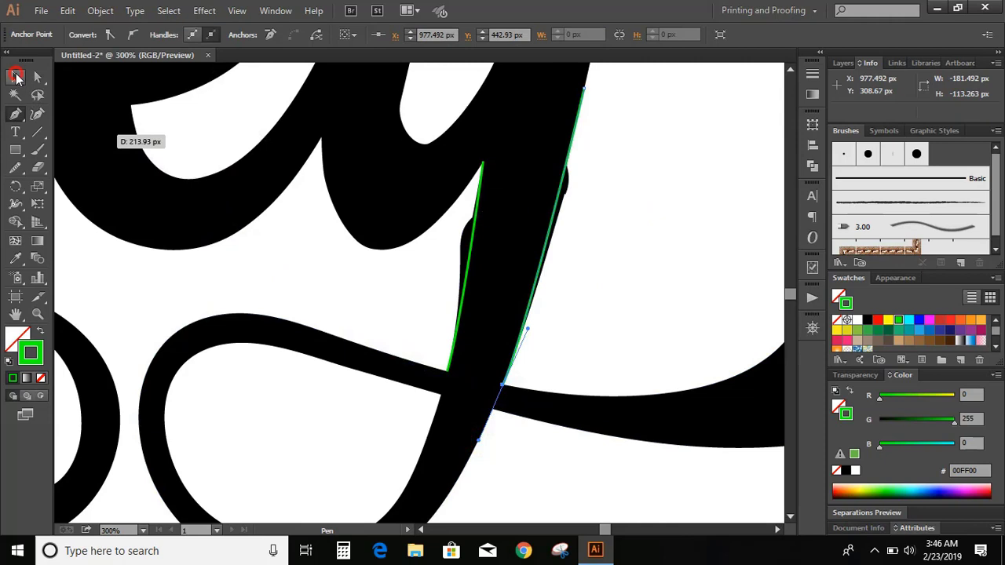
- Trim off the bumps outside the guide paths on both sides of the y's stem with the Shape Builder tool
{"action": "left_click", "coordinate": [630, 279]}
{"action": "left_click_drag", "start_coordinate": [642, 291], "coordinate": [447, 255]}
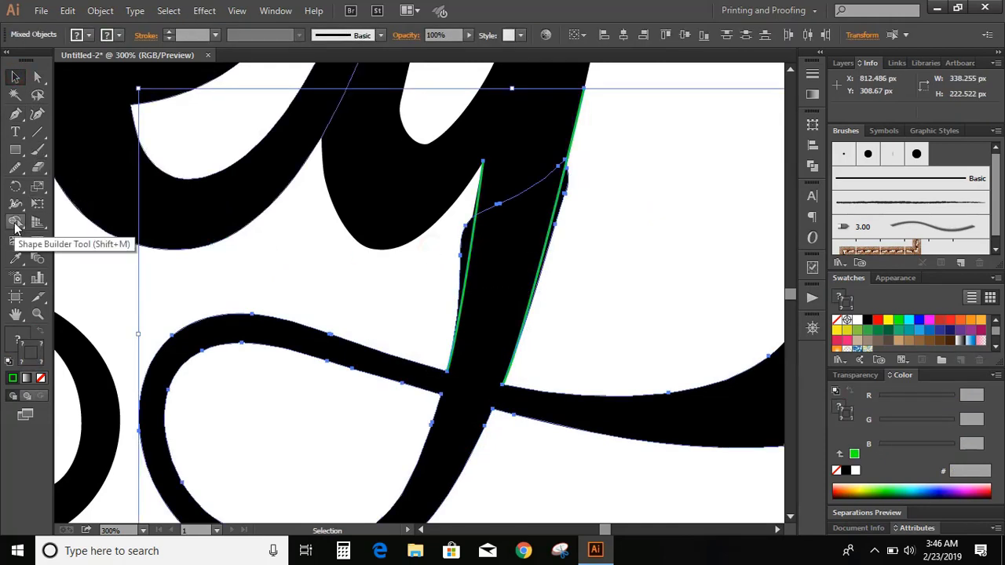
{"action": "left_click", "coordinate": [14, 223]}
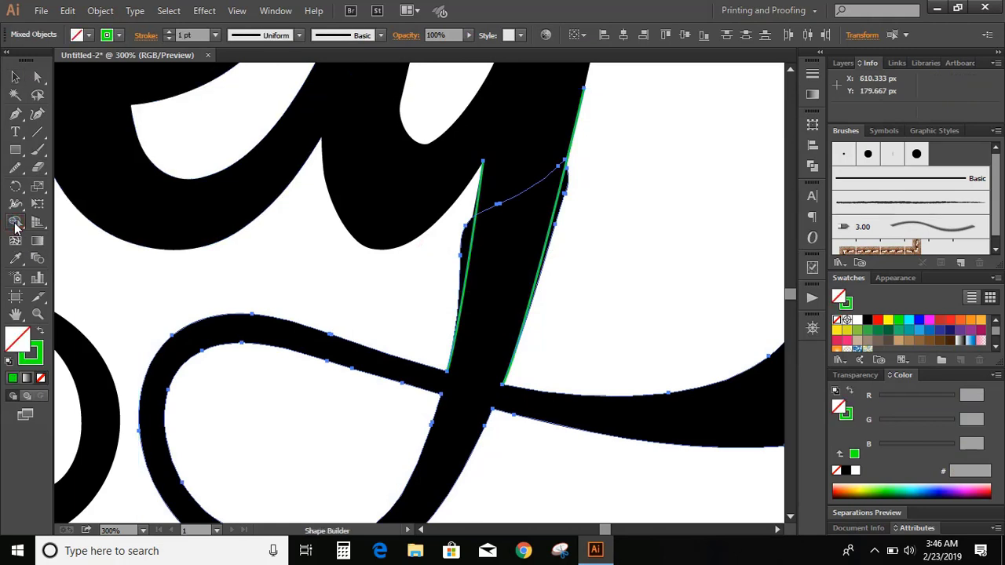
{"action": "left_click", "coordinate": [463, 243], "text": "alt"}
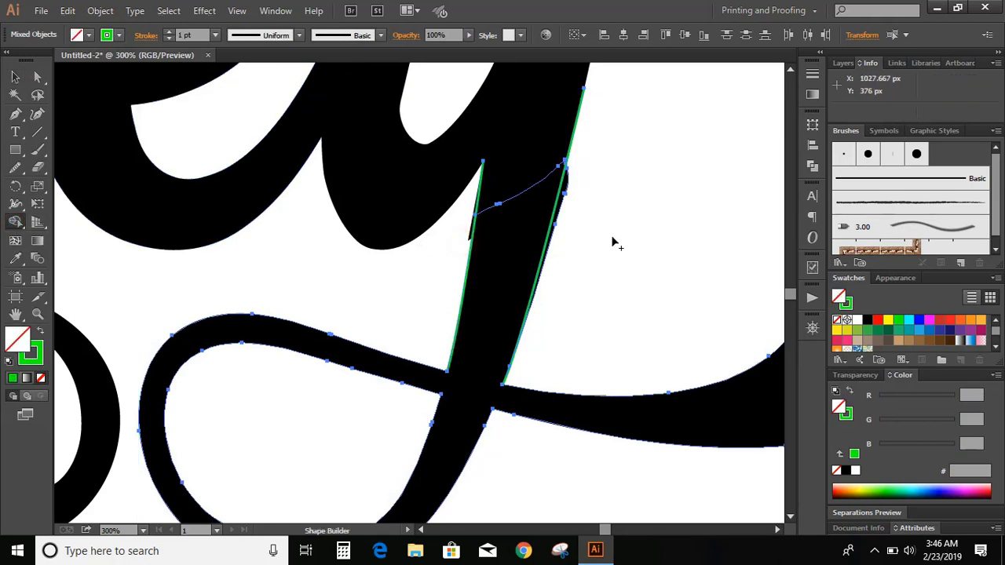
{"action": "left_click", "coordinate": [565, 194], "text": "alt"}
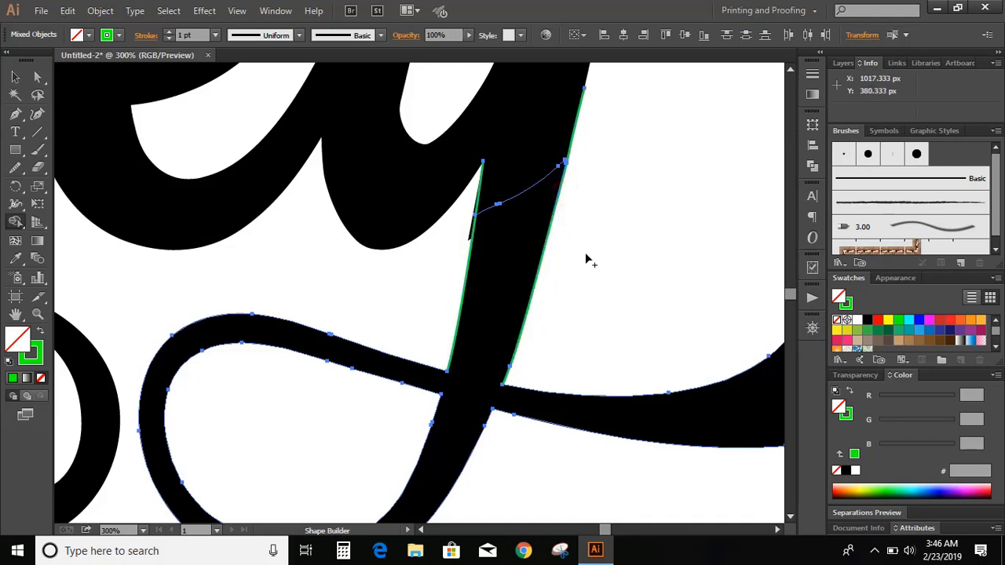
- Delete the two green guide paths along the y's stem
{"action": "key", "text": "ctrl+shift+a"}
{"action": "key", "text": "v"}
{"action": "scroll", "coordinate": [589, 235], "scroll_direction": "up", "scroll_amount": 2}
{"action": "left_click", "coordinate": [569, 208]}
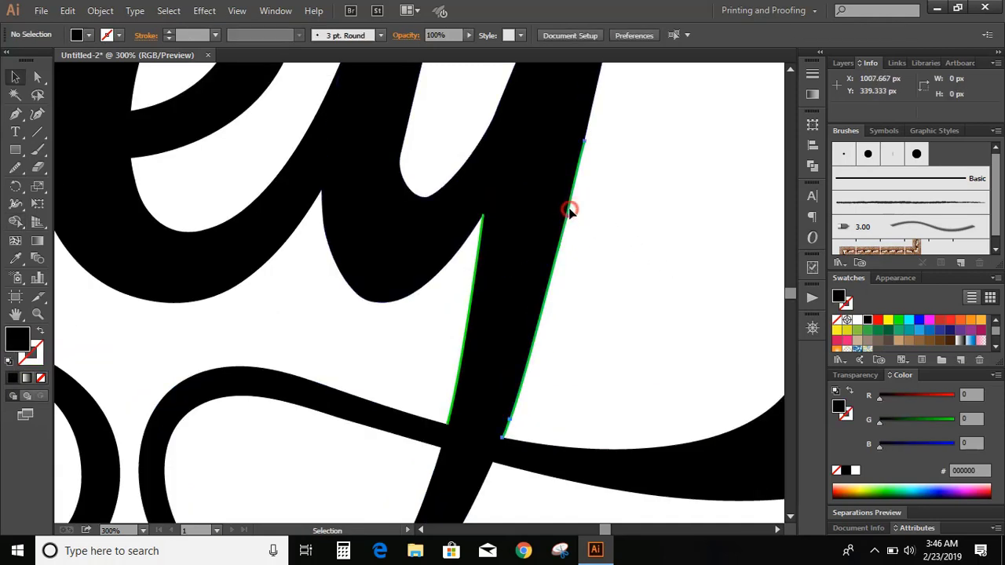
{"action": "key", "text": "Delete"}
{"action": "left_click", "coordinate": [476, 281]}
{"action": "key", "text": "Delete"}
- Unite the y's body and its descender loop into one shape with Pathfinder
{"action": "left_click_drag", "start_coordinate": [653, 331], "coordinate": [490, 238]}
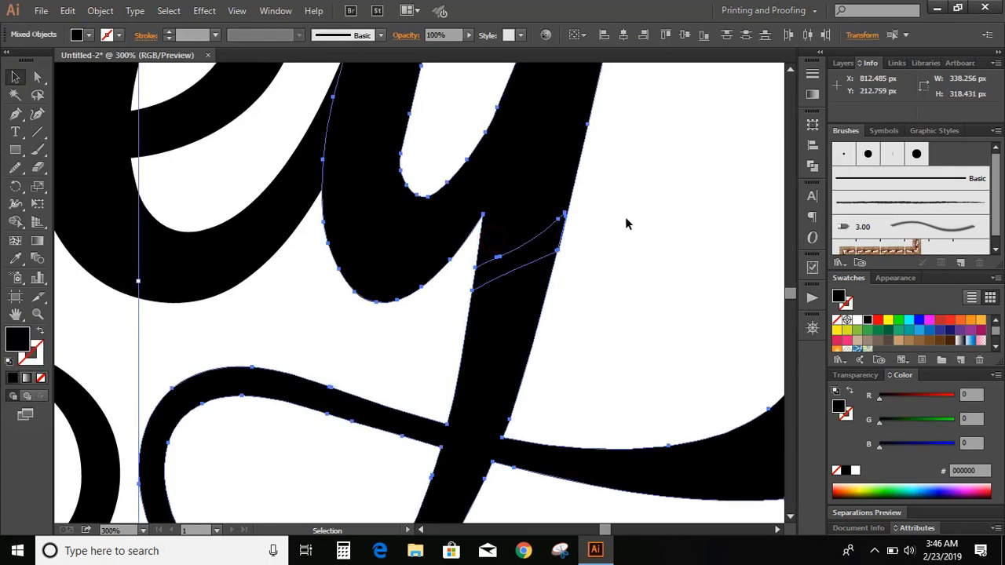
{"action": "left_click", "coordinate": [811, 168]}
{"action": "left_click", "coordinate": [642, 147]}
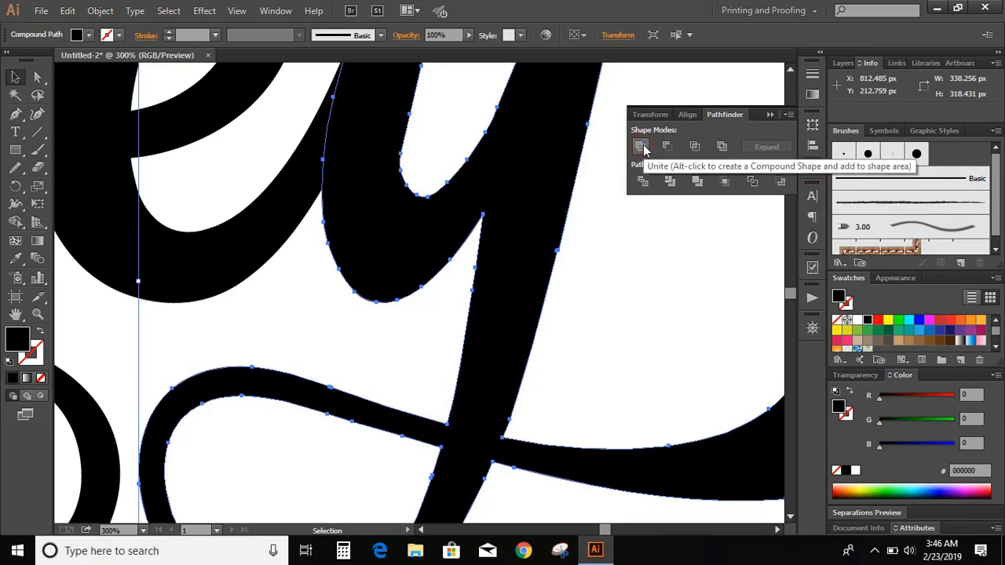
{"action": "left_click", "coordinate": [768, 116]}
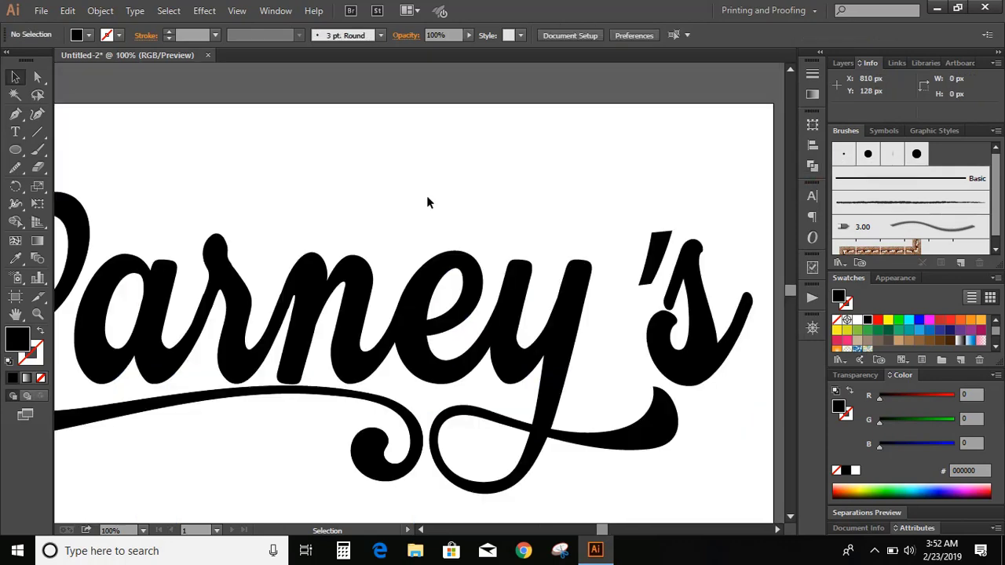
- Draw a black ellipse about 46 by 58 px over the top of the apostrophe
{"action": "left_click", "coordinate": [15, 150]}
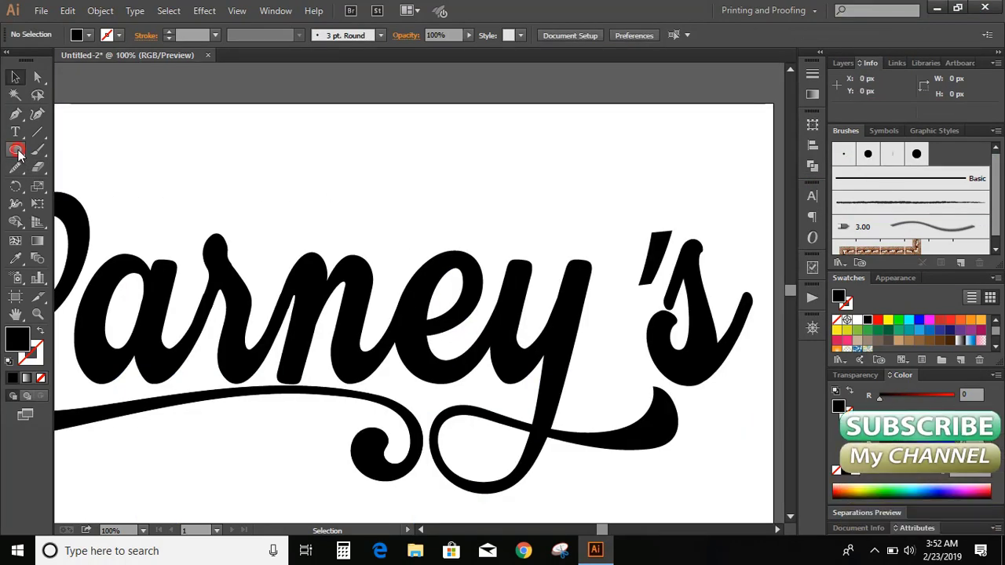
{"action": "left_click_drag", "start_coordinate": [637, 210], "coordinate": [671, 253]}
{"action": "left_click", "coordinate": [15, 77]}
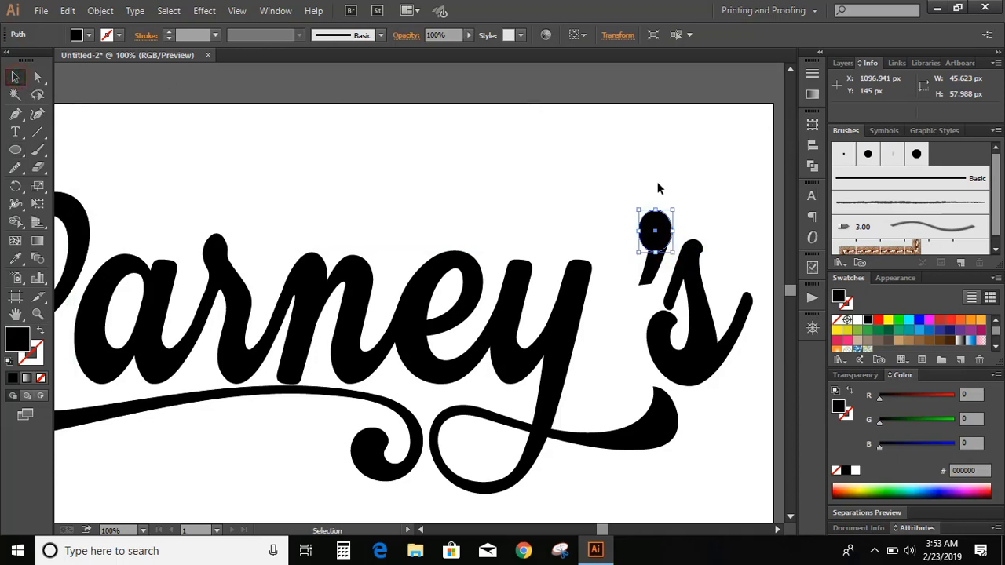
- Reshape the apostrophe's stroke with Direct Selection into a narrow, curved tail tapering below the ellipse
{"action": "left_click", "coordinate": [652, 269]}
{"action": "left_click", "coordinate": [37, 77]}
{"action": "left_click_drag", "start_coordinate": [639, 285], "coordinate": [655, 241]}
{"action": "left_click", "coordinate": [656, 236]}
{"action": "left_click", "coordinate": [639, 285]}
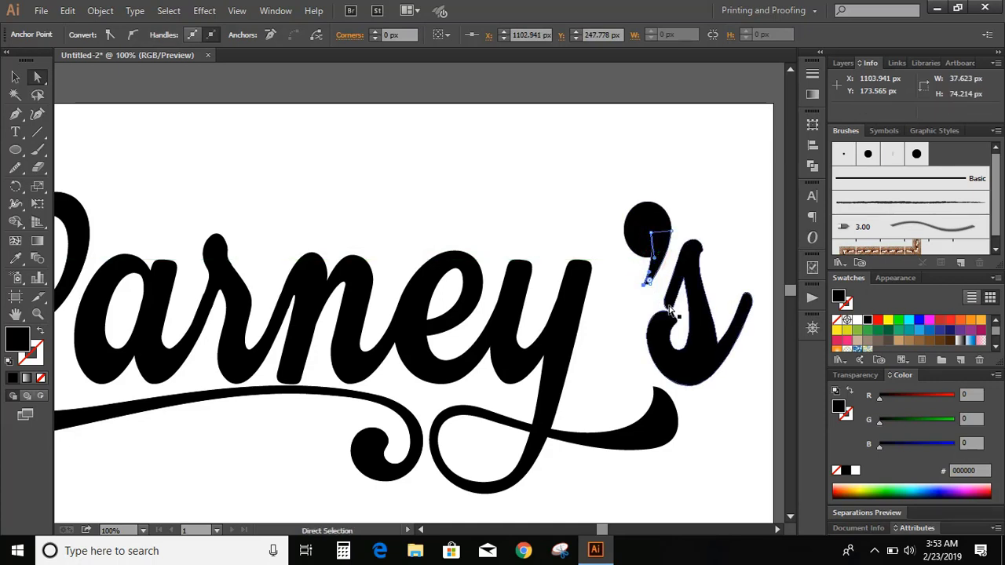
{"action": "key", "text": "v"}
{"action": "left_click", "coordinate": [393, 140]}
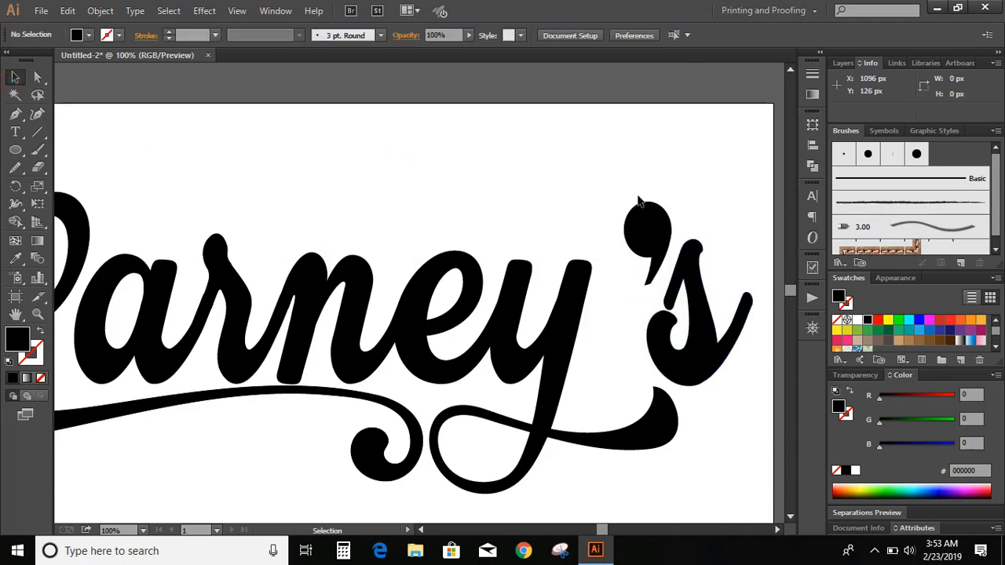
- Unite the ellipse and the tail into a single apostrophe shape with Pathfinder
{"action": "left_click_drag", "start_coordinate": [625, 195], "coordinate": [665, 240]}
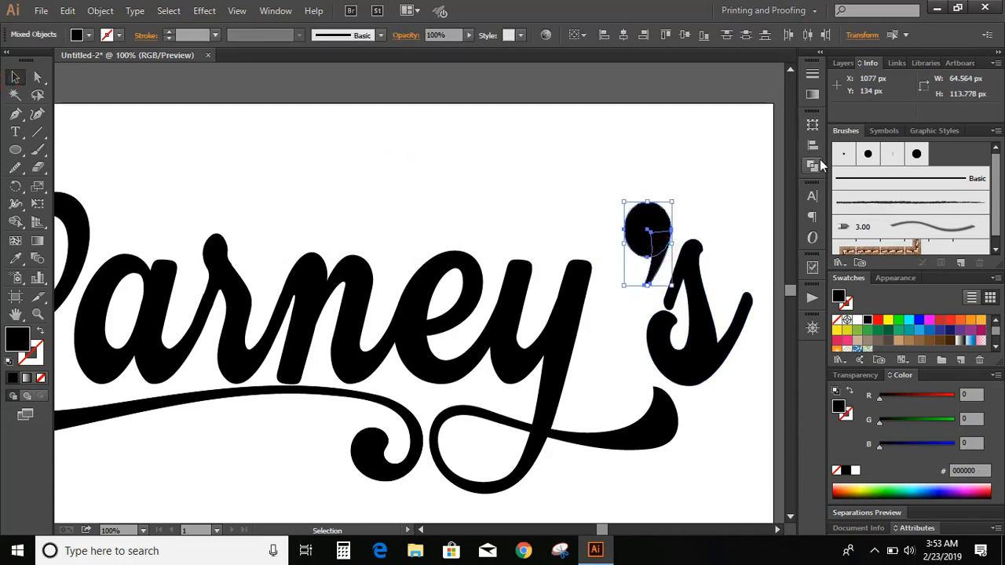
{"action": "left_click", "coordinate": [641, 147]}
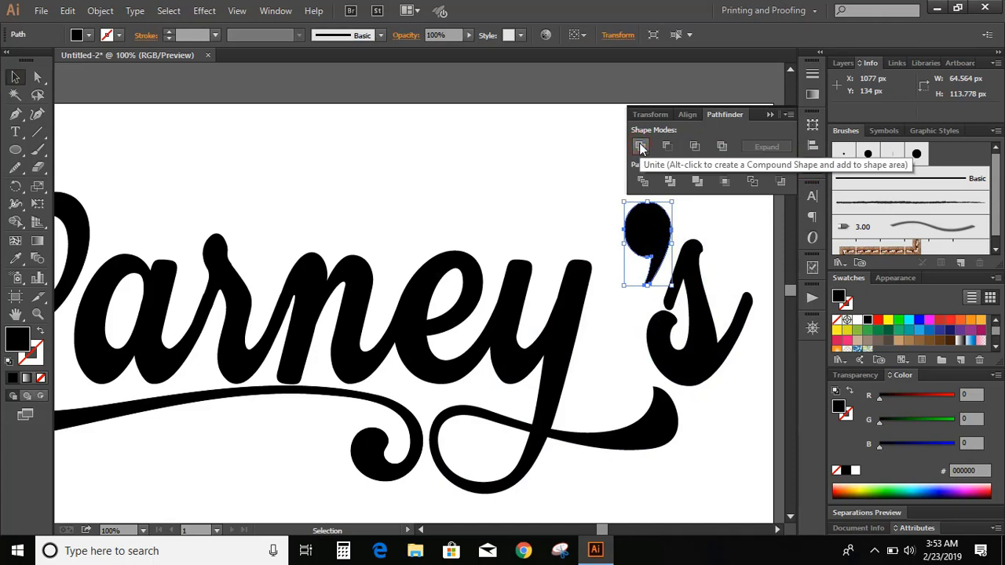
{"action": "left_click", "coordinate": [769, 114]}
{"action": "left_click", "coordinate": [709, 194]}
- Draw a curved Pen path around the s's lower-right bowl, from the exit stroke's junction to the letter's bottom
{"action": "key", "text": "ctrl+="}
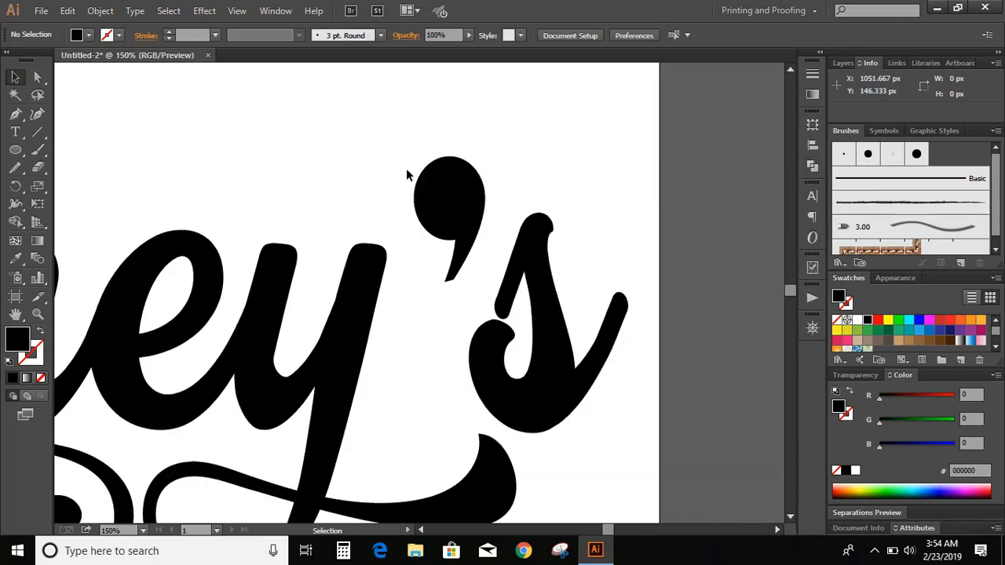
{"action": "left_click", "coordinate": [15, 113]}
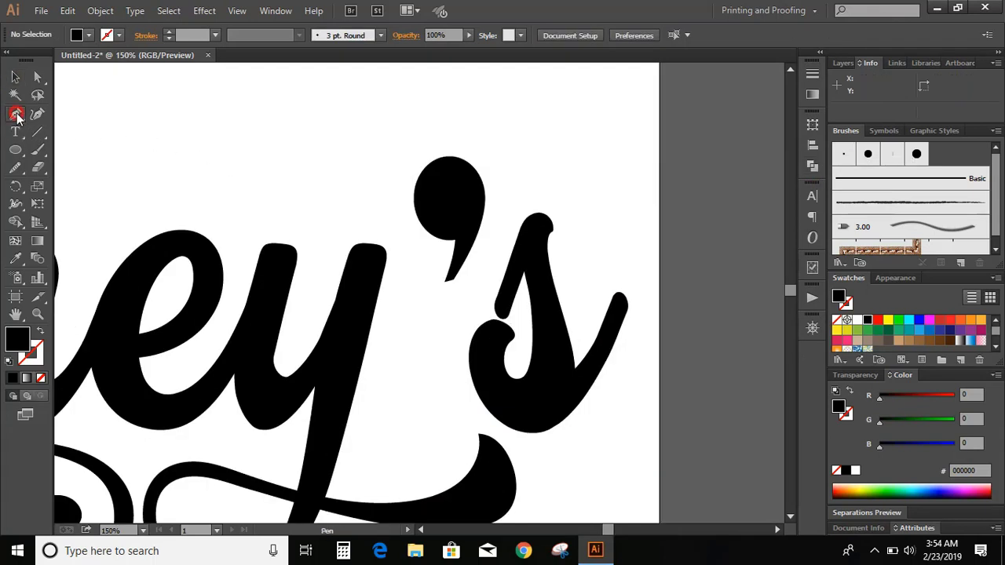
{"action": "left_click", "coordinate": [573, 359]}
{"action": "left_click_drag", "start_coordinate": [538, 433], "coordinate": [482, 447]}
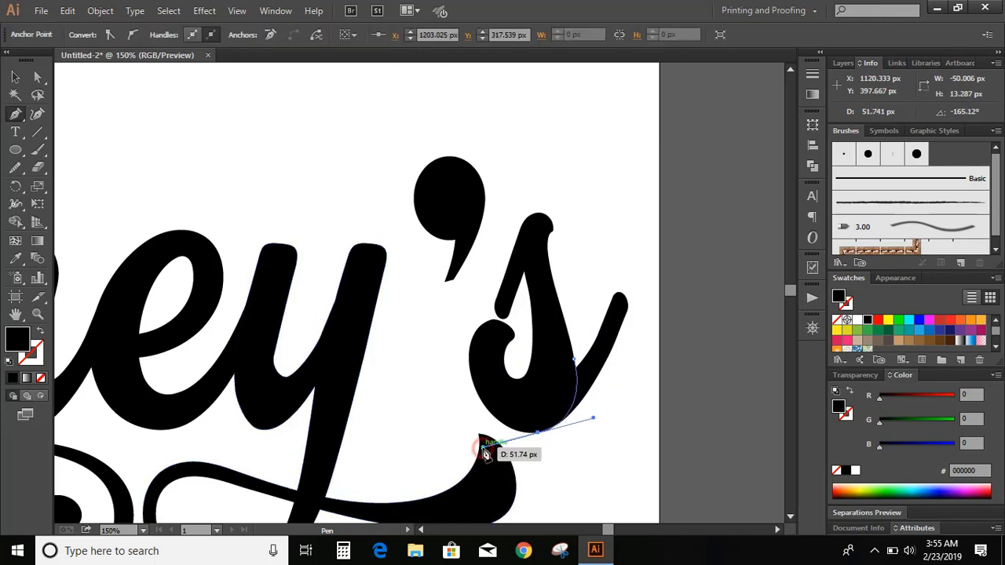
- Give the guide path on the s no fill and a bright green stroke (00FF00)
{"action": "key", "text": "v"}
{"action": "key", "text": "x"}
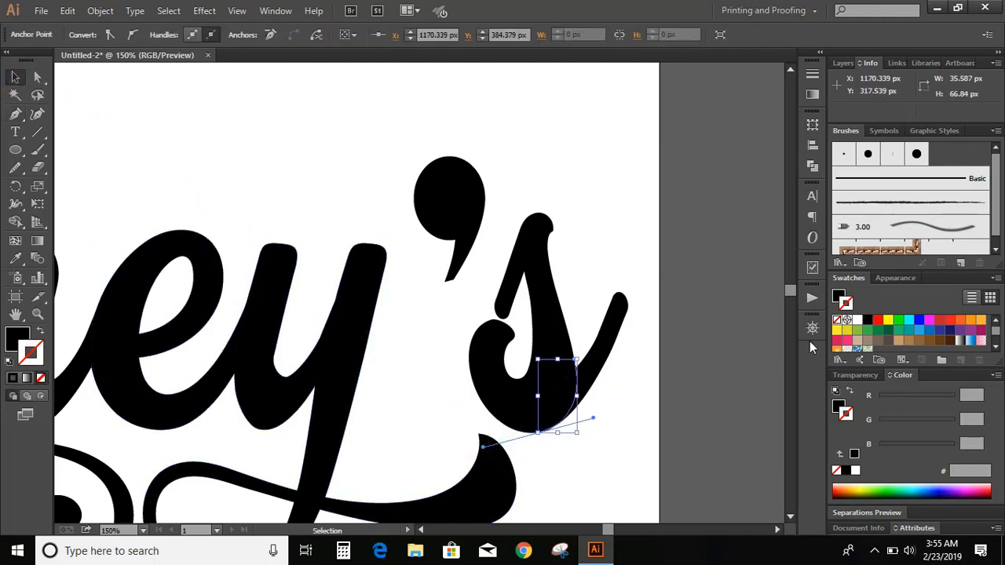
{"action": "left_click", "coordinate": [897, 322]}
{"action": "left_click", "coordinate": [14, 336]}
{"action": "key", "text": "slash"}
{"action": "left_click", "coordinate": [34, 361]}
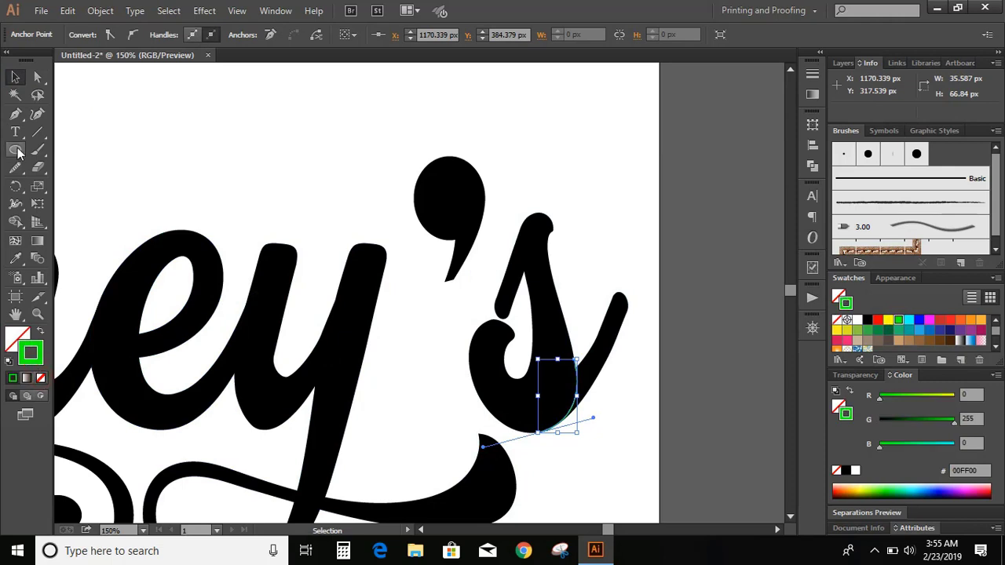
- Draw a second curved Pen path along the left side of the s's stem, up to its rounded top
{"action": "left_click", "coordinate": [22, 117]}
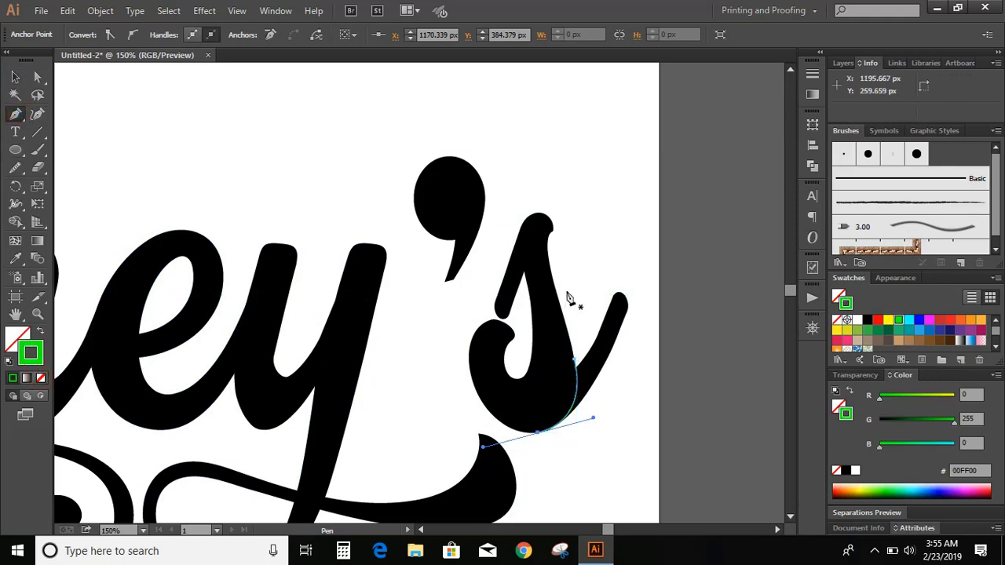
{"action": "left_click", "coordinate": [532, 303]}
{"action": "left_click_drag", "start_coordinate": [529, 231], "coordinate": [532, 220]}
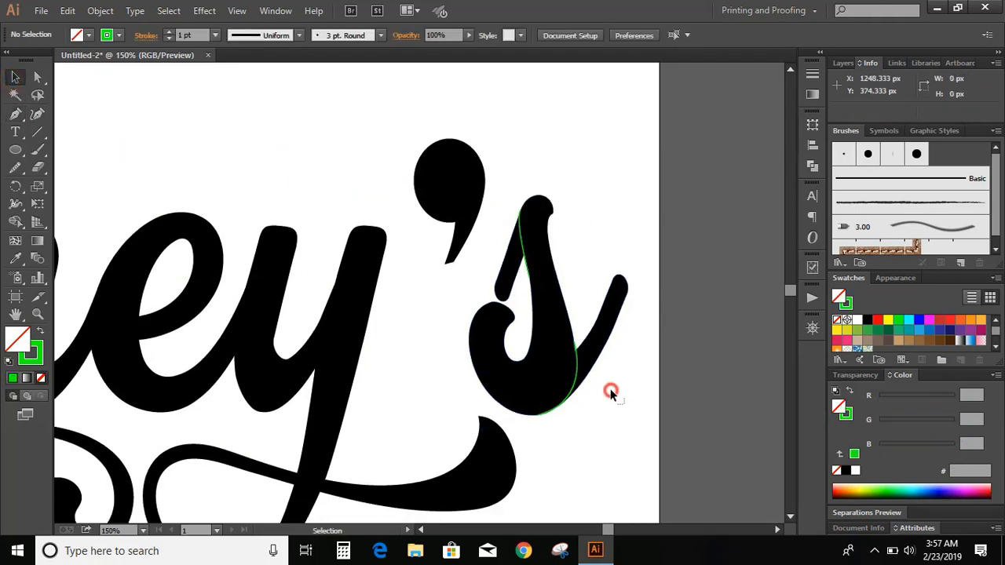
- Remove the s's upper-left entry stroke and its right exit stroke with the Shape Builder tool
{"action": "left_click_drag", "start_coordinate": [611, 393], "coordinate": [498, 231]}
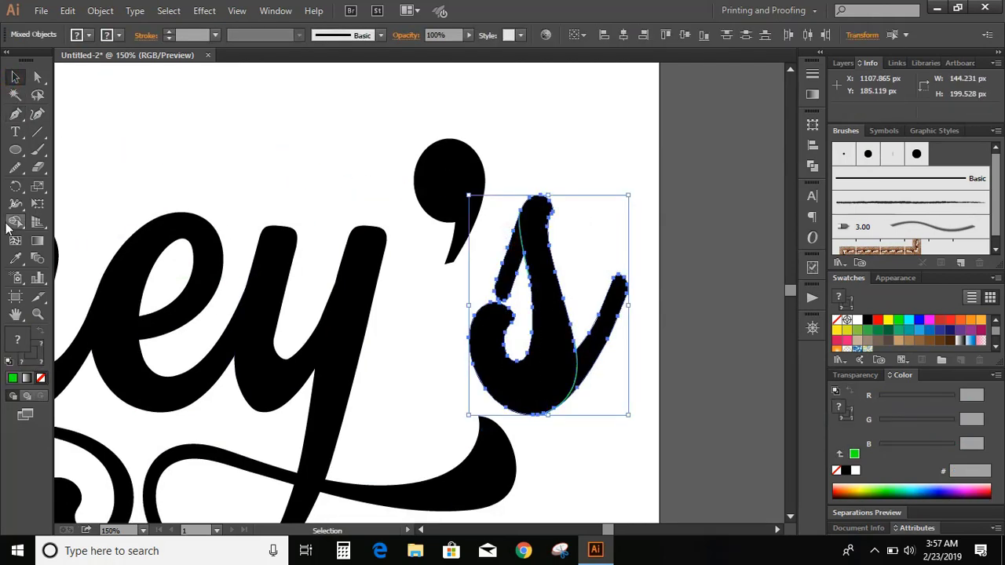
{"action": "left_click", "coordinate": [14, 223]}
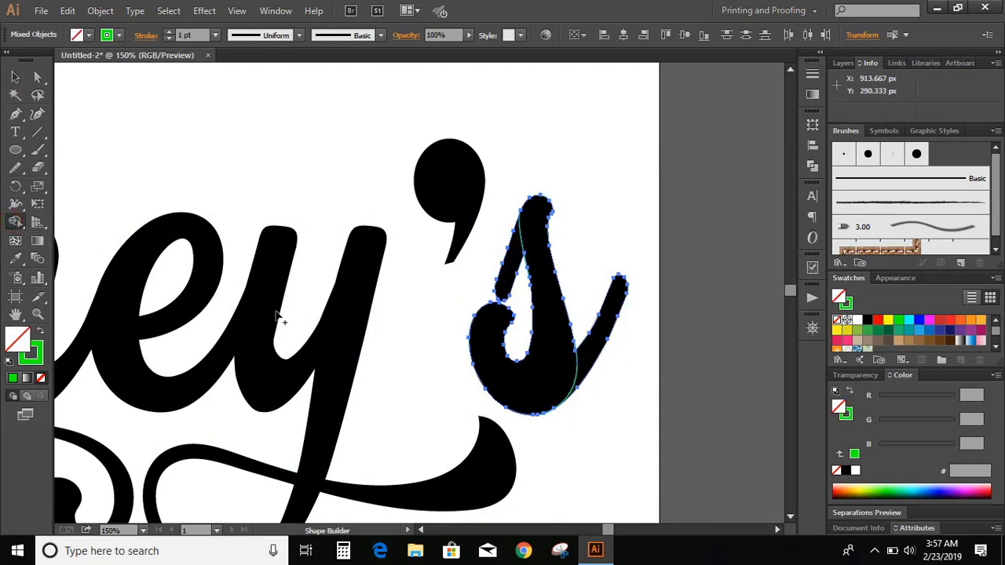
{"action": "left_click", "coordinate": [511, 285]}
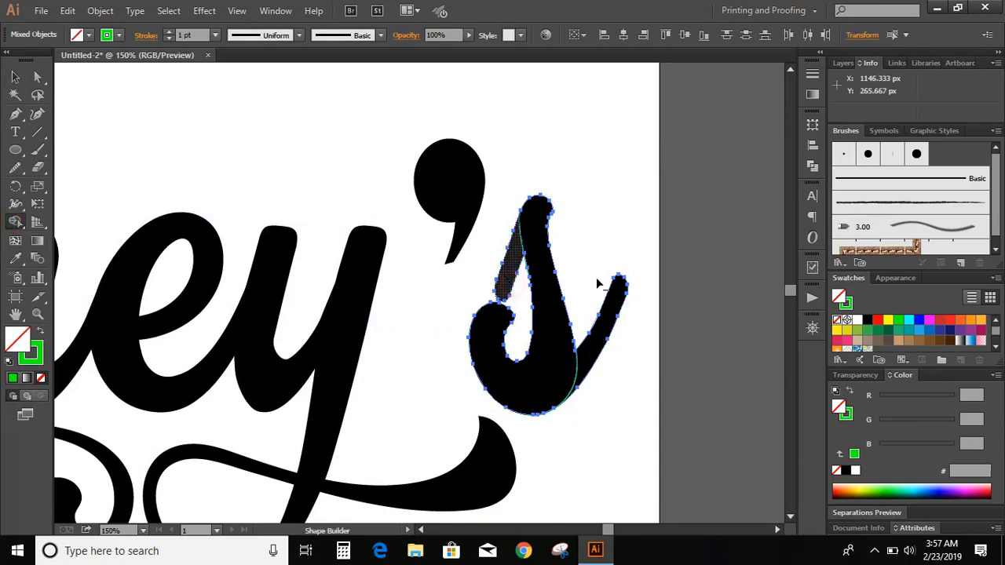
{"action": "left_click_drag", "start_coordinate": [599, 316], "coordinate": [615, 380]}
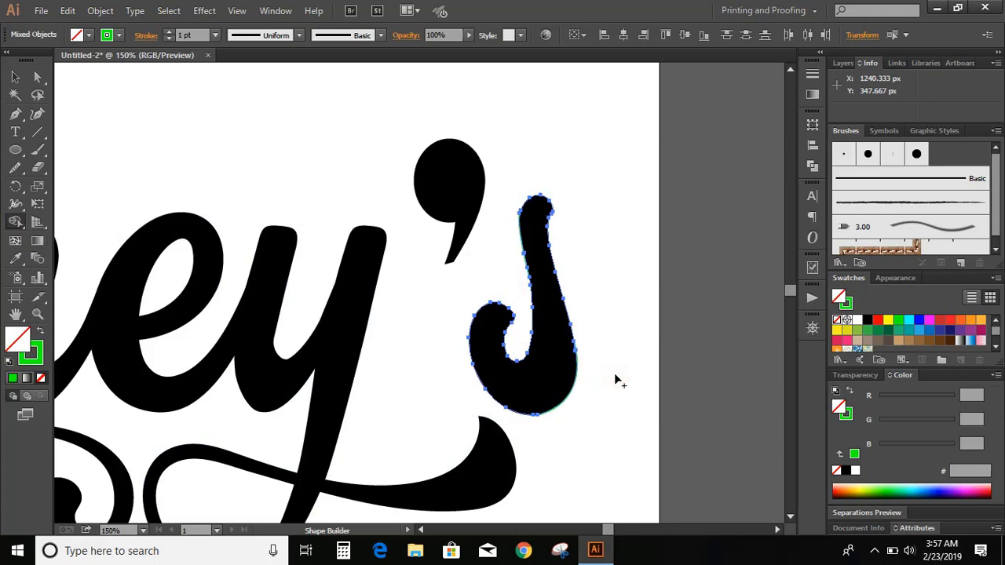
{"action": "left_click", "coordinate": [14, 76]}
{"action": "left_click", "coordinate": [164, 143]}
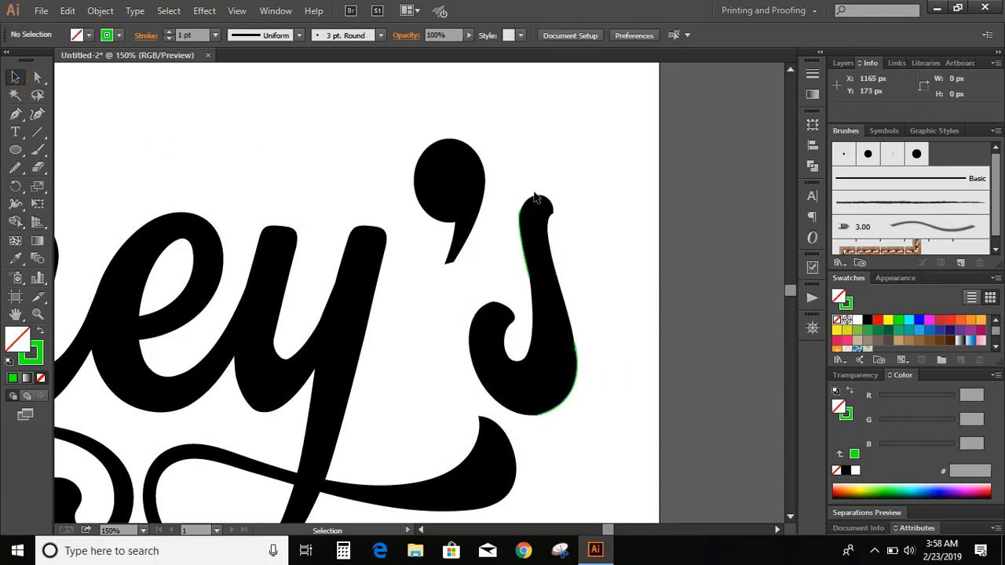
- Delete the two green guide paths on the s
{"action": "left_click", "coordinate": [578, 372]}
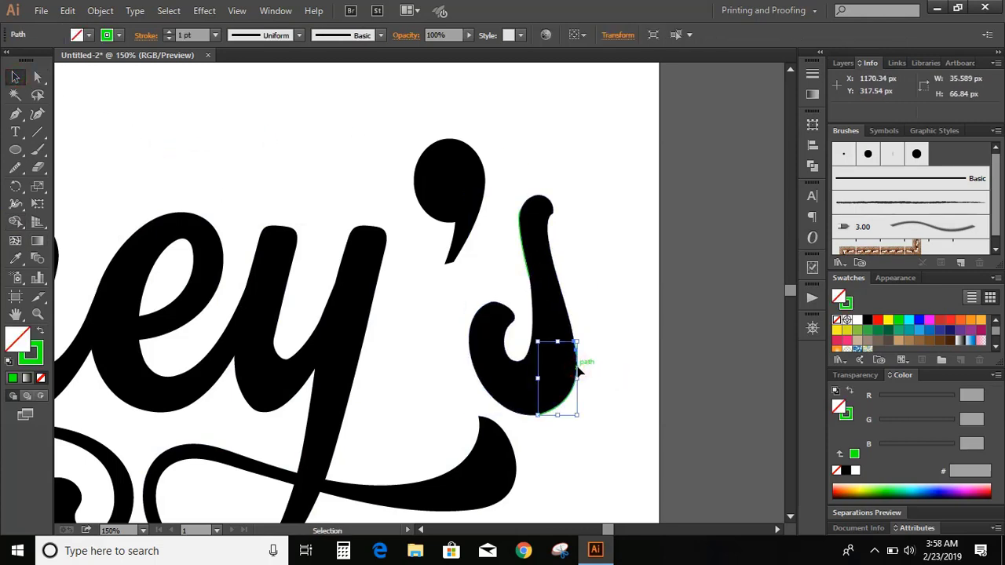
{"action": "key", "text": "Delete"}
{"action": "left_click", "coordinate": [527, 269]}
{"action": "key", "text": "Delete"}
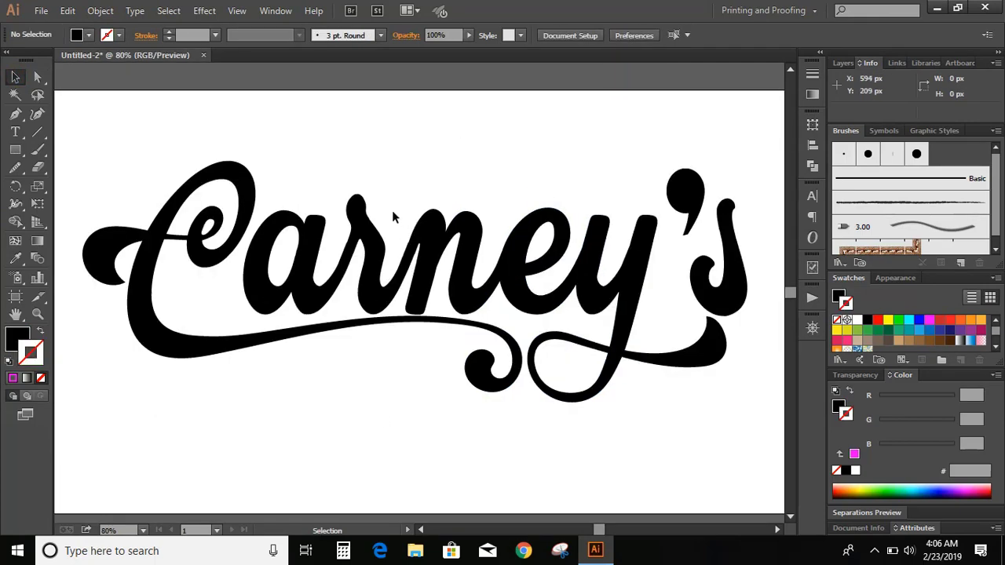
- Offset the path of the whole "Carney's" lettering by 10 px with miter joins and a miter limit of 4
{"action": "left_click", "coordinate": [369, 223]}
{"action": "left_click", "coordinate": [97, 11]}
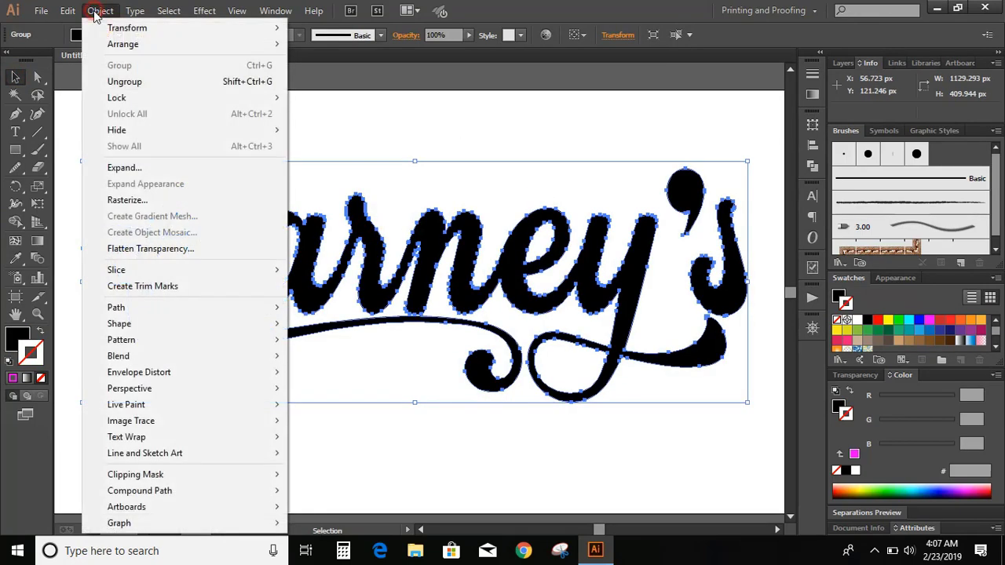
{"action": "mouse_move", "coordinate": [243, 307]}
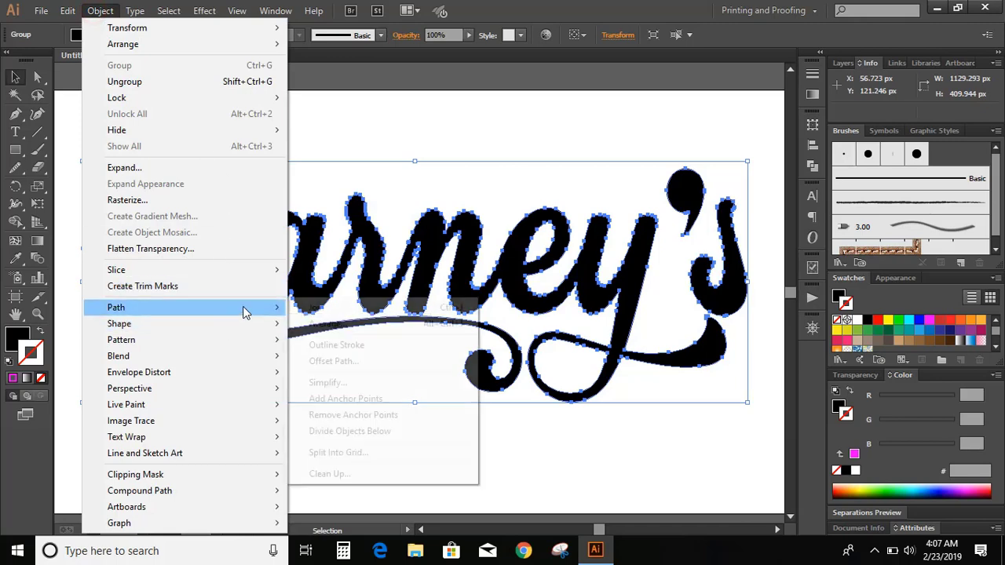
{"action": "left_click", "coordinate": [354, 361]}
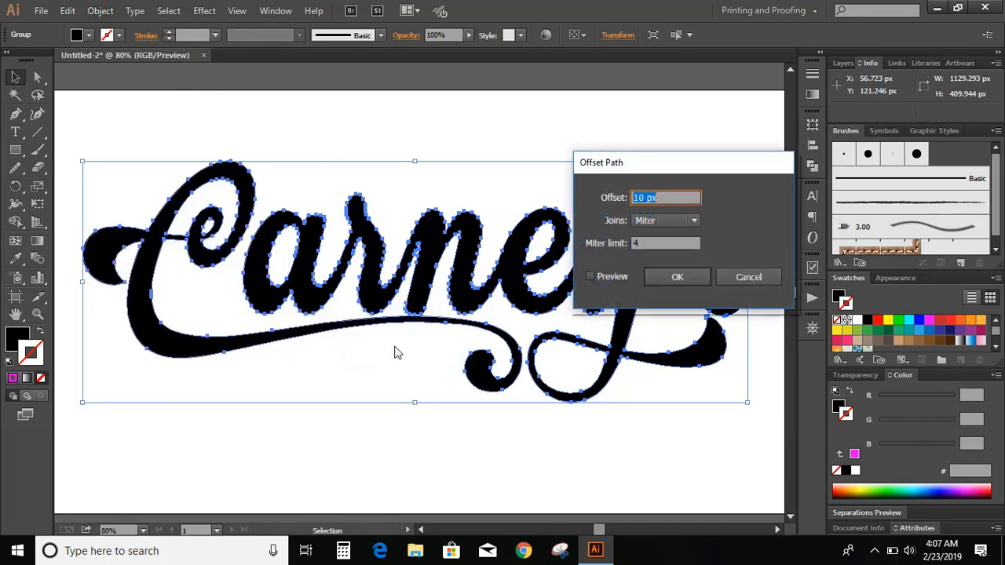
{"action": "left_click", "coordinate": [592, 277]}
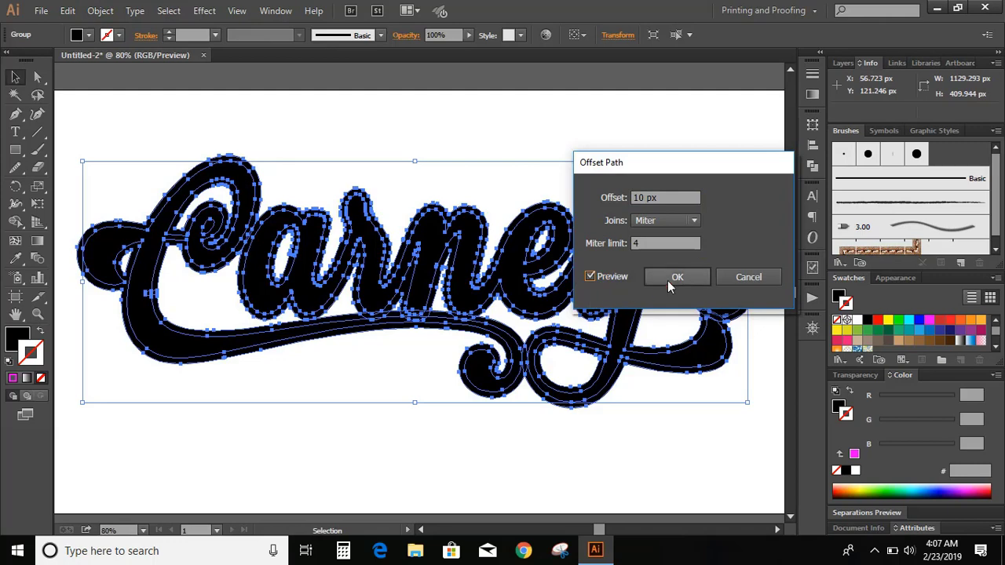
{"action": "left_click", "coordinate": [672, 278]}
- Give the offset outline shape a red fill (FF0000) and no stroke
{"action": "left_click", "coordinate": [878, 321]}
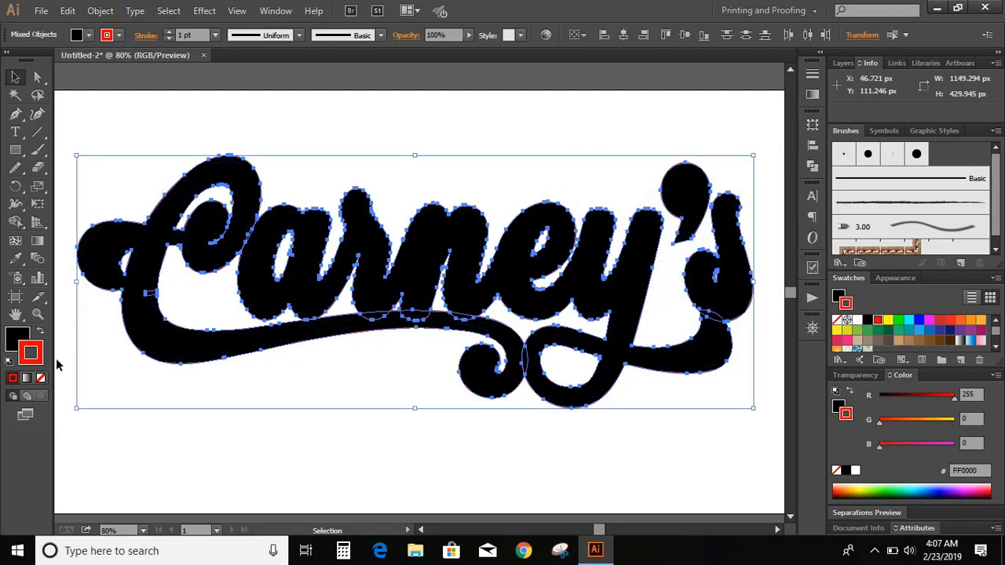
{"action": "left_click", "coordinate": [41, 377]}
{"action": "left_click", "coordinate": [17, 338]}
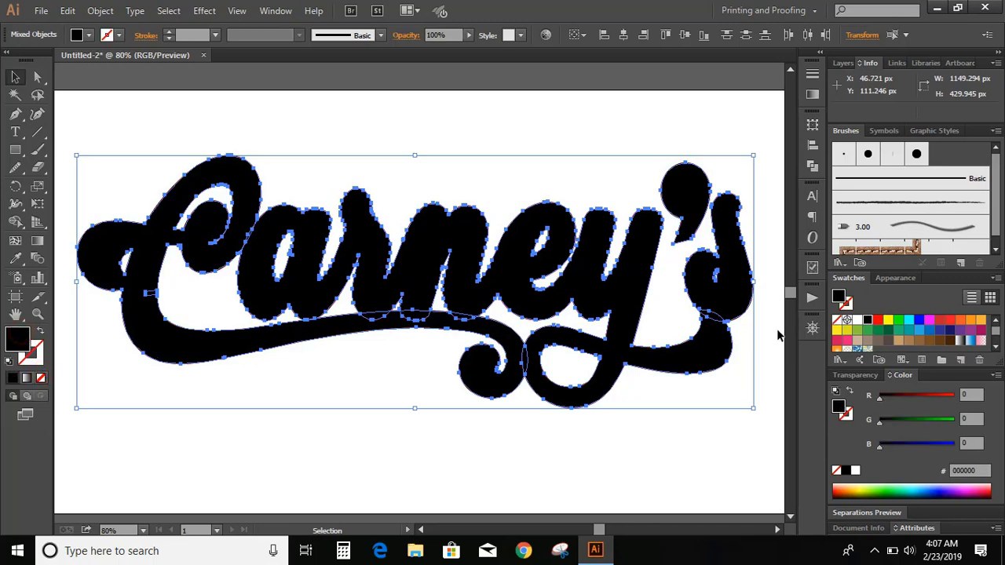
{"action": "left_click", "coordinate": [877, 321]}
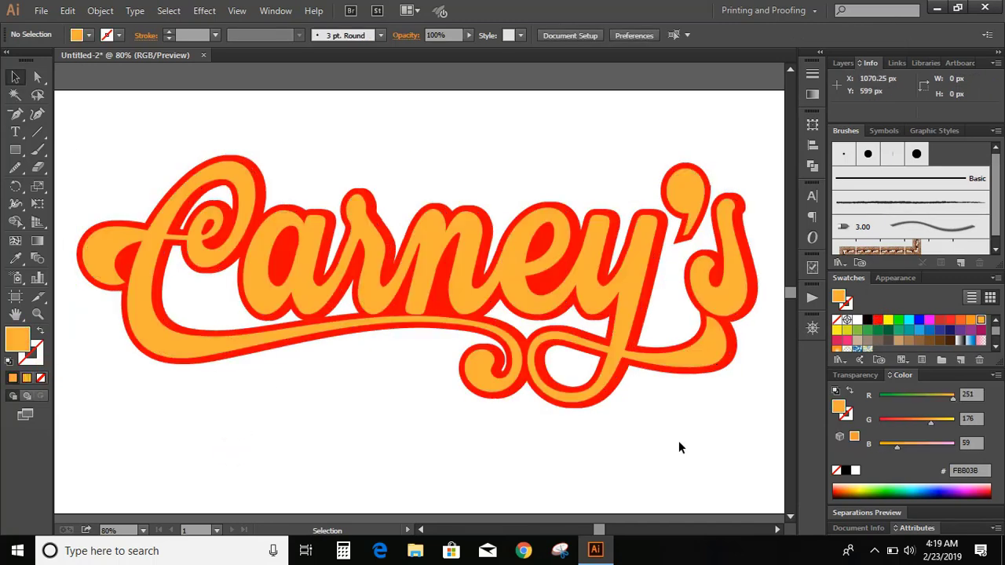
- Fill the front lettering with the first gold gradient in the Metals gradient swatch library
{"action": "left_click", "coordinate": [632, 287]}
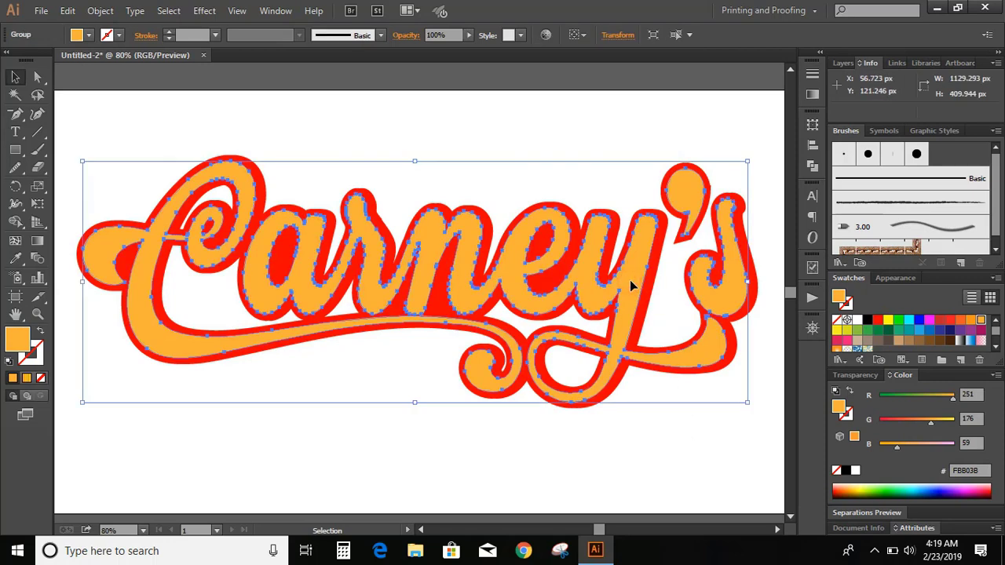
{"action": "left_click", "coordinate": [839, 360]}
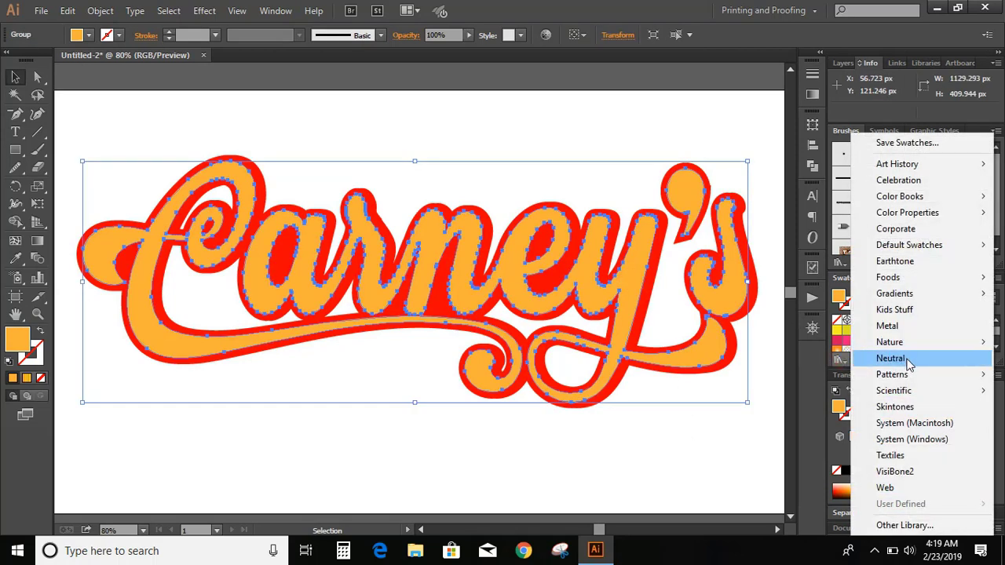
{"action": "left_click", "coordinate": [904, 407]}
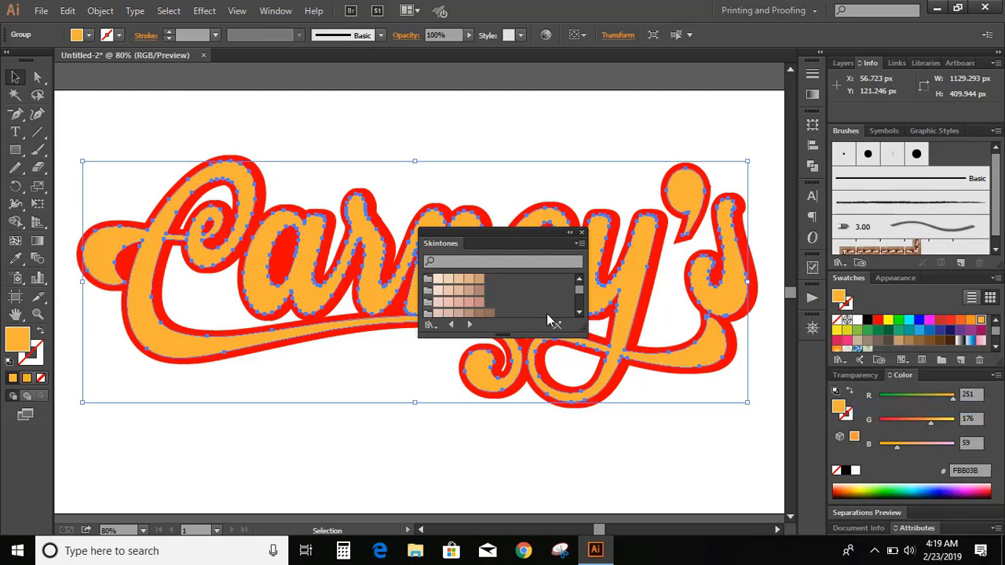
{"action": "left_click_drag", "start_coordinate": [582, 327], "coordinate": [654, 474]}
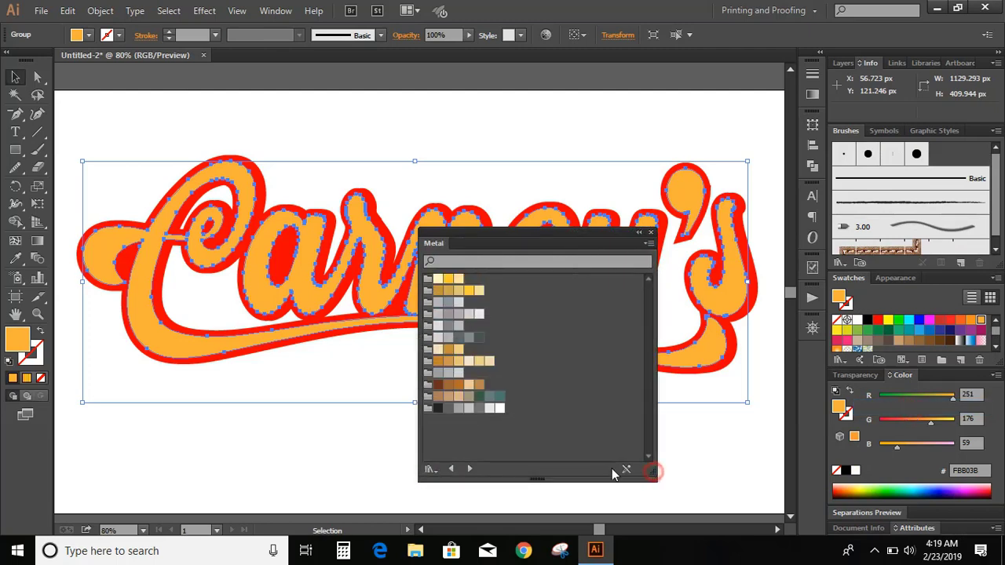
{"action": "left_click", "coordinate": [452, 469]}
{"action": "left_click", "coordinate": [451, 470]}
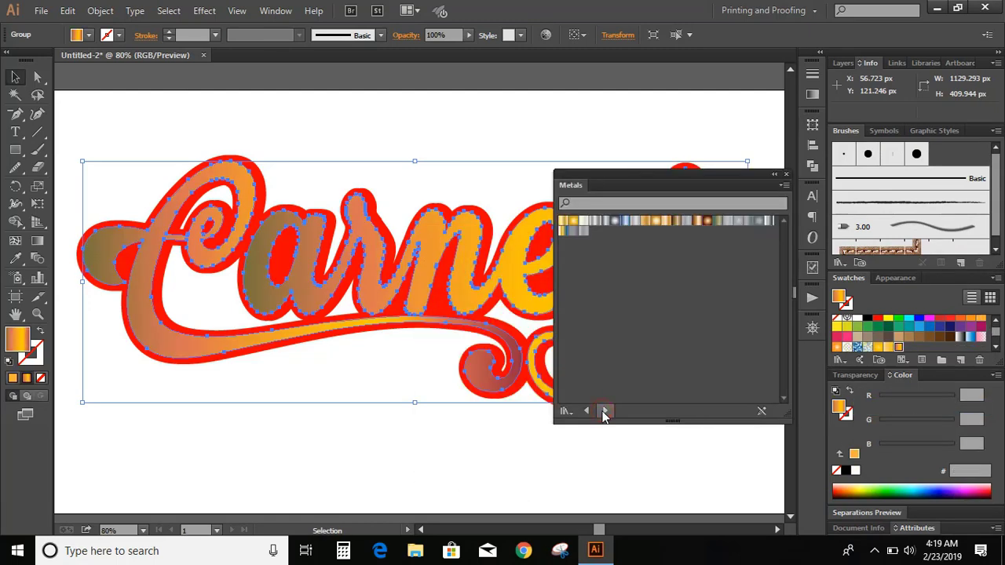
{"action": "left_click", "coordinate": [564, 222]}
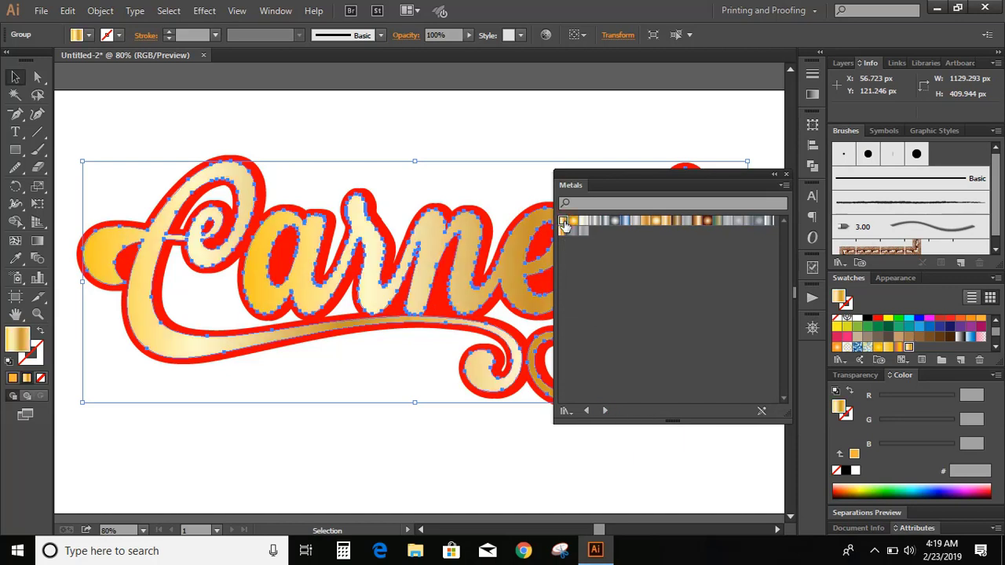
{"action": "left_click", "coordinate": [785, 176]}
{"action": "left_click", "coordinate": [546, 137]}
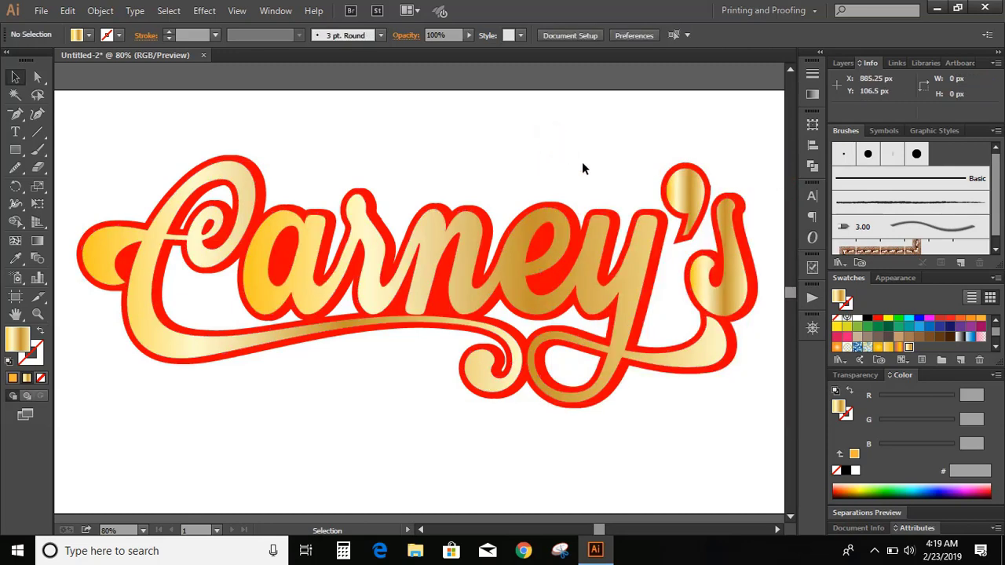
- Run the gold gradient vertically from top to bottom across the whole lettering with the Gradient tool
{"action": "left_click", "coordinate": [372, 249]}
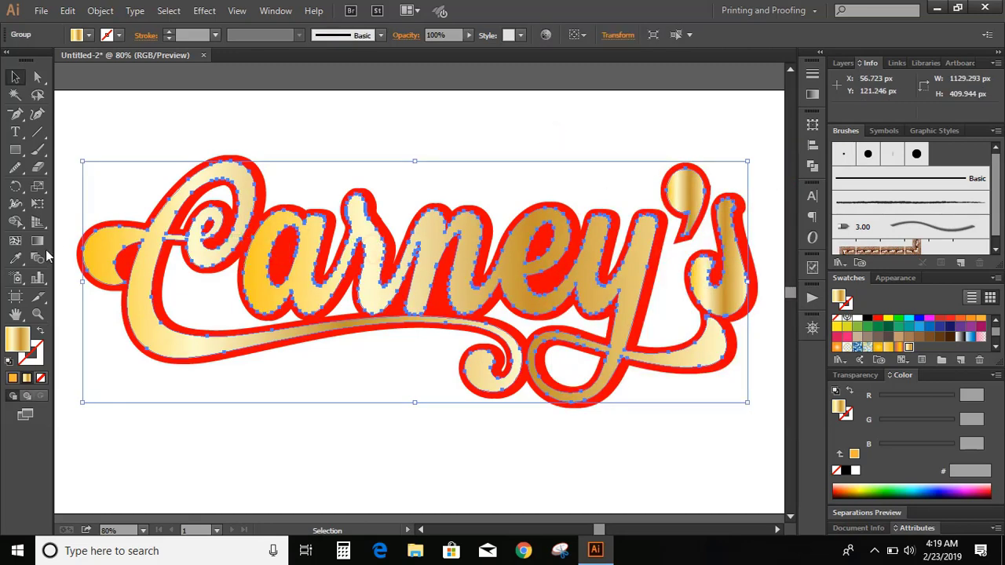
{"action": "left_click", "coordinate": [37, 241]}
{"action": "left_click_drag", "start_coordinate": [468, 177], "coordinate": [469, 400]}
{"action": "left_click", "coordinate": [295, 168], "text": "ctrl"}
- Recolor the red offset outline with the blue swatch R=46 G=49 B=146 and darken it to navy
{"action": "left_click", "coordinate": [260, 170]}
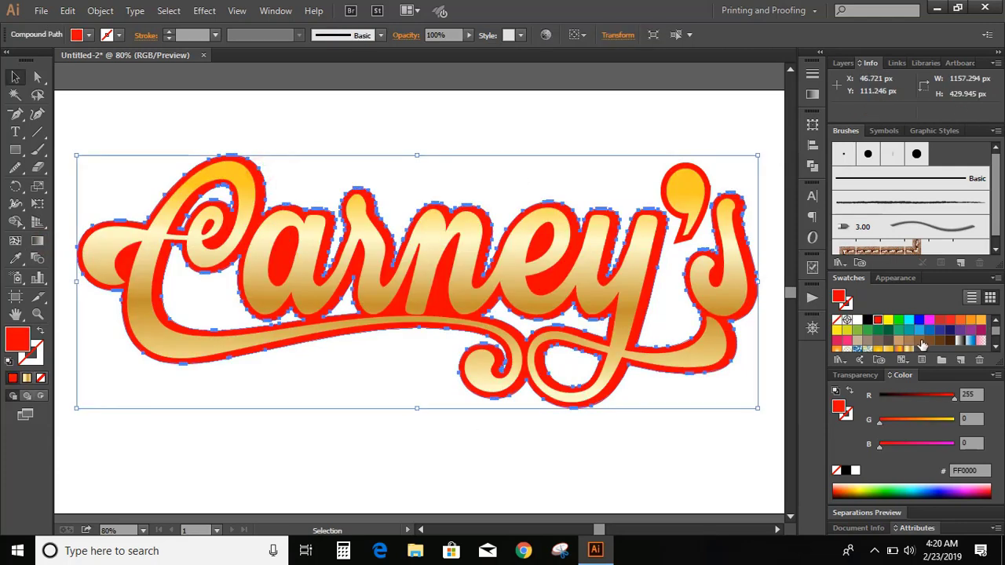
{"action": "left_click", "coordinate": [939, 331]}
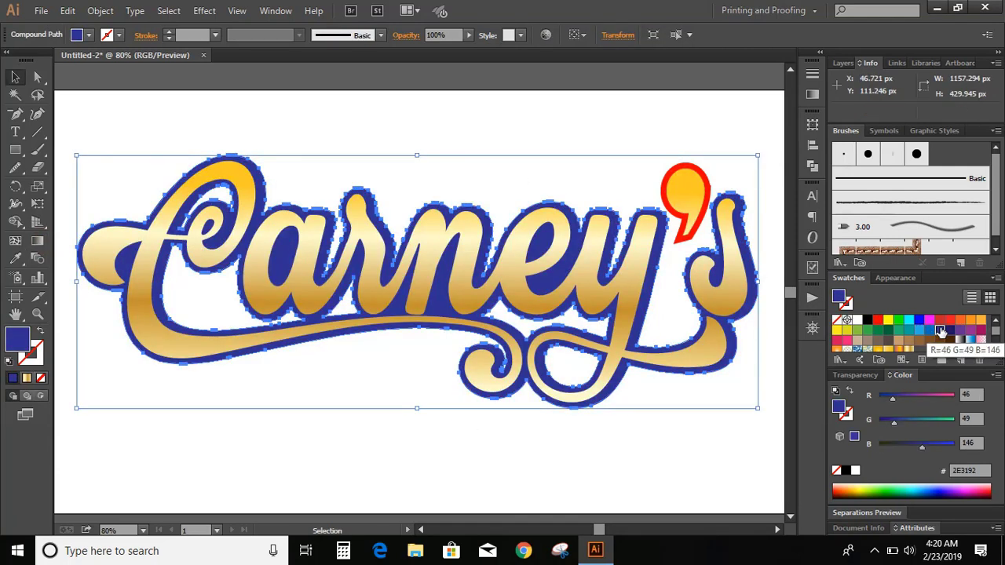
{"action": "left_click", "coordinate": [887, 420]}
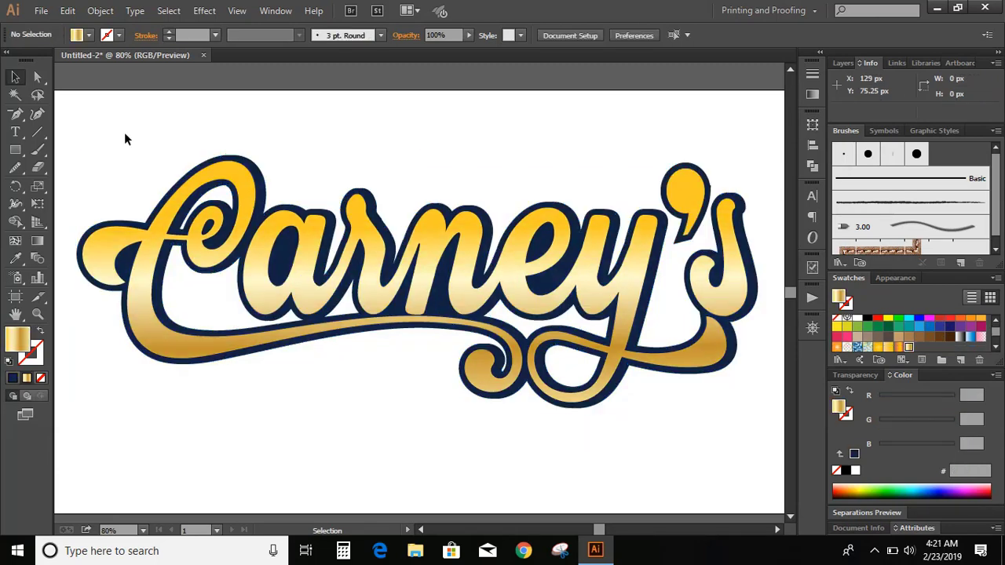
- Copy the gold lettering group and paste the duplicate in place on top of it
{"action": "left_click", "coordinate": [144, 253]}
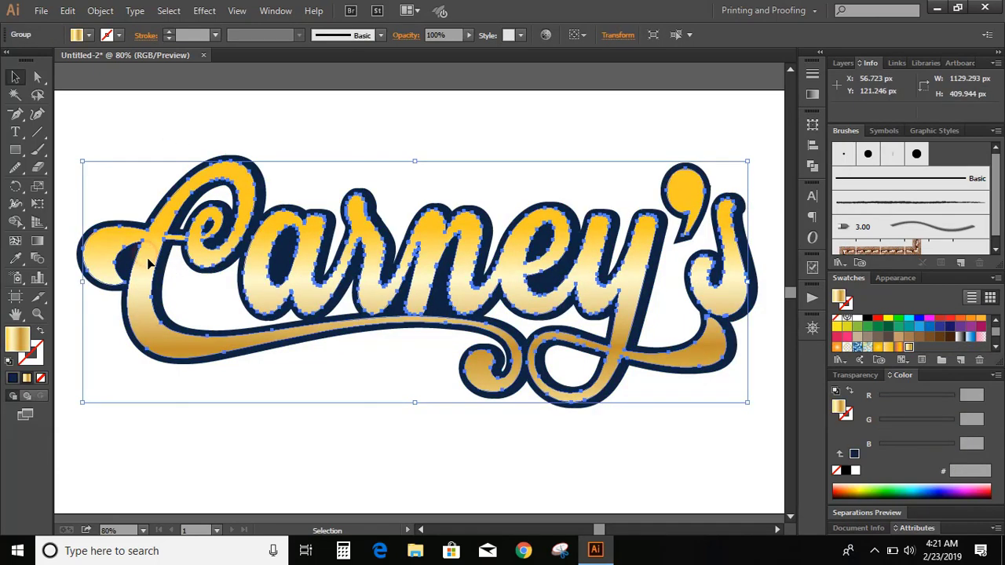
{"action": "left_click", "coordinate": [68, 11]}
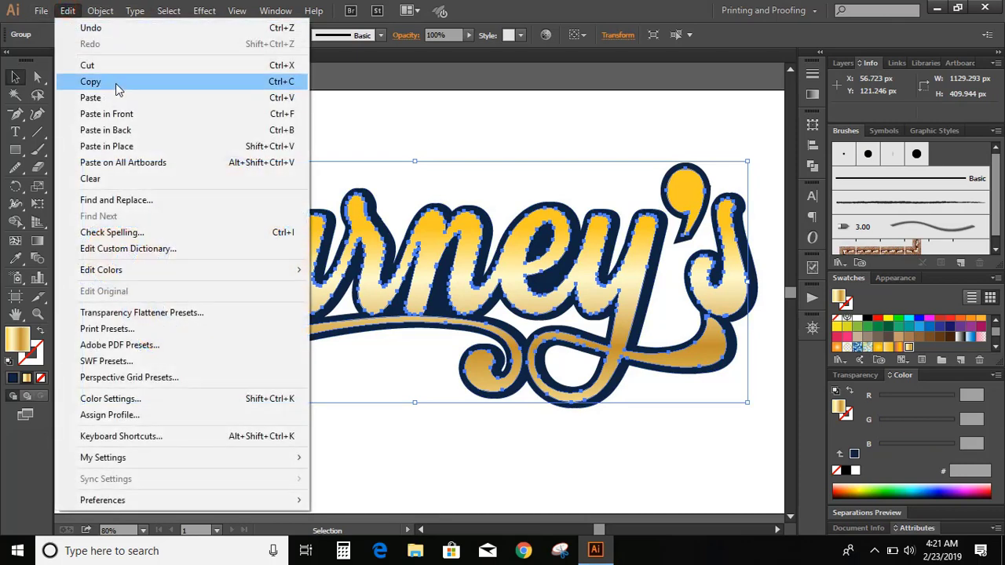
{"action": "left_click", "coordinate": [116, 81]}
{"action": "left_click", "coordinate": [66, 10]}
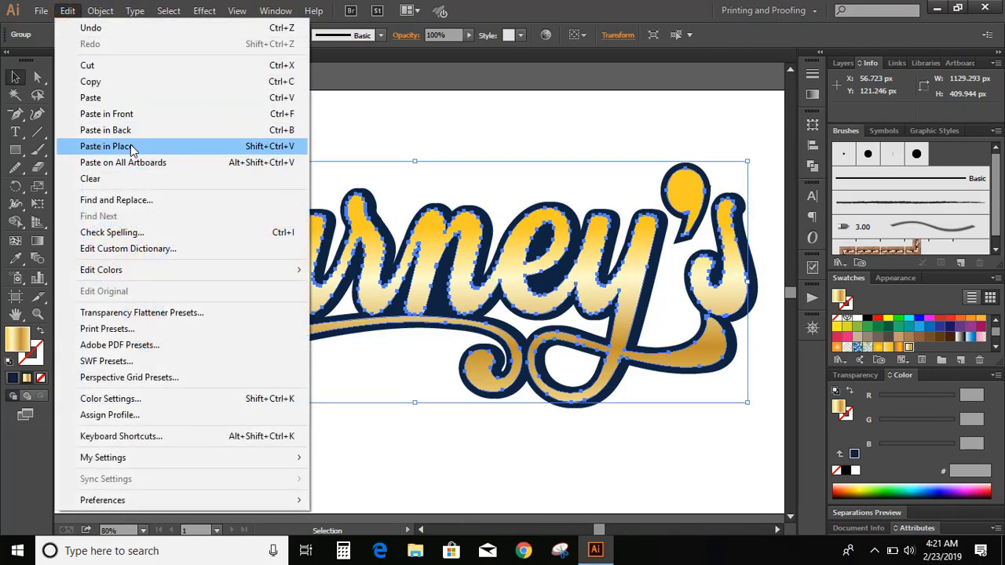
{"action": "left_click", "coordinate": [128, 146]}
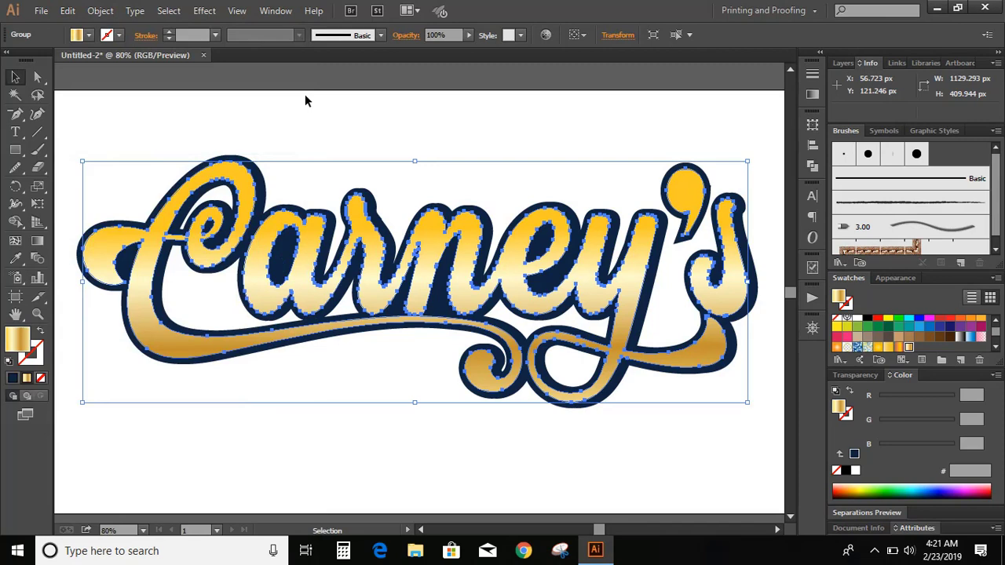
- Fill the pasted lettering copy with dark green (006837) and nudge it 6 px right and 1 px down
{"action": "left_click", "coordinate": [887, 327]}
{"action": "key", "text": "Right"}
{"action": "key", "text": "Right"}
{"action": "key", "text": "Right"}
{"action": "key", "text": "Right"}
{"action": "key", "text": "Right"}
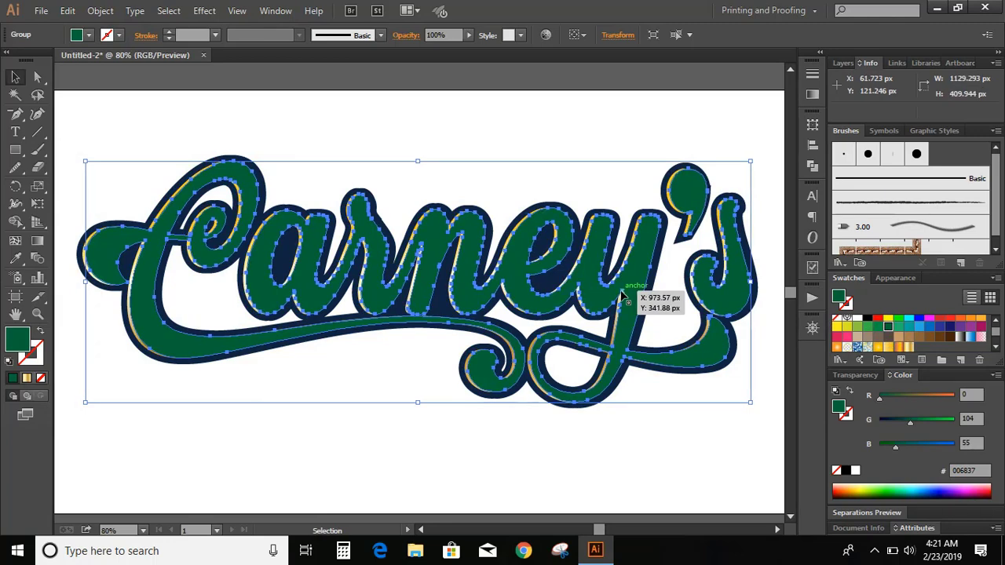
{"action": "key", "text": "Right"}
{"action": "key", "text": "Down"}
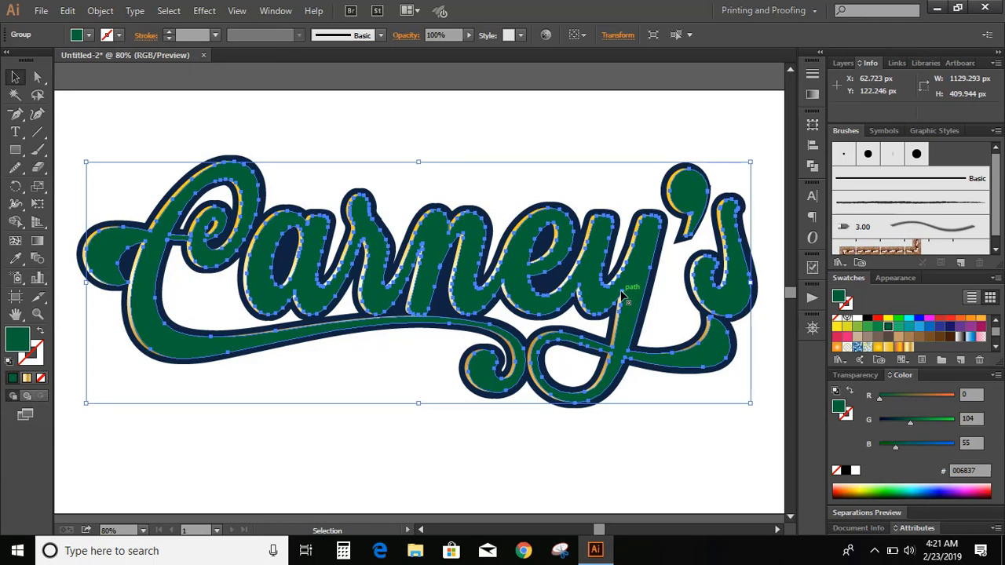
{"action": "left_click", "coordinate": [473, 134]}
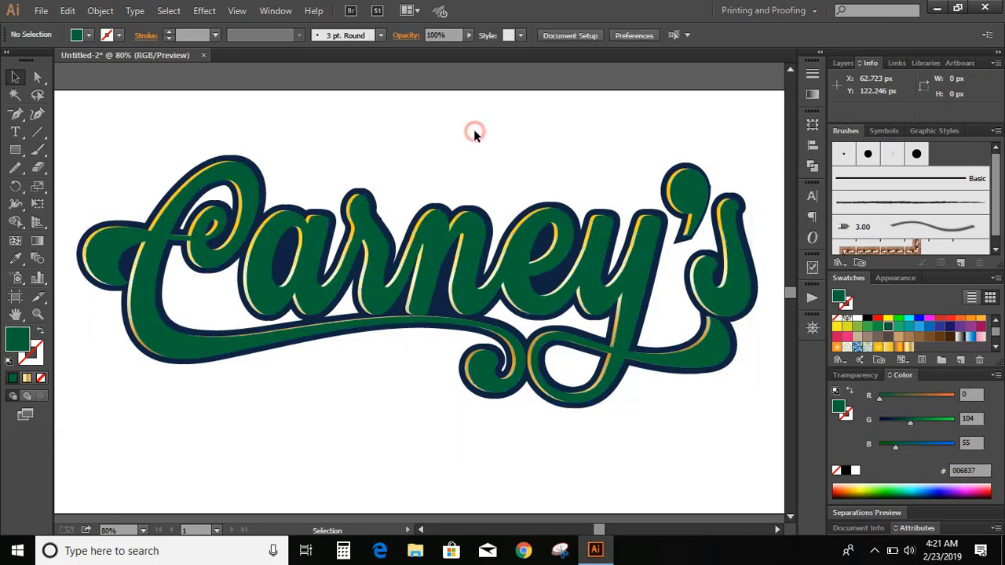
- Select both lettering layers and fill their overlapping areas with bright green (00FF00) using the Shape Builder tool, including the apostrophe and s
{"action": "left_click", "coordinate": [238, 200]}
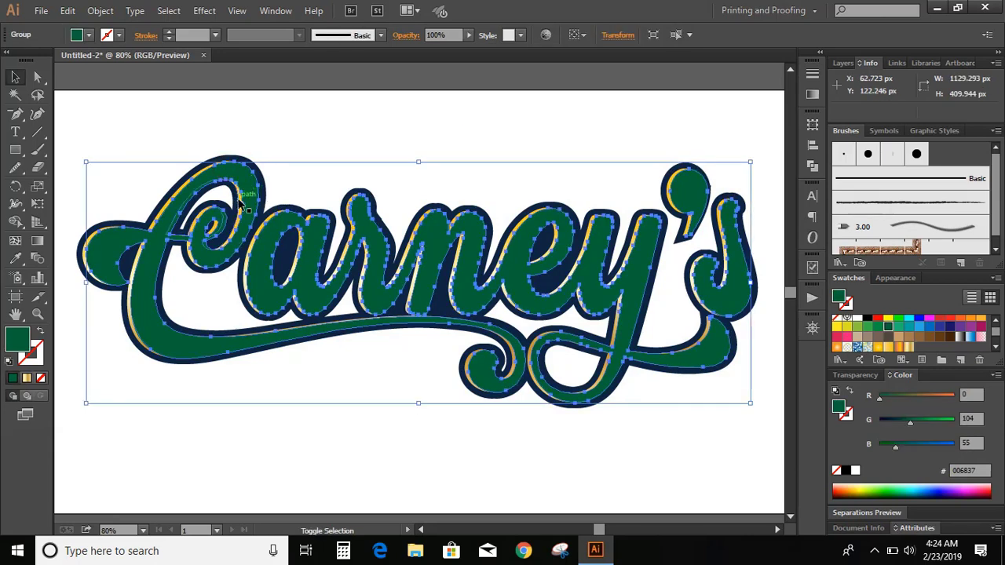
{"action": "left_click", "coordinate": [238, 200], "text": "shift"}
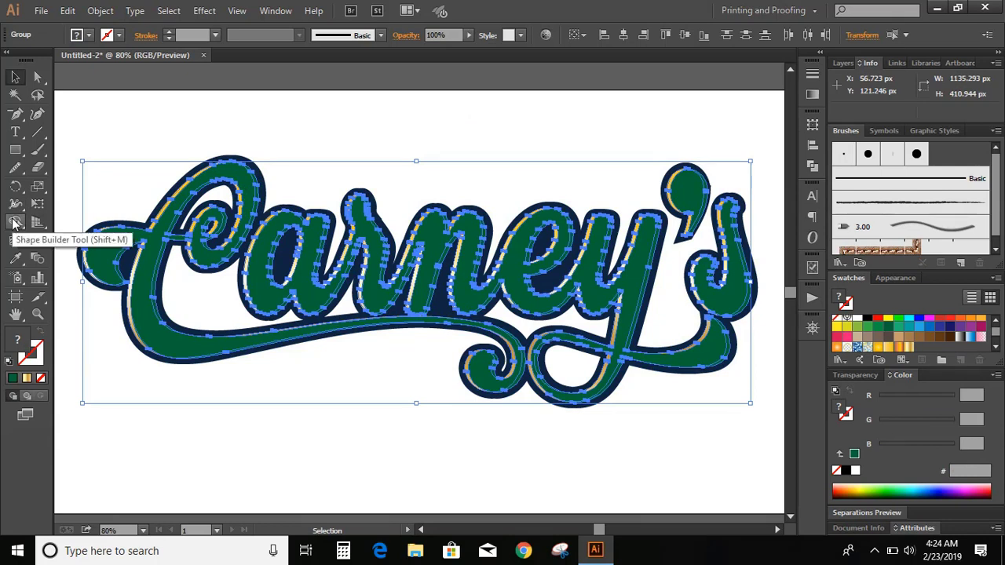
{"action": "left_click", "coordinate": [14, 223]}
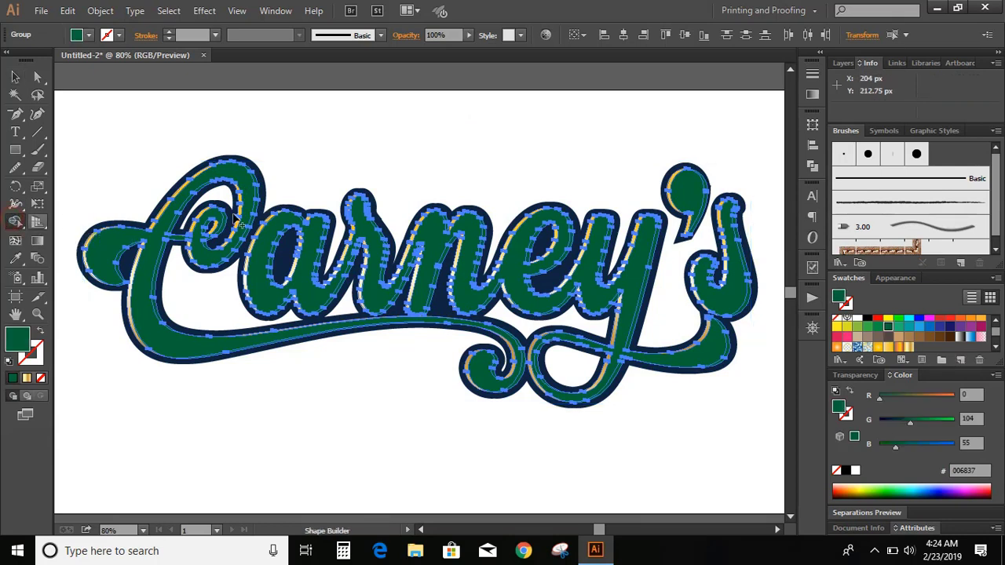
{"action": "left_click", "coordinate": [244, 184]}
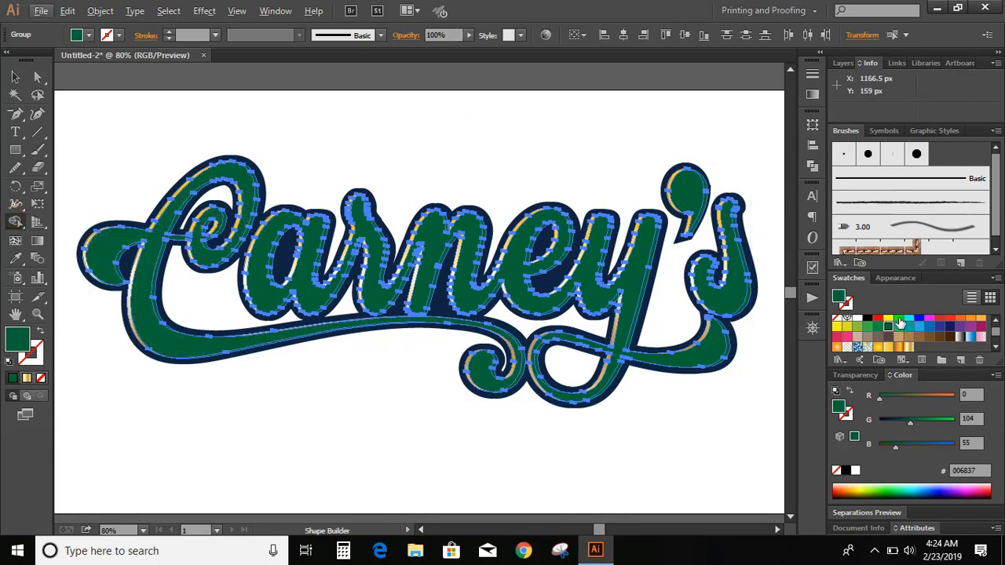
{"action": "left_click", "coordinate": [899, 320]}
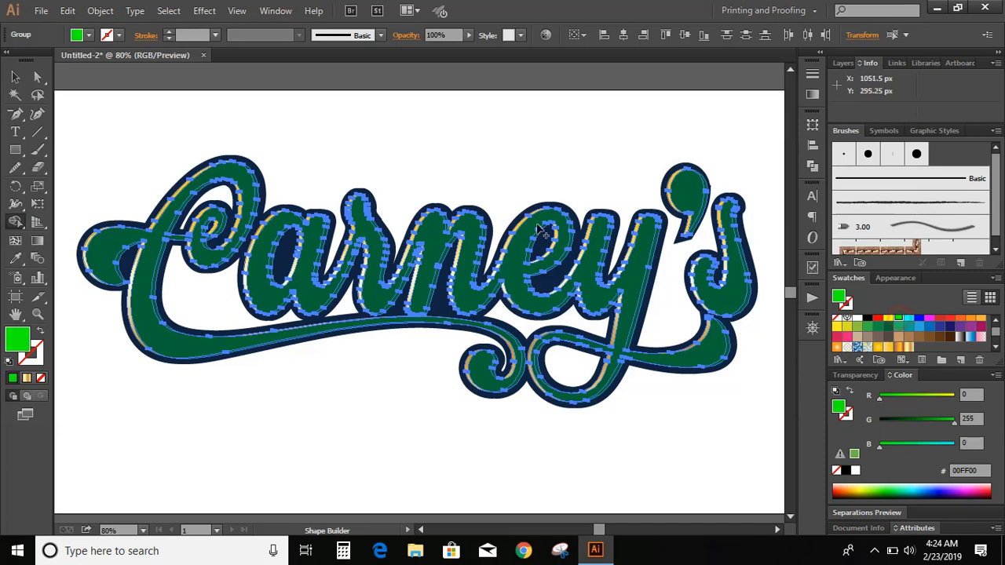
{"action": "left_click", "coordinate": [250, 190]}
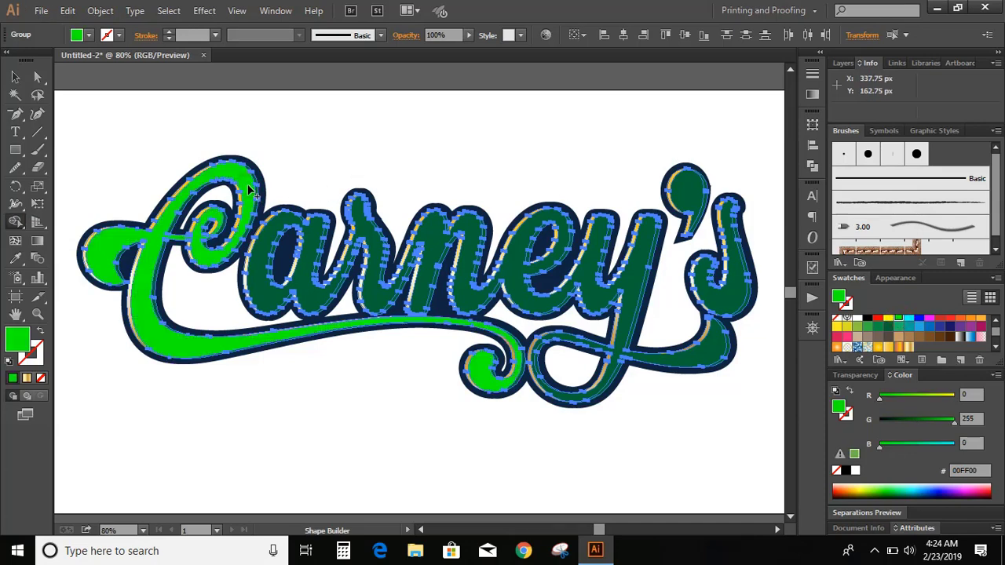
{"action": "left_click", "coordinate": [253, 271]}
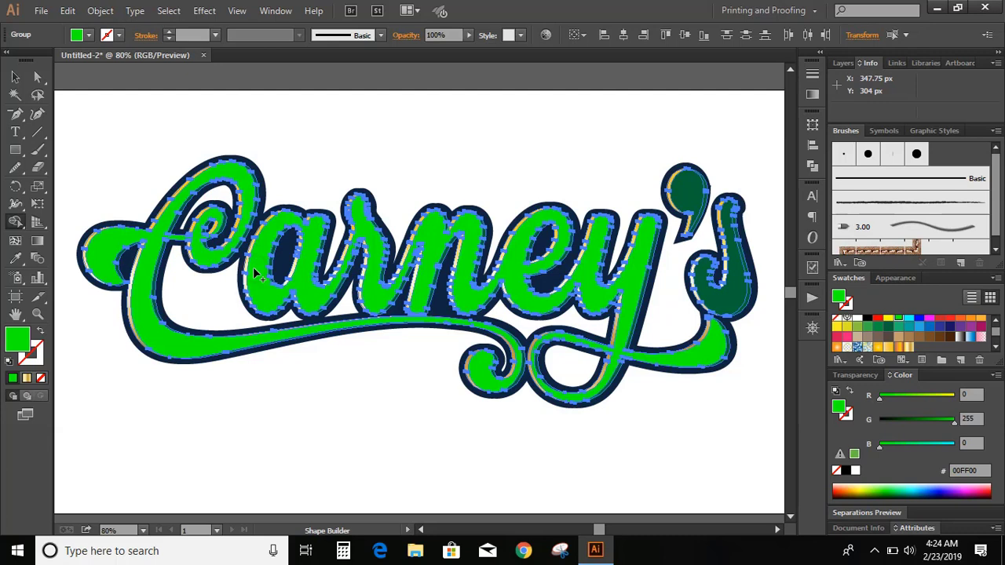
{"action": "left_click", "coordinate": [729, 297]}
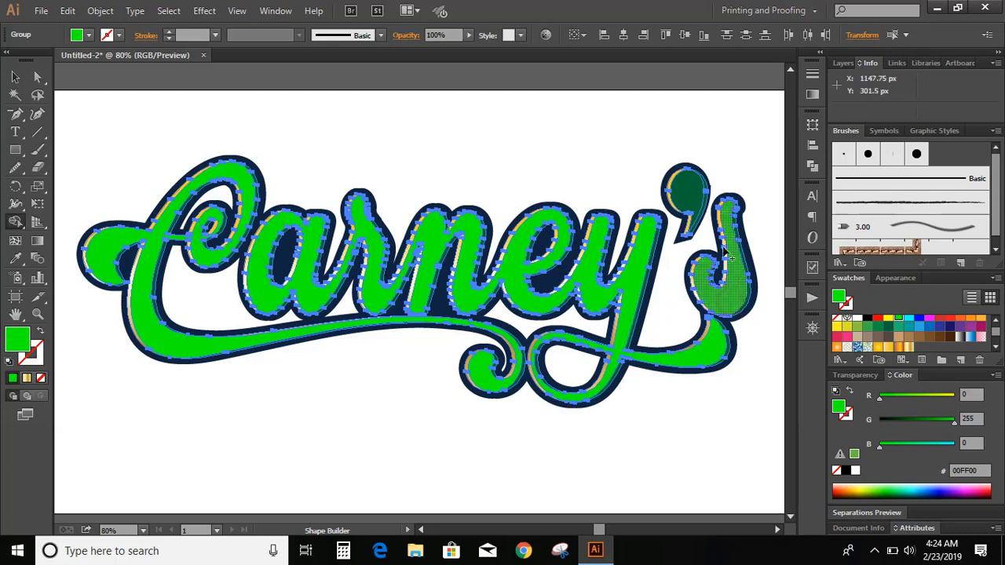
{"action": "left_click", "coordinate": [683, 192]}
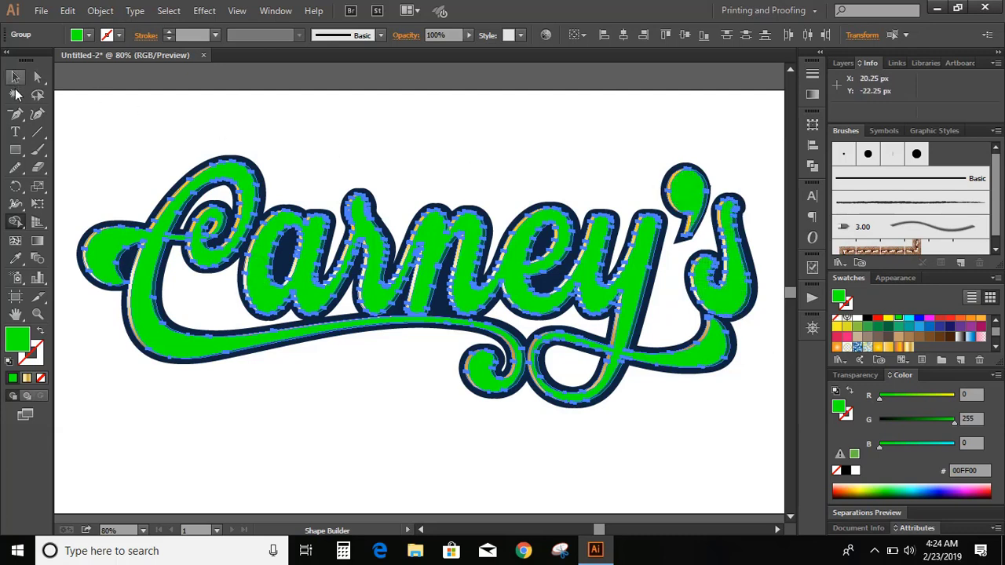
{"action": "left_click", "coordinate": [15, 77]}
{"action": "left_click", "coordinate": [116, 114]}
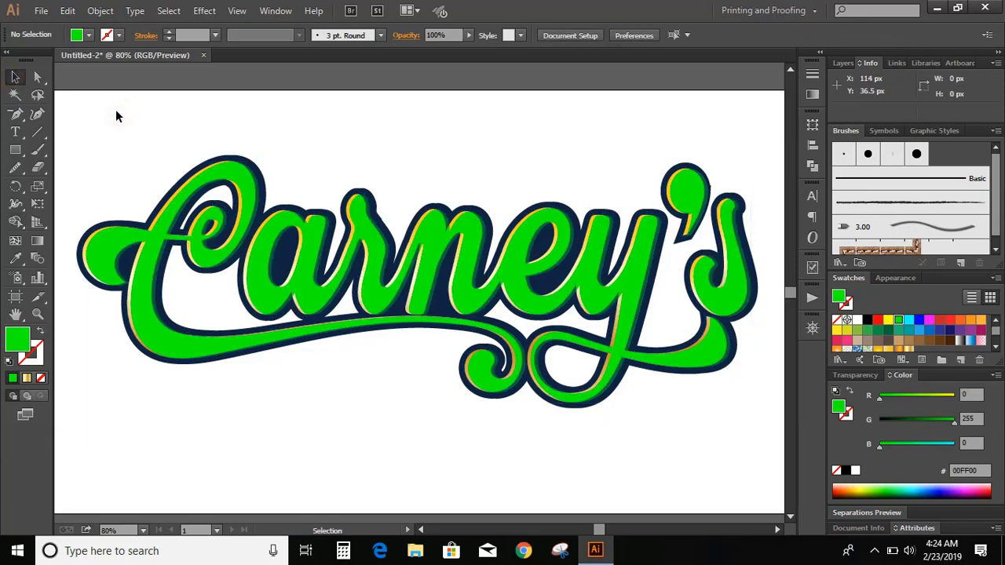
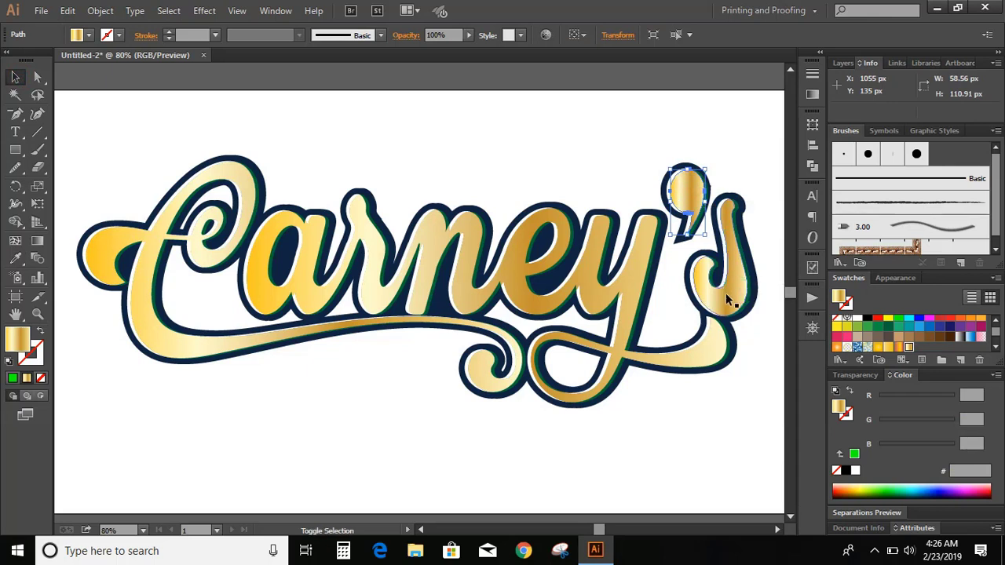
- Add the remaining gold letter faces, including the C, to the selection and unite them with Pathfinder
{"action": "left_click", "coordinate": [640, 275], "text": "shift"}
{"action": "left_click", "coordinate": [228, 188], "text": "shift"}
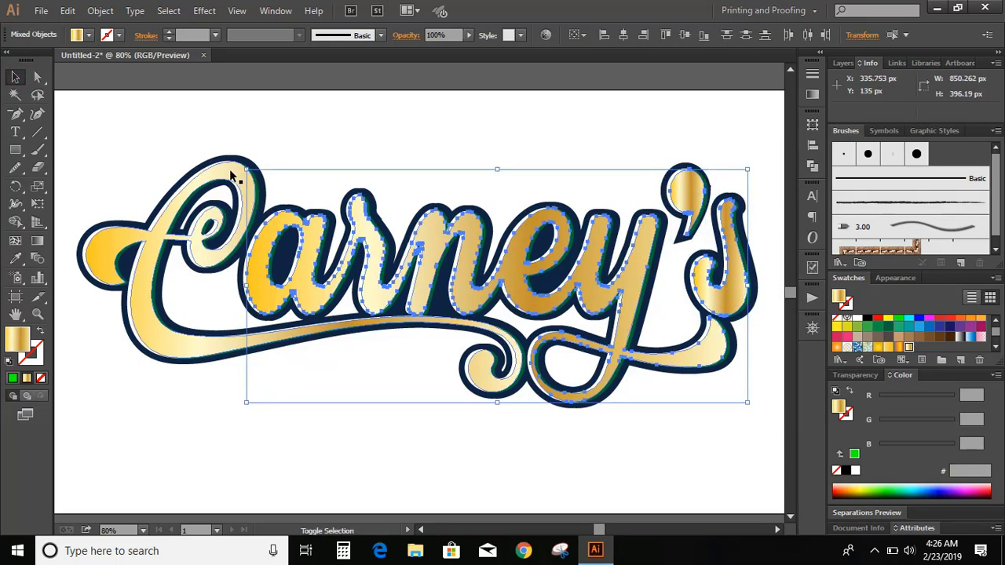
{"action": "left_click", "coordinate": [812, 165]}
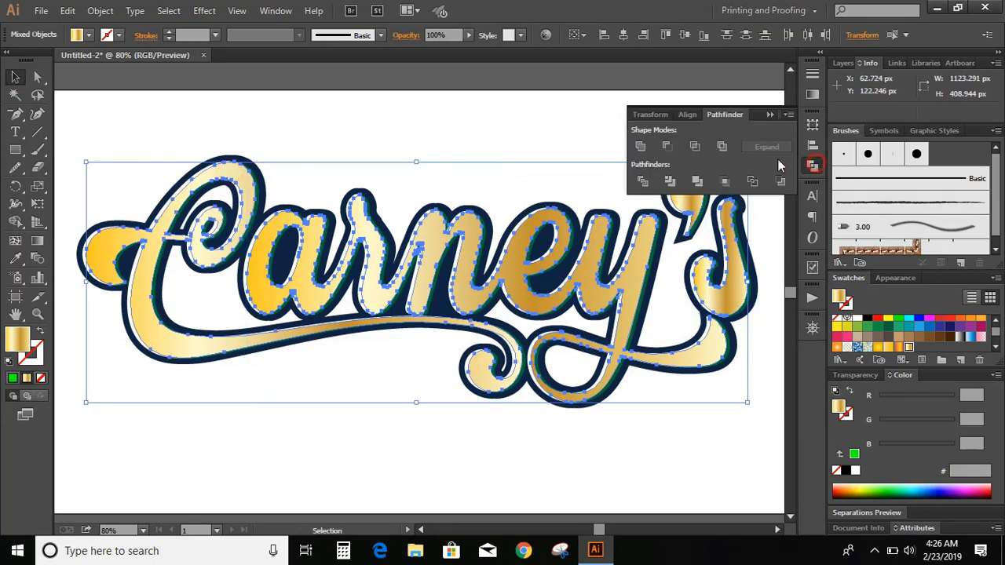
{"action": "left_click", "coordinate": [642, 147]}
{"action": "left_click", "coordinate": [769, 116]}
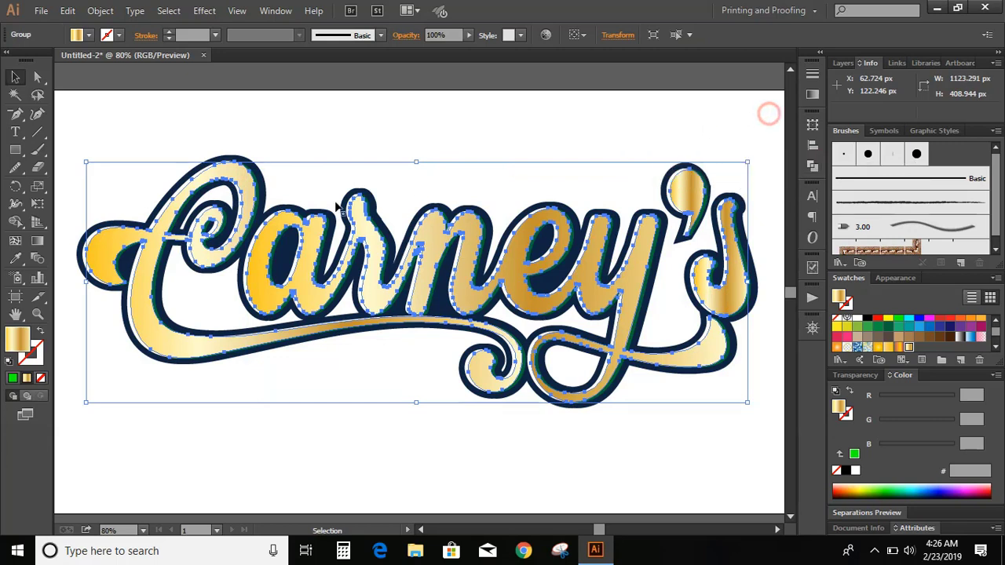
- Run the gold gradient vertically down across the united letter faces with the Gradient tool, then deselect them
{"action": "left_click", "coordinate": [37, 241]}
{"action": "left_click_drag", "start_coordinate": [492, 206], "coordinate": [472, 354]}
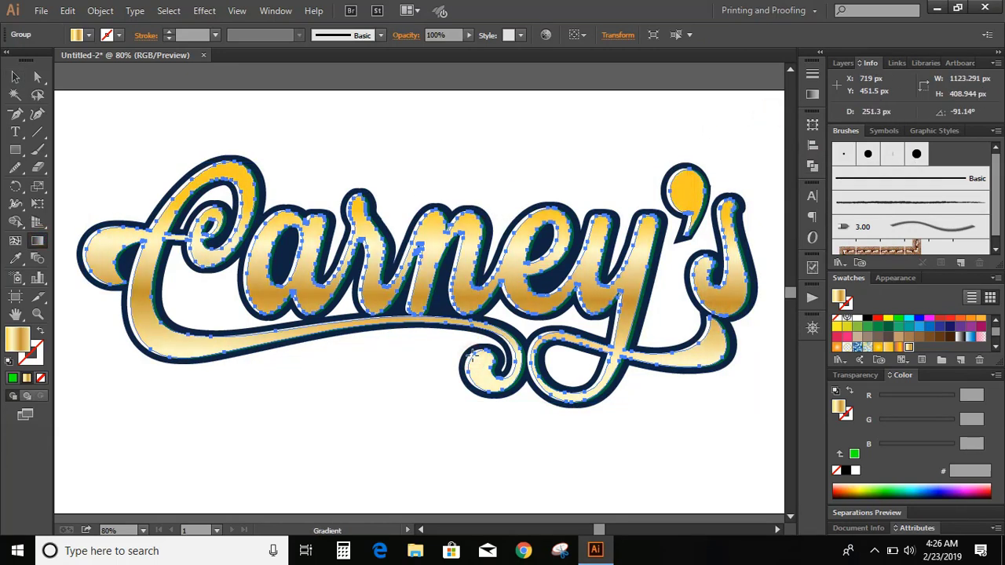
{"action": "key", "text": "v"}
{"action": "key", "text": "ctrl+shift+a"}
- Recolor the dark green shadow edge of the C and its swash to orange FFA10A, then deselect it
{"action": "left_click", "coordinate": [261, 186]}
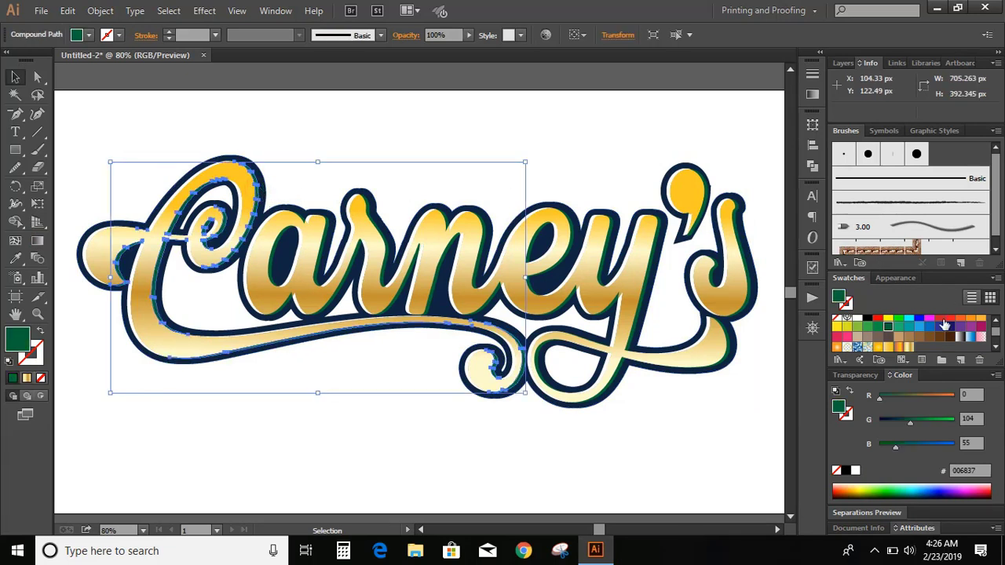
{"action": "left_click", "coordinate": [970, 322]}
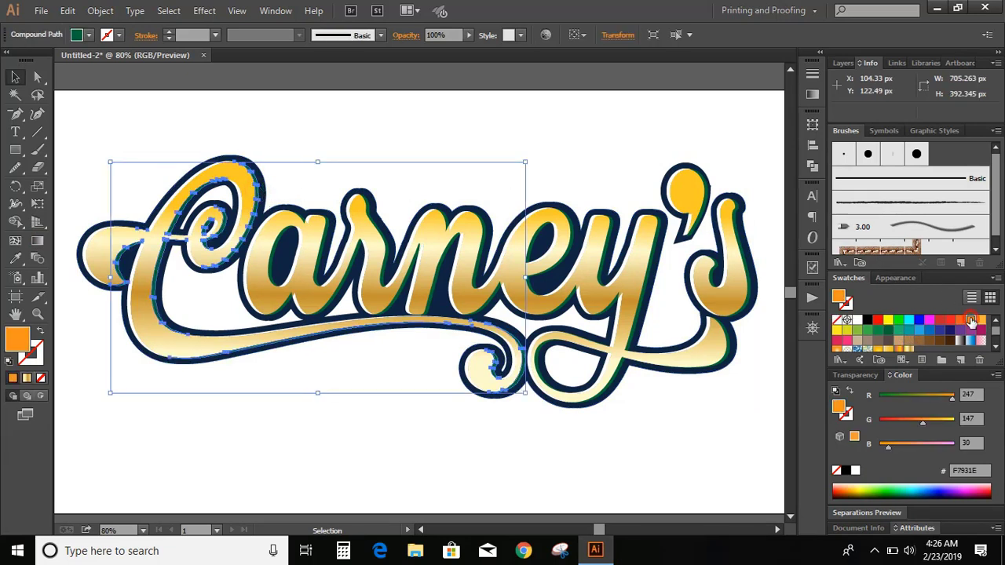
{"action": "left_click_drag", "start_coordinate": [922, 423], "coordinate": [932, 423]}
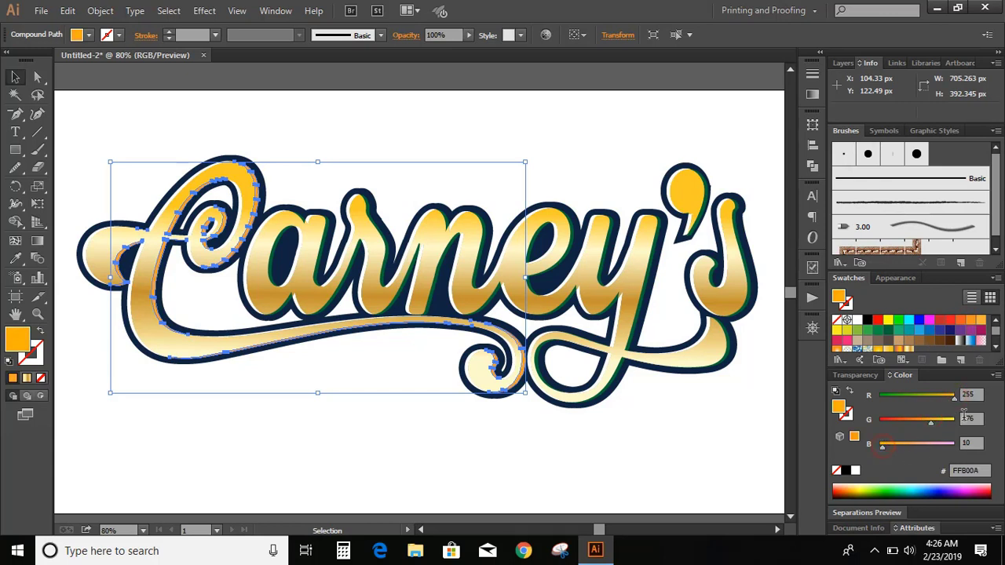
{"action": "left_click_drag", "start_coordinate": [933, 422], "coordinate": [926, 422]}
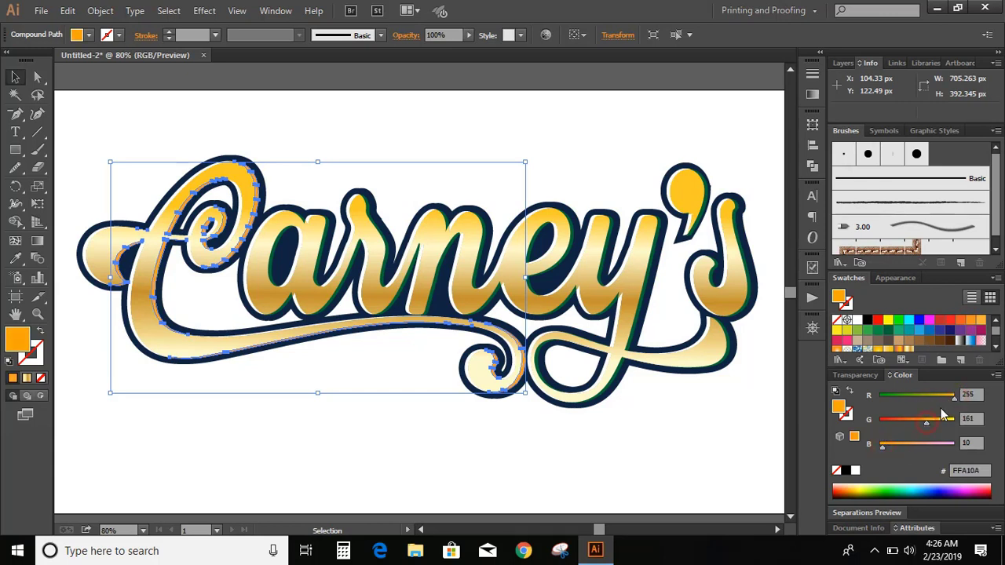
{"action": "left_click", "coordinate": [353, 137]}
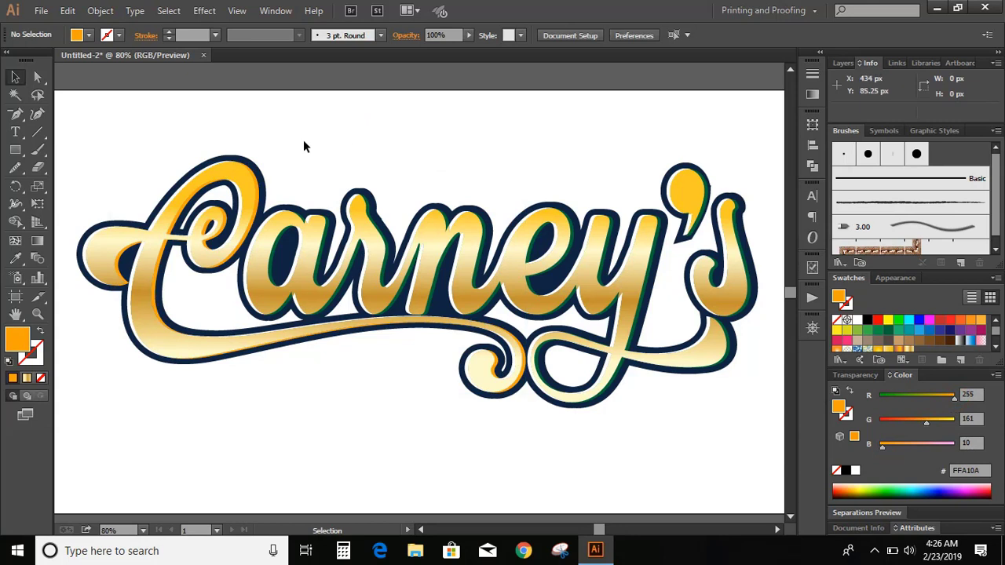
- Match the green shadow edges of the remaining letters to the C's orange edge with the Eyedropper, then deselect
{"action": "left_click", "coordinate": [323, 251]}
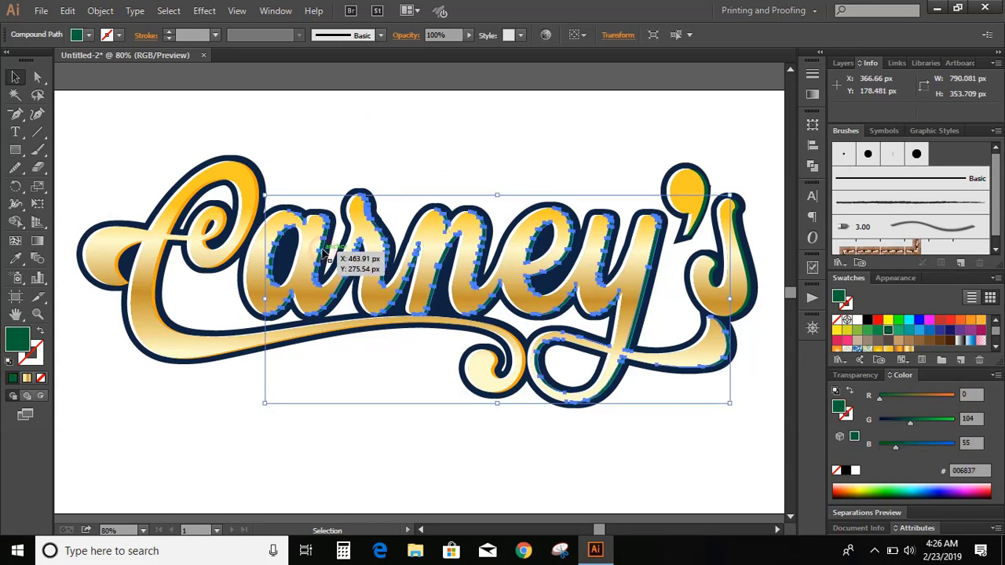
{"action": "left_click", "coordinate": [15, 260]}
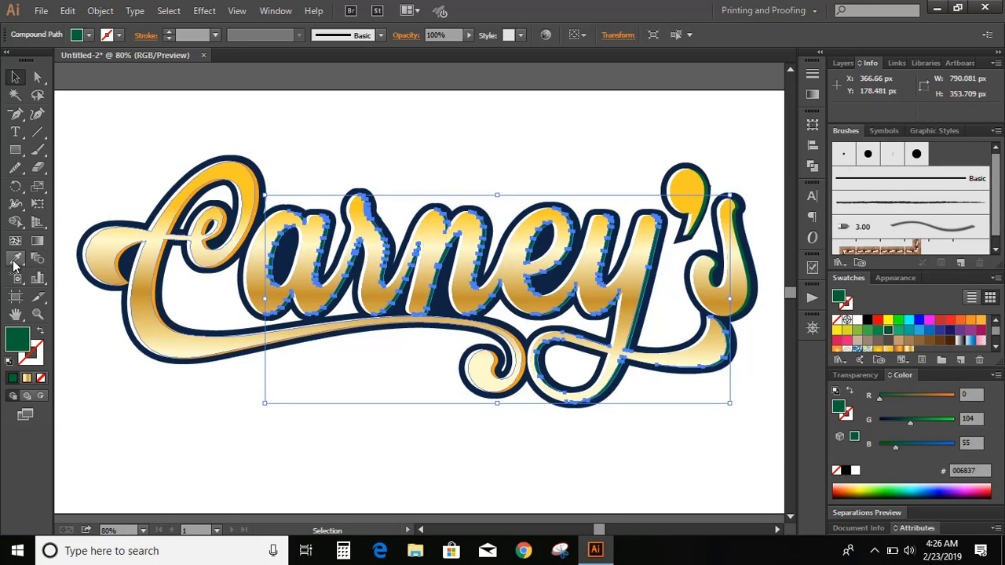
{"action": "left_click", "coordinate": [166, 246]}
{"action": "left_click", "coordinate": [166, 249], "text": "shift"}
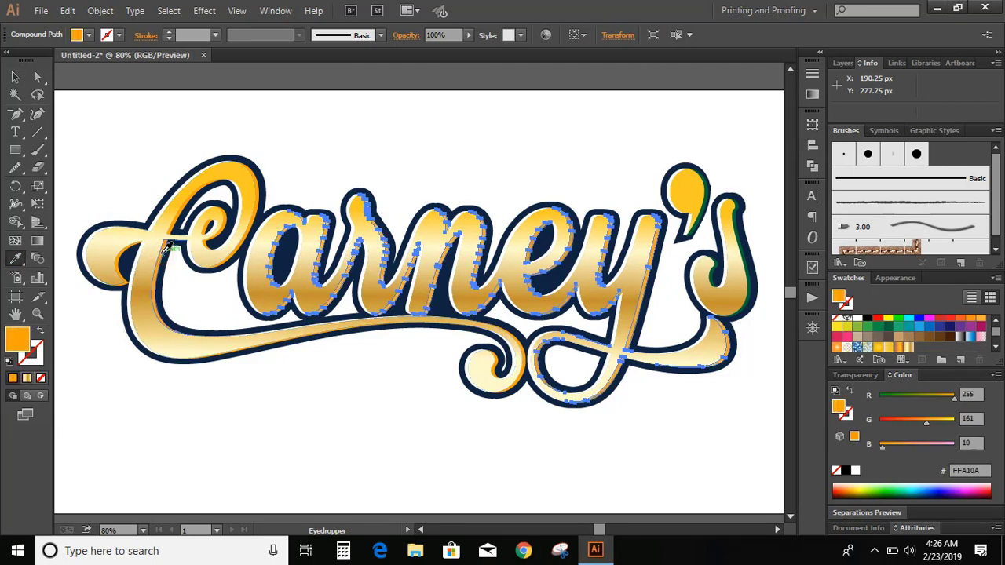
{"action": "left_click", "coordinate": [15, 77]}
{"action": "left_click", "coordinate": [113, 138]}
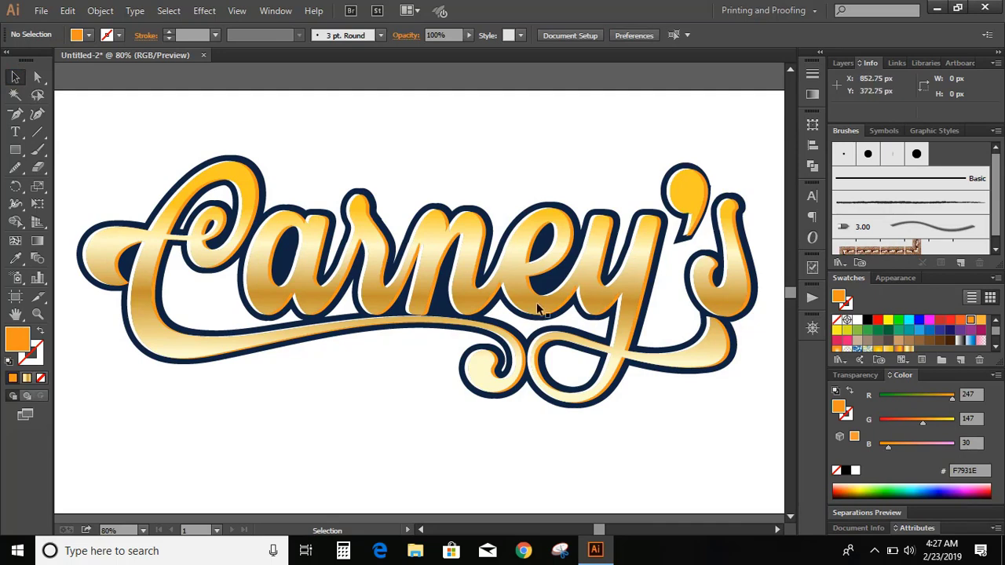
- Change the offset outline behind the lettering to a bluer navy, 10155B
{"action": "left_click", "coordinate": [554, 285]}
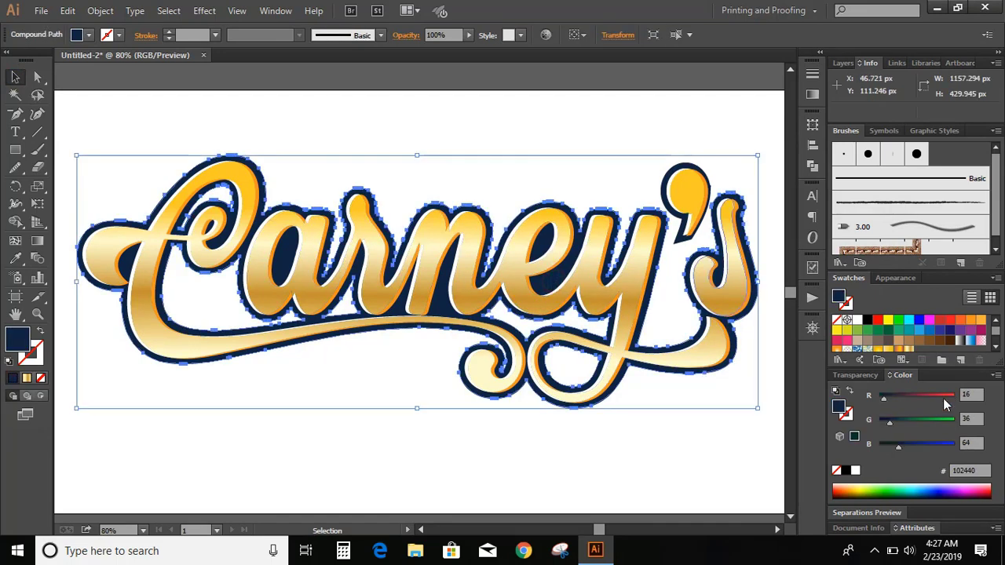
{"action": "left_click", "coordinate": [908, 444]}
{"action": "left_click_drag", "start_coordinate": [895, 420], "coordinate": [885, 420]}
- Group the entire lettering artwork, including its outline, faces and edges, then deselect it
{"action": "left_click_drag", "start_coordinate": [88, 103], "coordinate": [763, 460]}
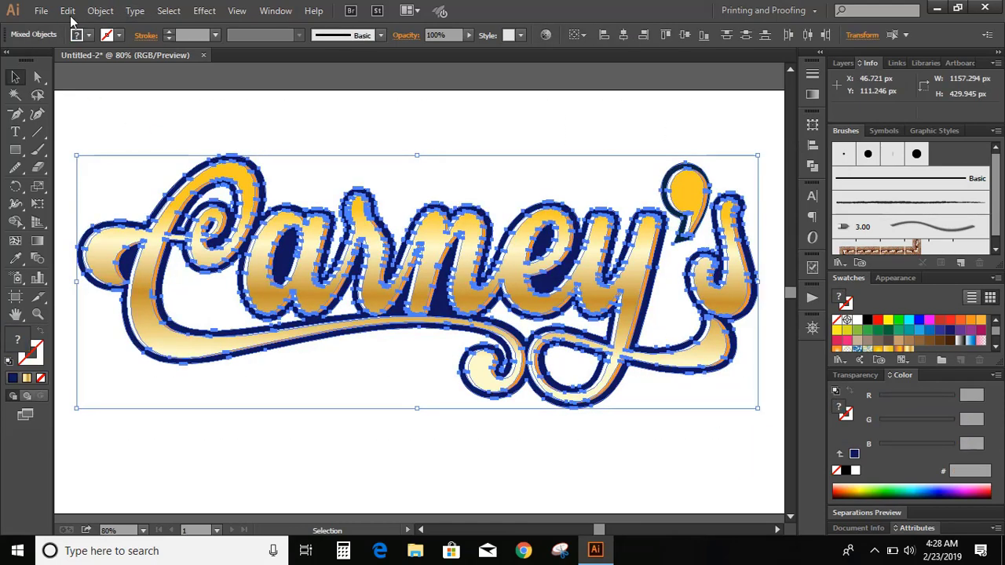
{"action": "left_click", "coordinate": [95, 10]}
{"action": "left_click", "coordinate": [130, 66]}
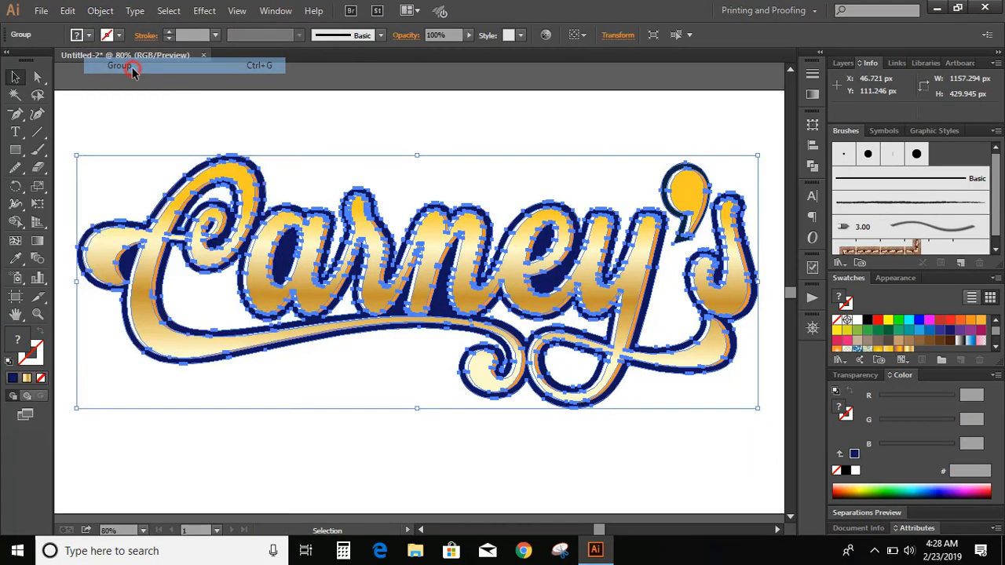
{"action": "left_click", "coordinate": [485, 138]}
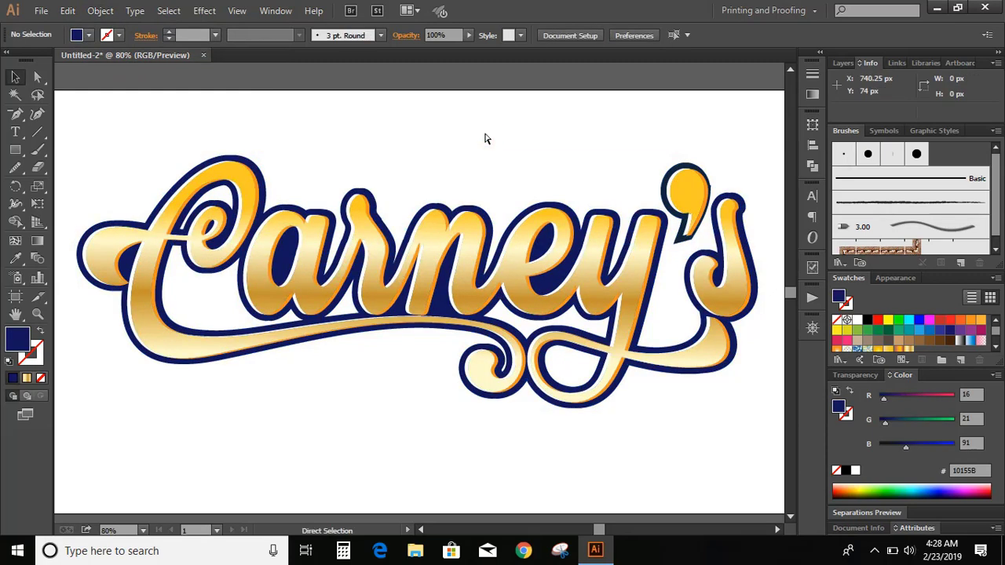
- Draw a navy-filled circle about 530 px in diameter centred over the lettering with the Ellipse tool
{"action": "key", "text": "ctrl+minus"}
{"action": "left_click_drag", "start_coordinate": [15, 150], "coordinate": [93, 183]}
{"action": "left_click_drag", "start_coordinate": [388, 262], "coordinate": [521, 355]}
{"action": "left_click", "coordinate": [14, 76]}
{"action": "left_click", "coordinate": [109, 187]}
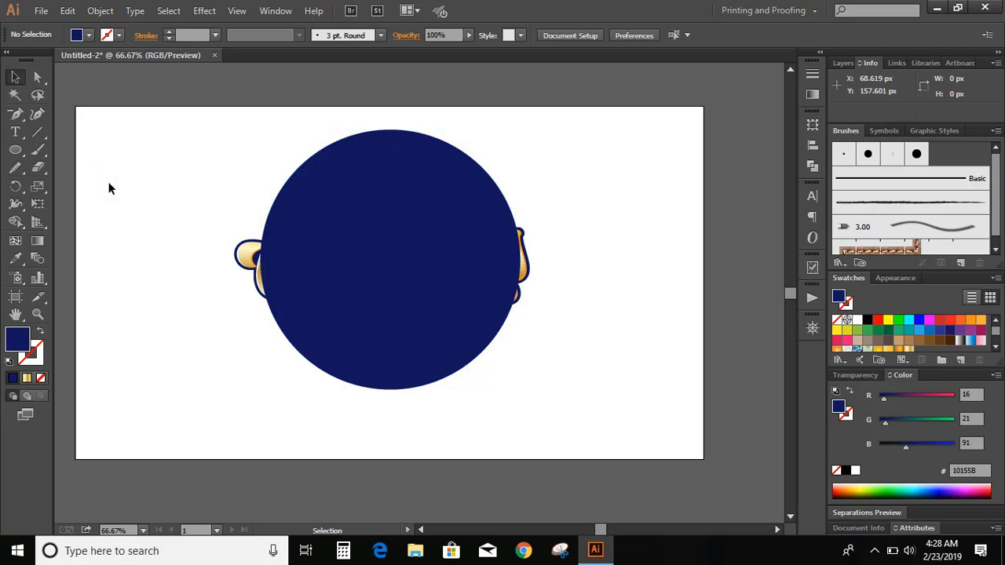
- Remove the circle's fill and give it a navy 10155B stroke instead, then deselect it
{"action": "left_click", "coordinate": [13, 76]}
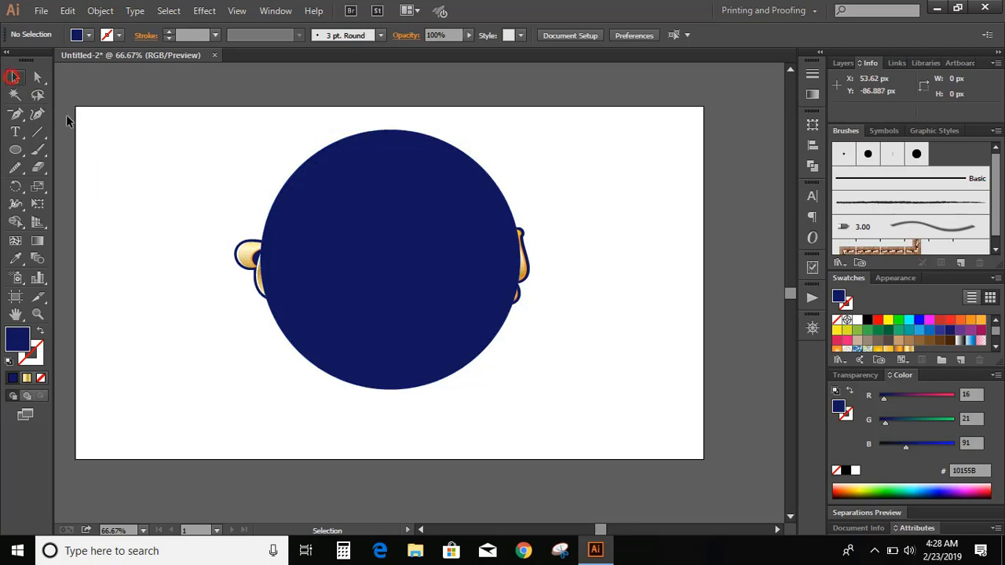
{"action": "left_click", "coordinate": [159, 233]}
{"action": "left_click", "coordinate": [352, 236]}
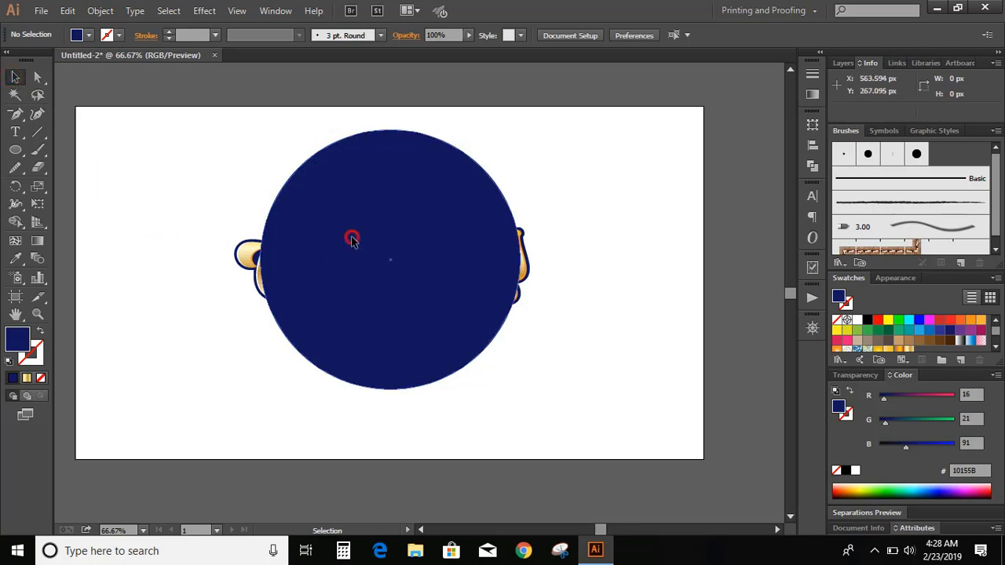
{"action": "left_click", "coordinate": [42, 377]}
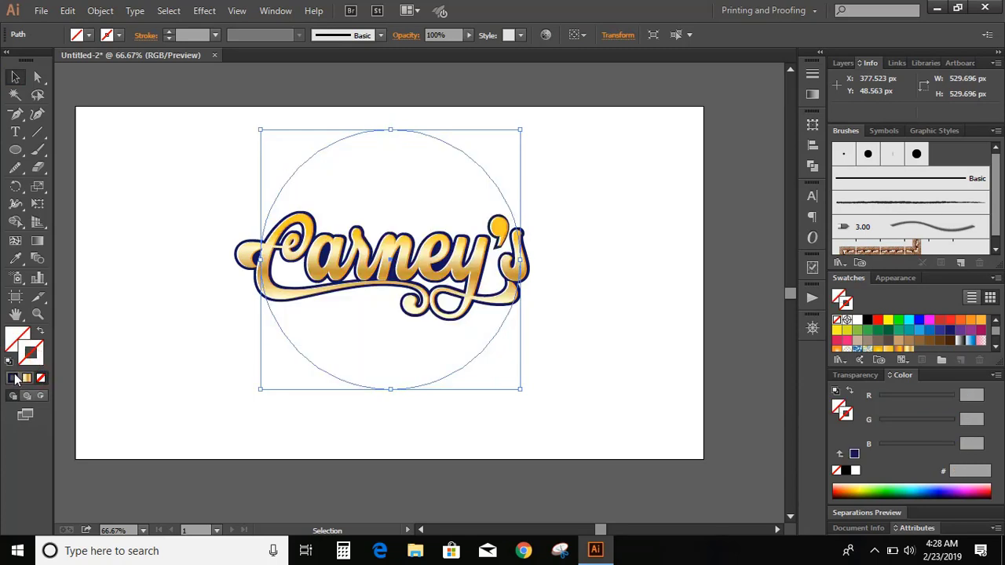
{"action": "left_click", "coordinate": [15, 379]}
{"action": "left_click", "coordinate": [172, 232]}
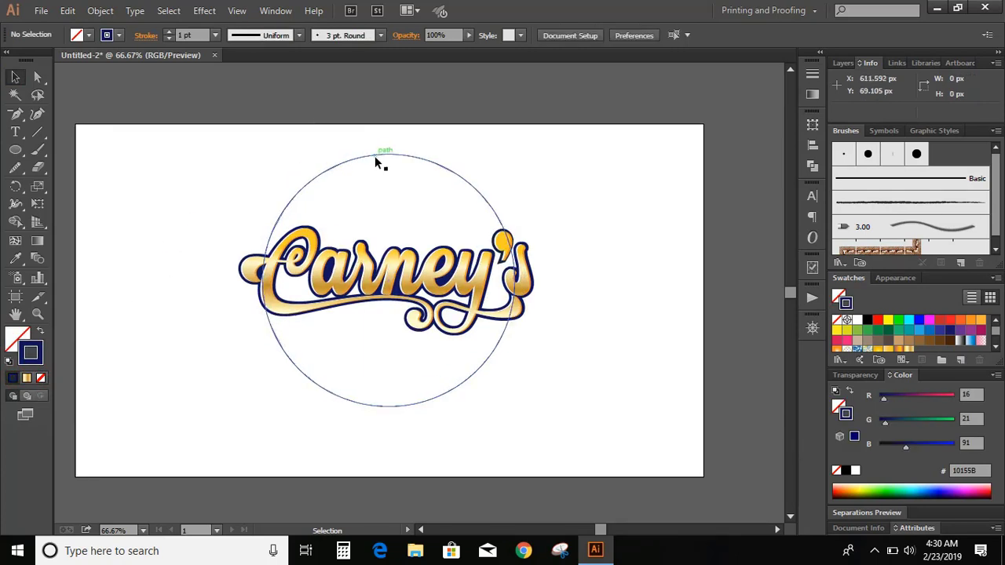
- Duplicate the circle in place and scale the copy about its centre to about 366 px in diameter
{"action": "left_click", "coordinate": [375, 157]}
{"action": "left_click", "coordinate": [68, 10]}
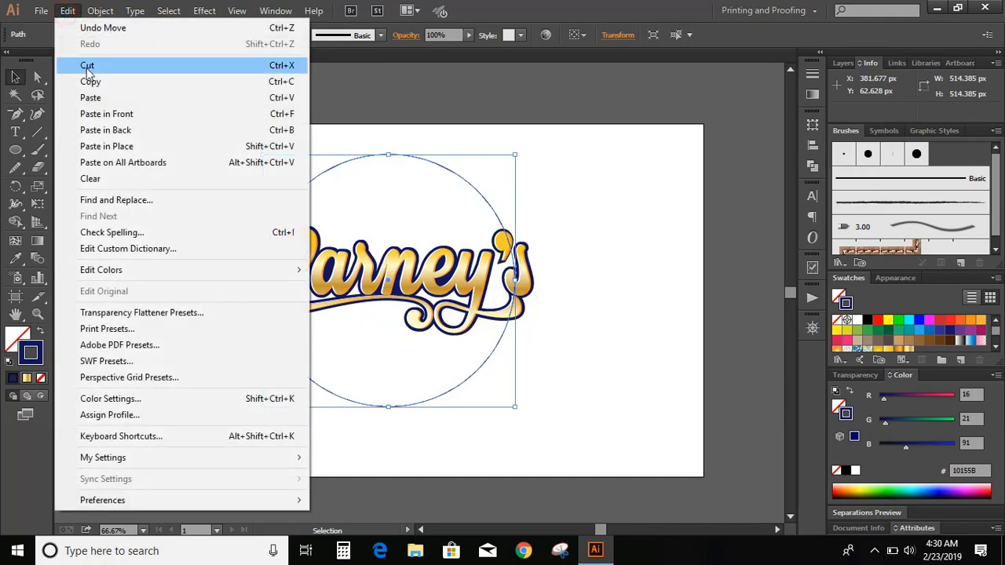
{"action": "left_click", "coordinate": [91, 79]}
{"action": "left_click", "coordinate": [67, 10]}
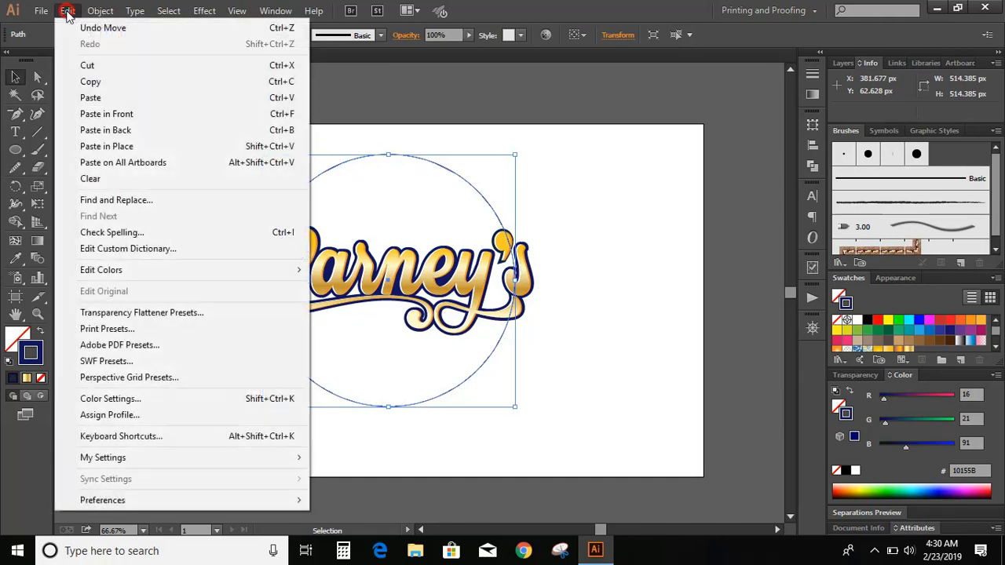
{"action": "left_click", "coordinate": [104, 146]}
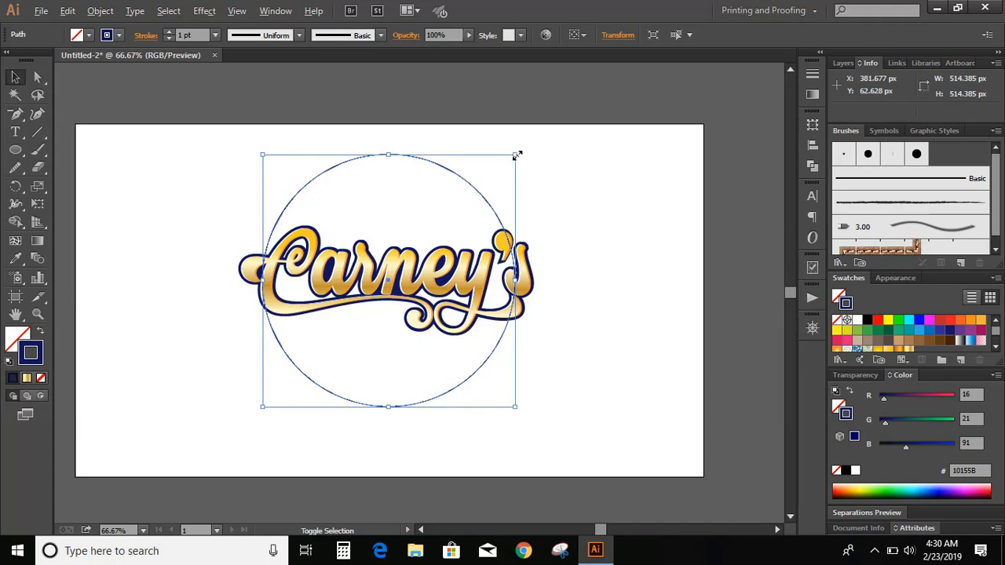
{"action": "left_click_drag", "start_coordinate": [517, 155], "coordinate": [503, 189]}
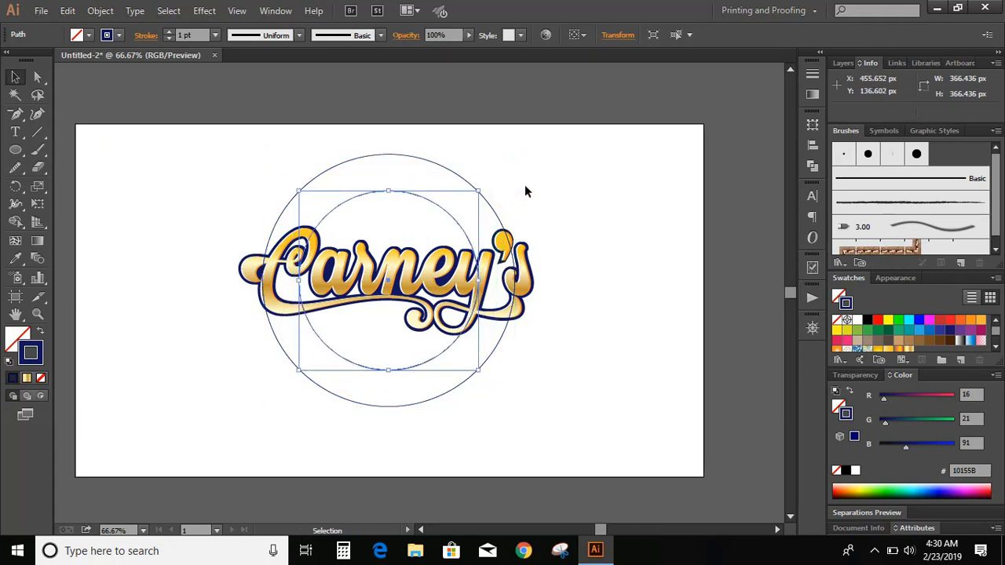
{"action": "left_click", "coordinate": [525, 184]}
- Duplicate the outer circle in place and scale the copy about its centre to about 483 px, then deselect it
{"action": "left_click", "coordinate": [351, 156]}
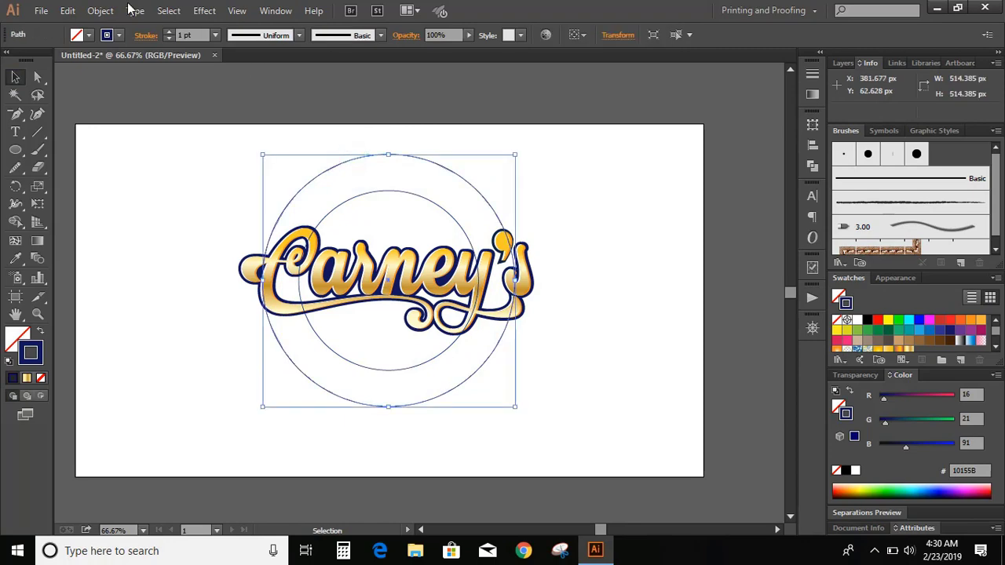
{"action": "left_click", "coordinate": [68, 10]}
{"action": "left_click", "coordinate": [88, 66]}
{"action": "left_click", "coordinate": [68, 10]}
{"action": "left_click", "coordinate": [122, 147]}
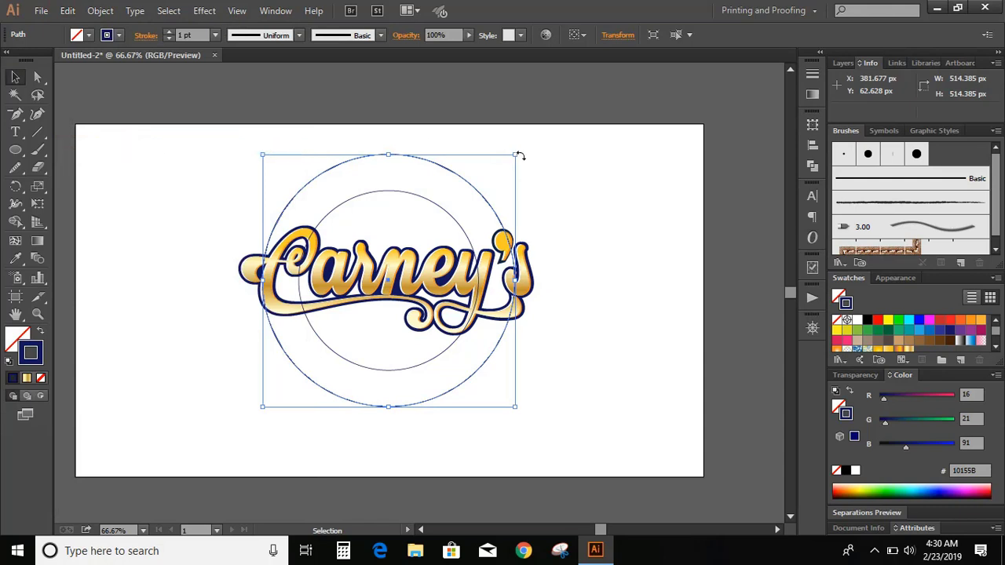
{"action": "left_click_drag", "start_coordinate": [514, 155], "coordinate": [508, 163]}
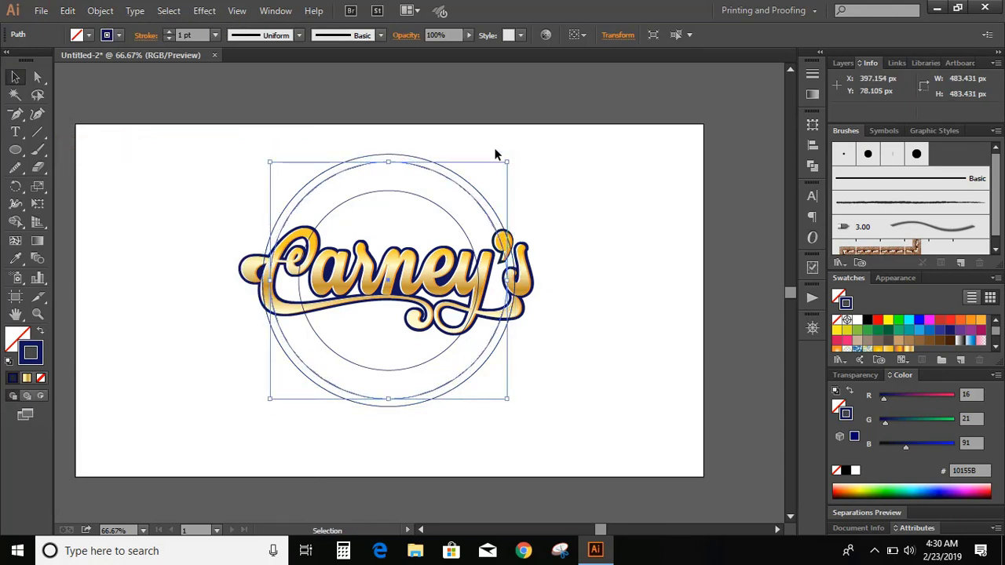
{"action": "left_click", "coordinate": [499, 124]}
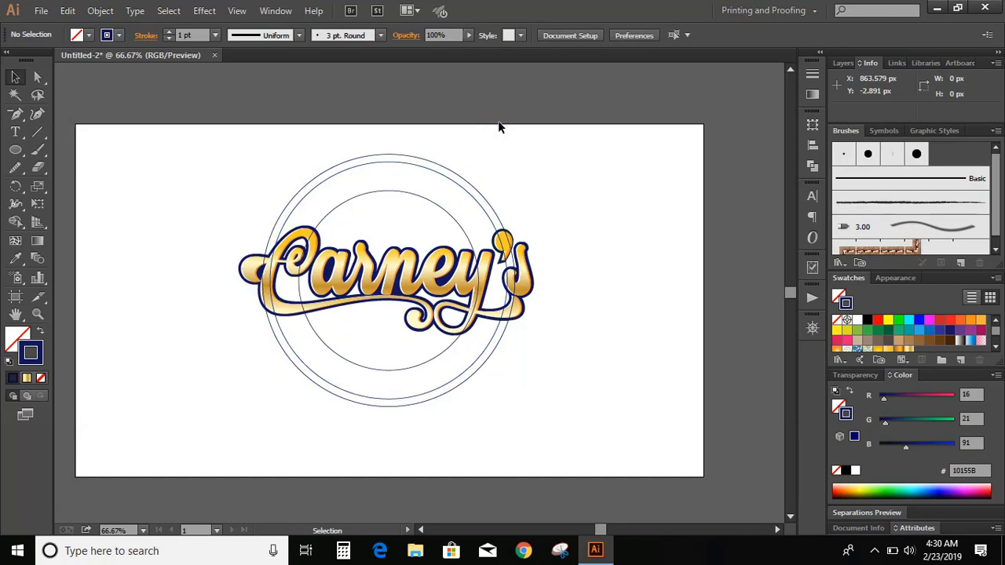
- Duplicate the innermost circle in place and enlarge the copy slightly about its centre to form a thin inner ring
{"action": "left_click", "coordinate": [416, 191]}
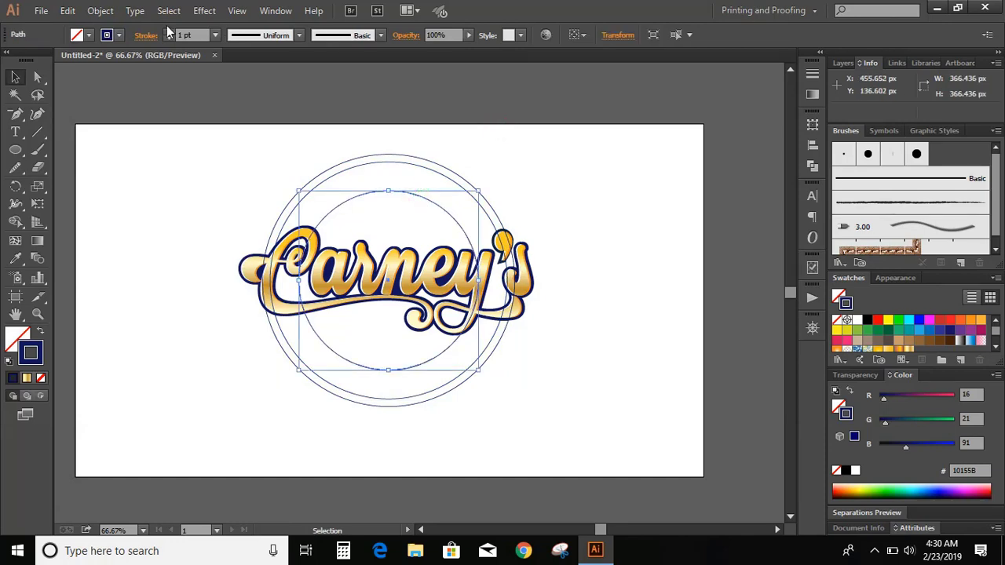
{"action": "left_click", "coordinate": [67, 10]}
{"action": "left_click", "coordinate": [91, 81]}
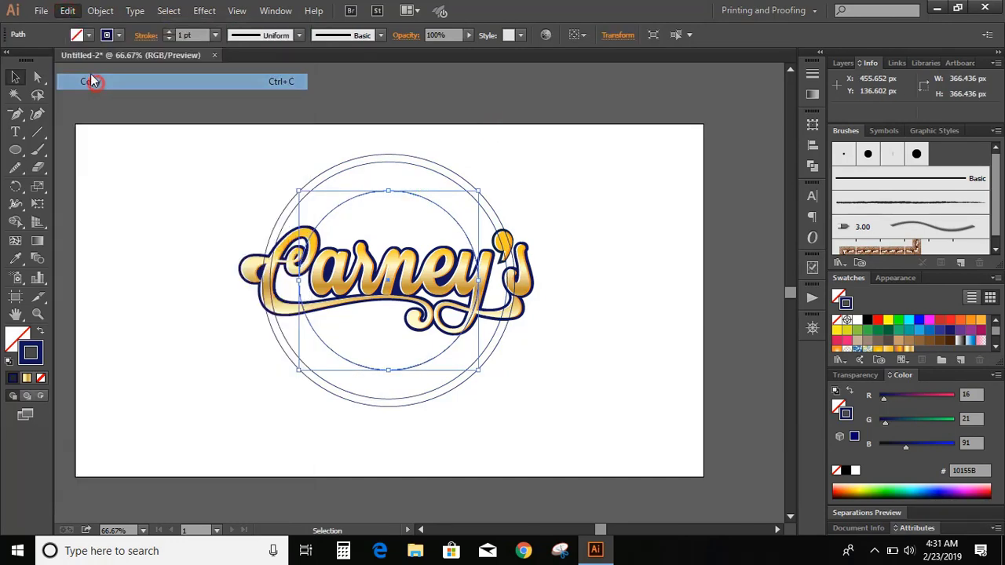
{"action": "left_click", "coordinate": [67, 10]}
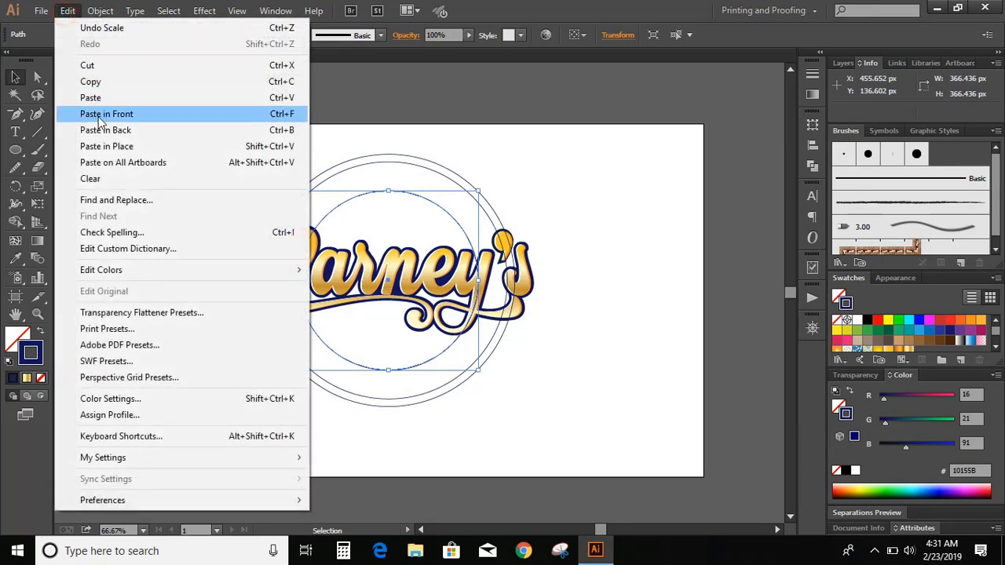
{"action": "left_click", "coordinate": [123, 153]}
{"action": "left_click_drag", "start_coordinate": [482, 190], "coordinate": [488, 180]}
{"action": "left_click", "coordinate": [109, 128]}
- Select the outermost and innermost circles together and set their stroke weight to 10 pt
{"action": "key", "text": "ctrl+1"}
{"action": "left_click", "coordinate": [262, 116]}
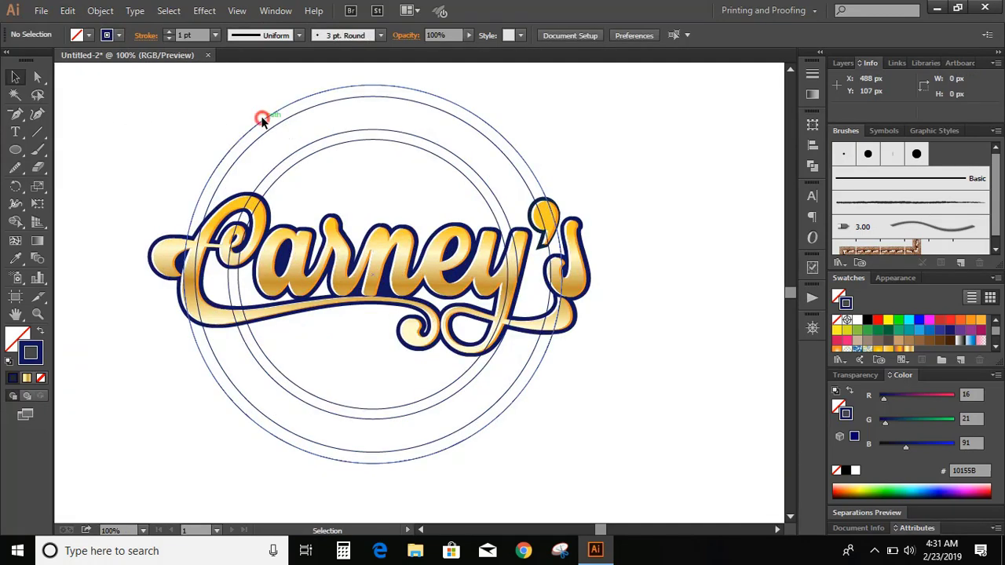
{"action": "left_click", "coordinate": [293, 166], "text": "shift"}
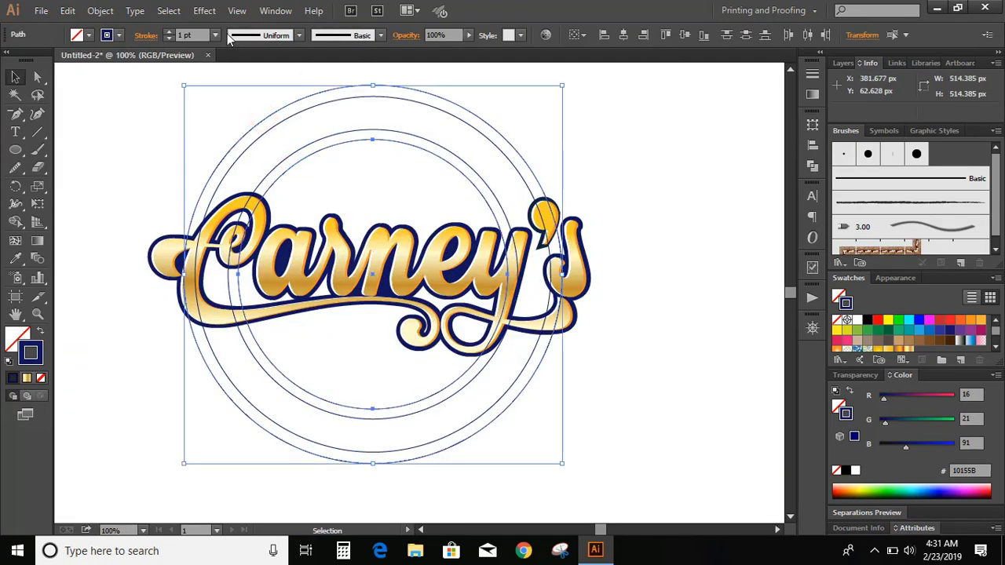
{"action": "left_click", "coordinate": [168, 32]}
{"action": "left_click", "coordinate": [168, 32]}
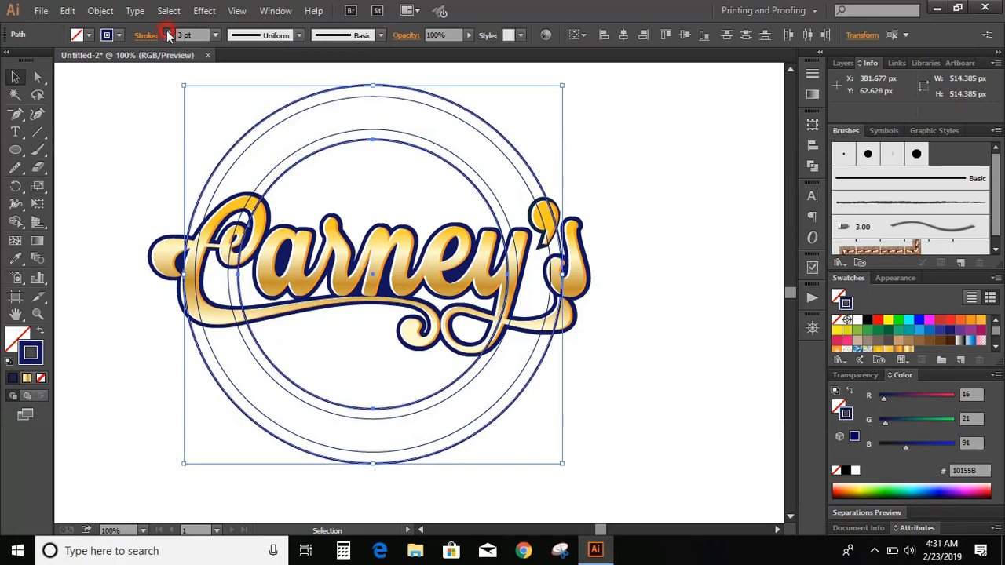
{"action": "left_click", "coordinate": [168, 32]}
{"action": "left_click", "coordinate": [168, 32]}
{"action": "left_click", "coordinate": [168, 33]}
{"action": "left_click", "coordinate": [168, 32]}
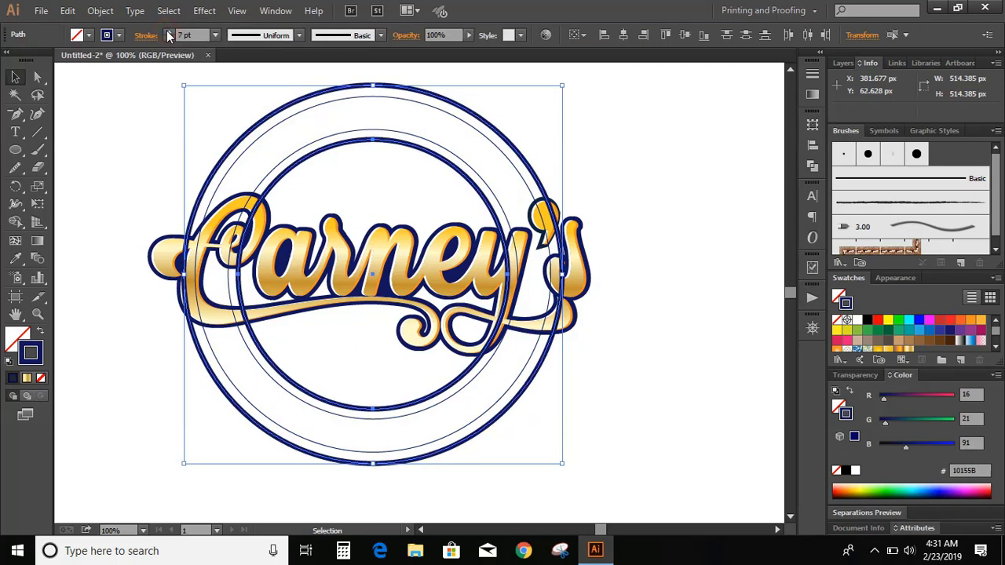
{"action": "left_click", "coordinate": [168, 33]}
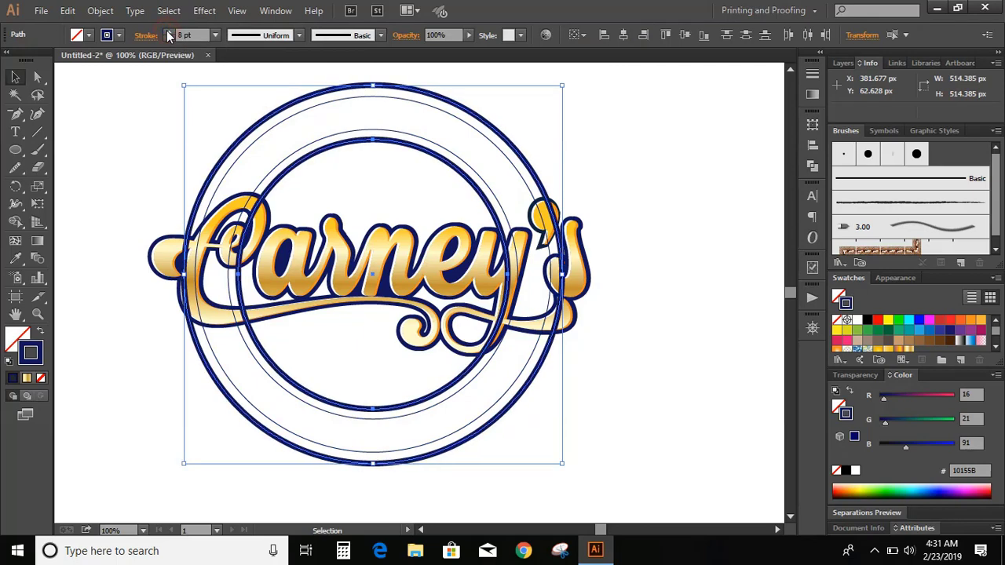
{"action": "left_click", "coordinate": [168, 33]}
{"action": "left_click", "coordinate": [168, 32]}
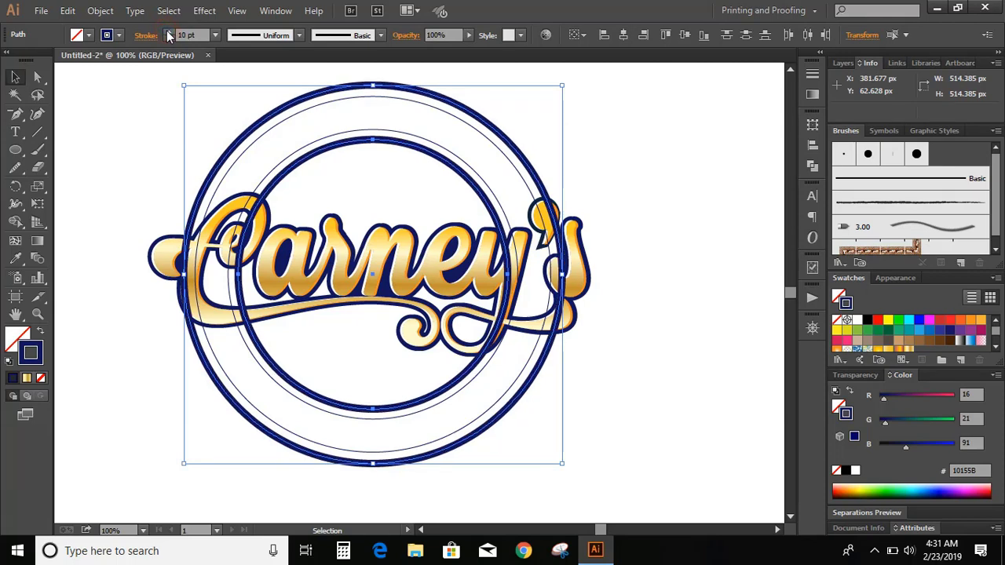
- Expand the fill and stroke of the two thick navy circles into shapes, then deselect them
{"action": "left_click", "coordinate": [100, 10]}
{"action": "mouse_move", "coordinate": [135, 10]}
{"action": "mouse_move", "coordinate": [101, 11]}
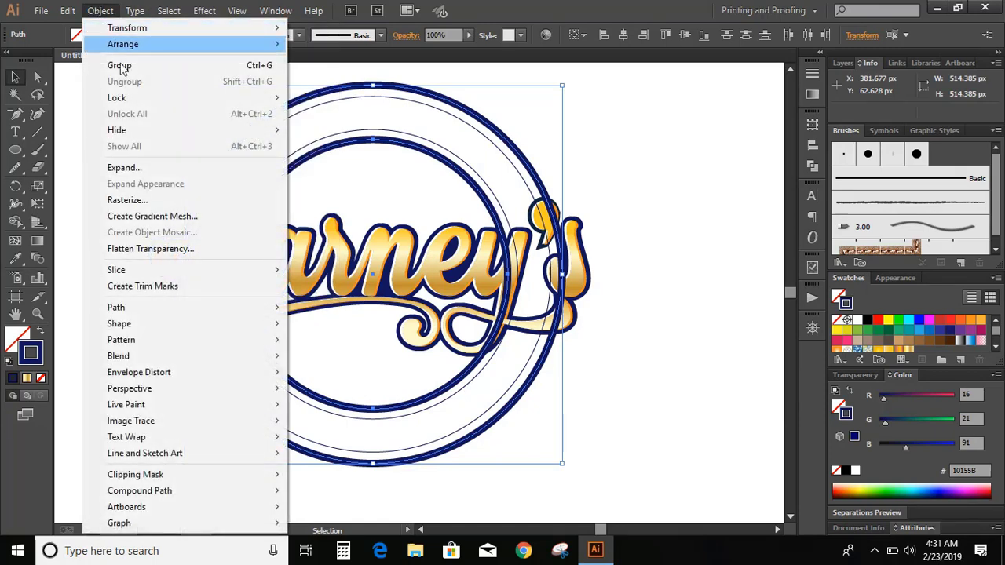
{"action": "left_click", "coordinate": [134, 165]}
{"action": "left_click", "coordinate": [466, 356]}
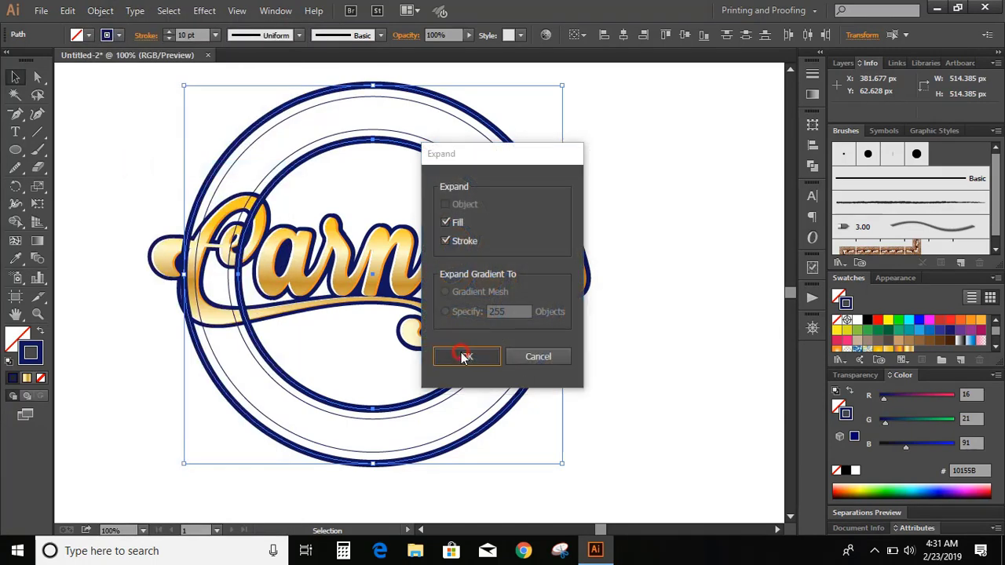
{"action": "left_click", "coordinate": [623, 149]}
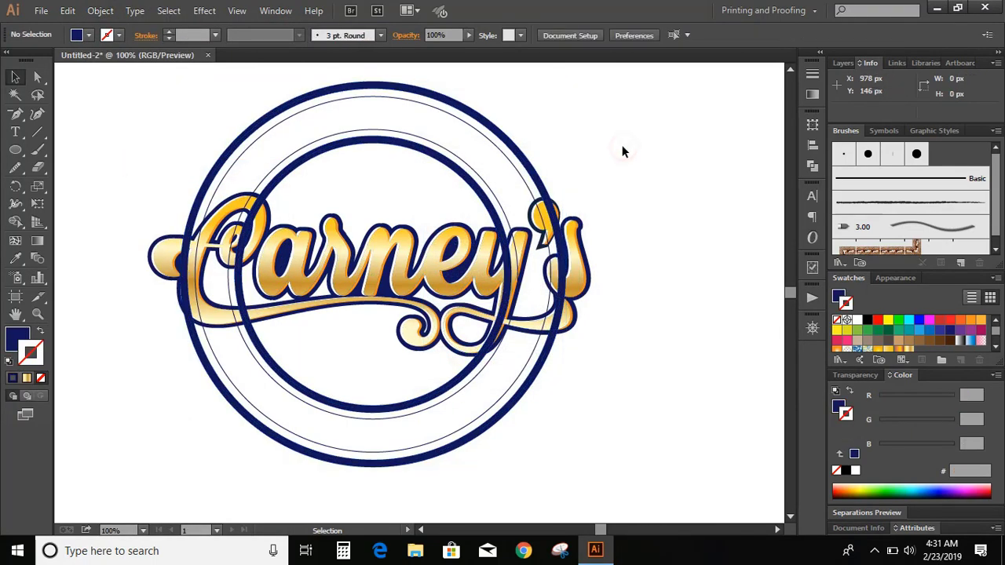
- Duplicate the larger thin circle in place and scale the copy about its centre to about 440 px in diameter
{"action": "left_click", "coordinate": [450, 110]}
{"action": "left_click", "coordinate": [68, 11]}
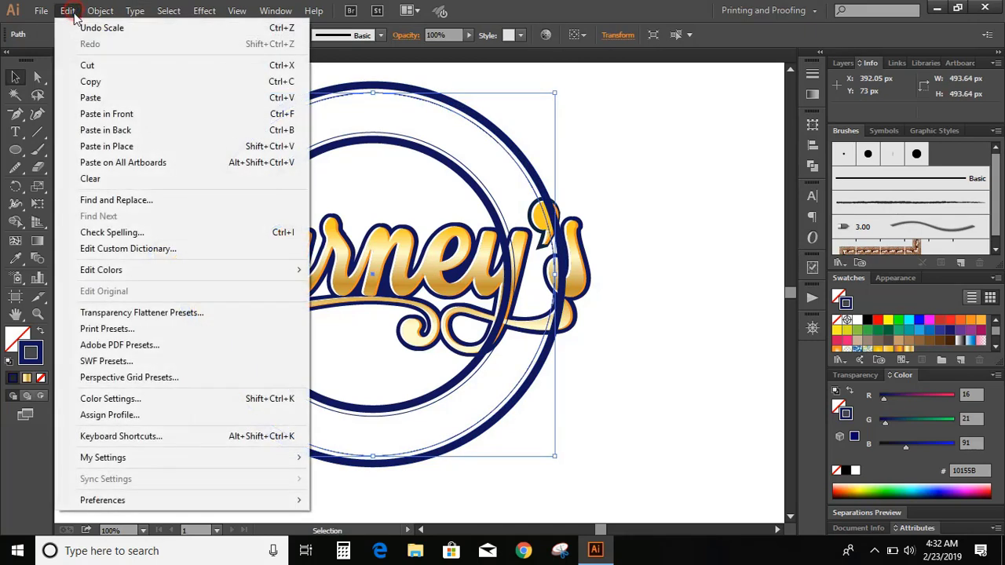
{"action": "left_click", "coordinate": [91, 82]}
{"action": "left_click", "coordinate": [67, 11]}
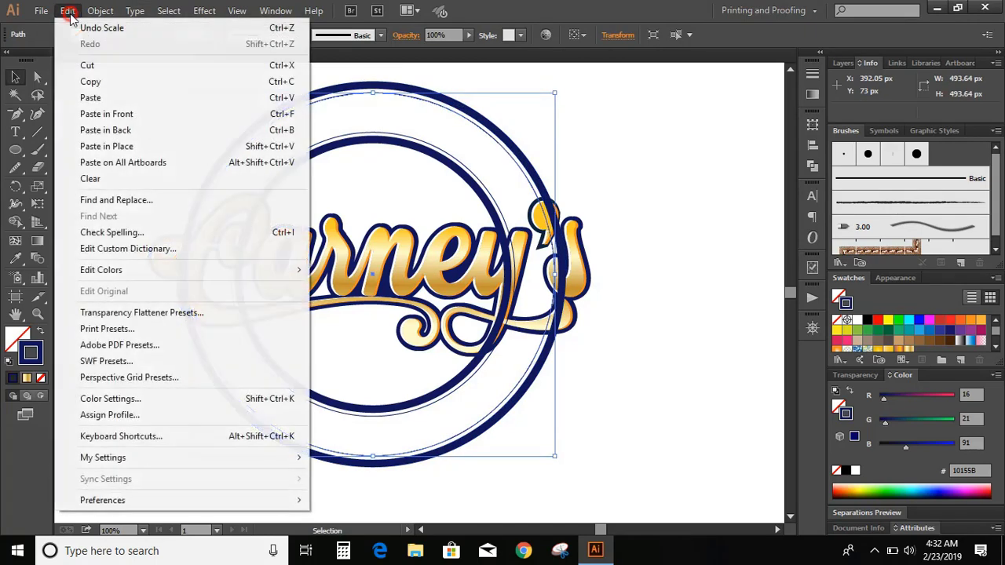
{"action": "left_click", "coordinate": [139, 151]}
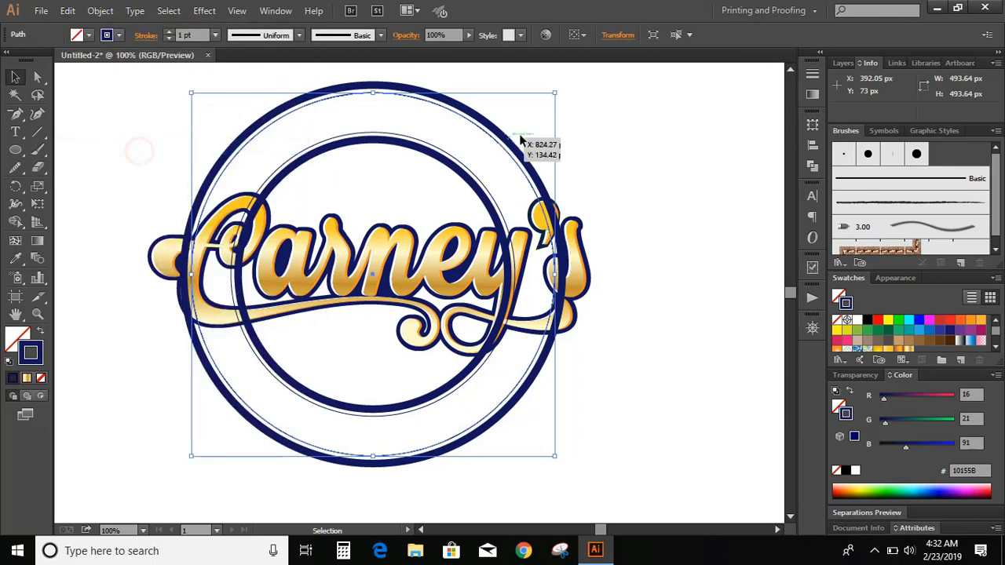
{"action": "left_click_drag", "start_coordinate": [558, 93], "coordinate": [540, 113]}
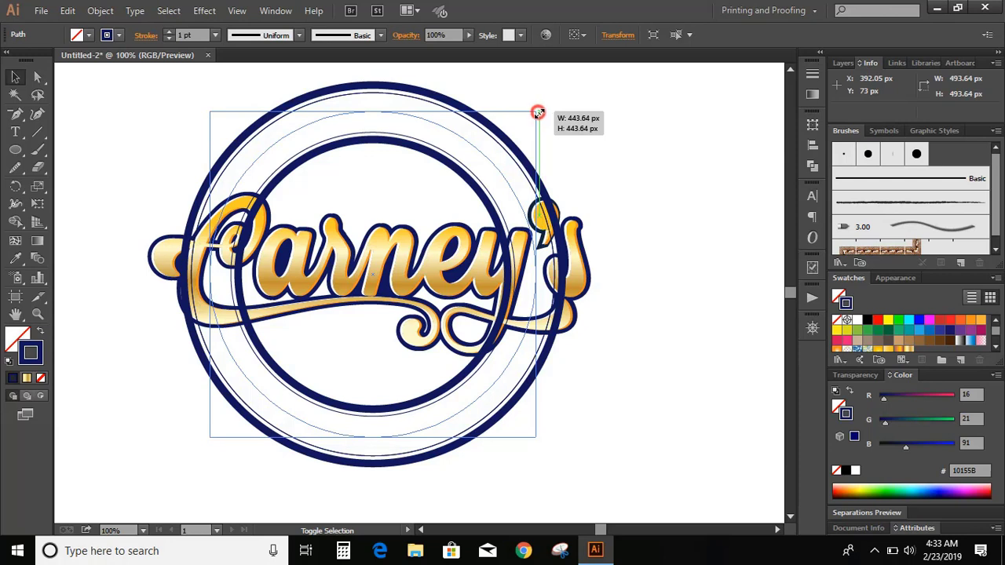
{"action": "left_click_drag", "start_coordinate": [538, 112], "coordinate": [537, 113]}
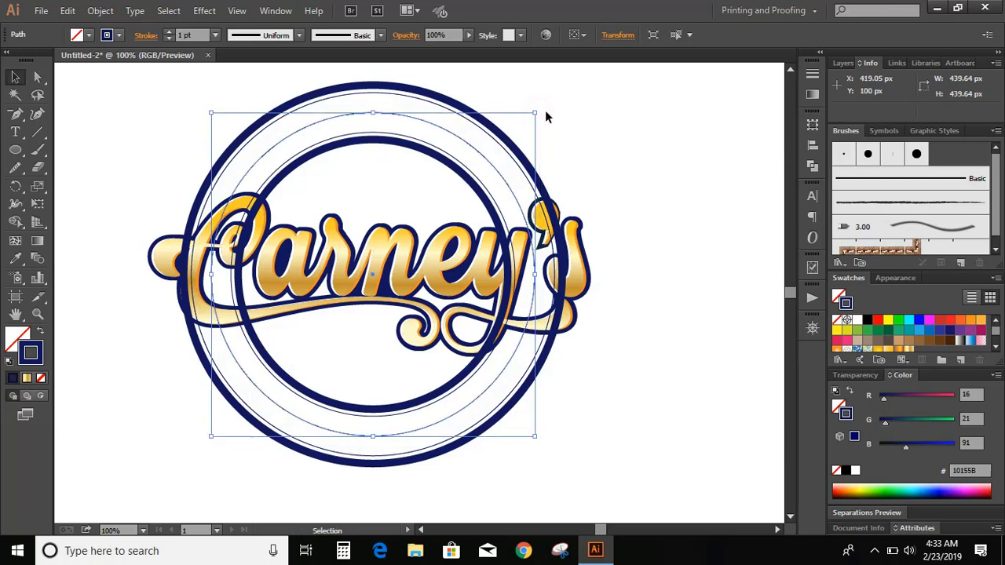
{"action": "left_click", "coordinate": [601, 132]}
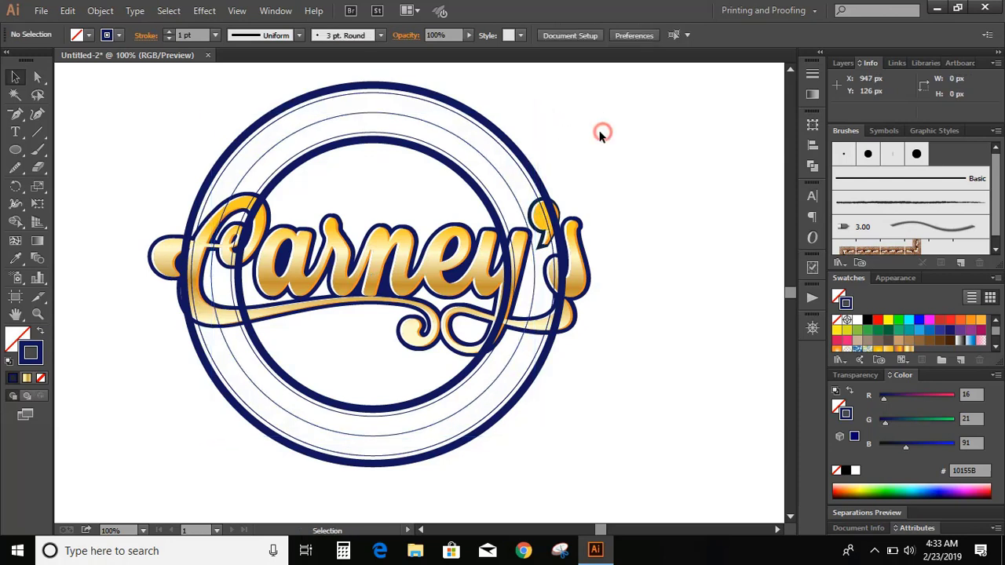
- Set the stroke weight of the thin circles beside the two thick rings to 3 pt and expand their fill and stroke
{"action": "left_click", "coordinate": [481, 128]}
{"action": "left_click", "coordinate": [459, 161], "text": "shift"}
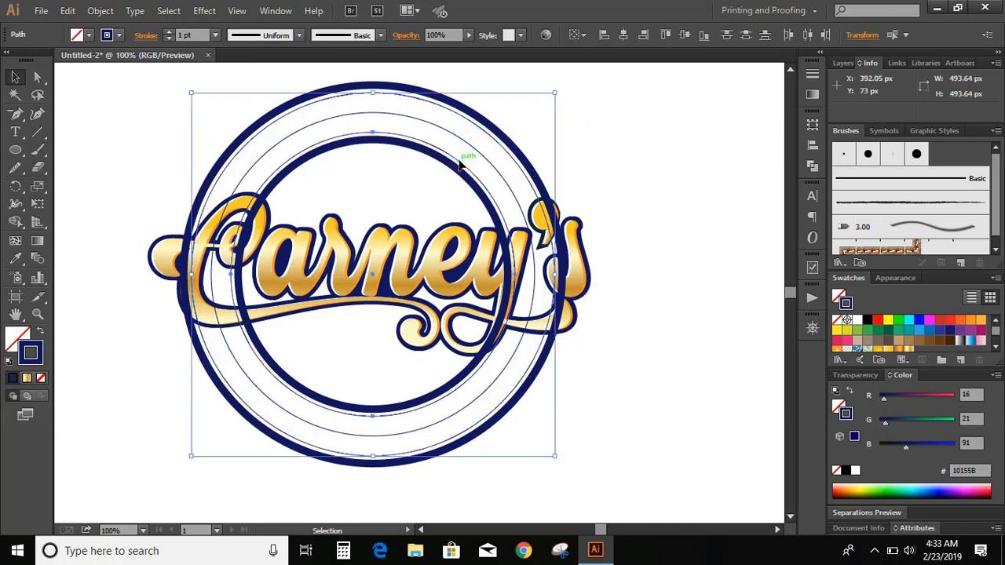
{"action": "left_click", "coordinate": [168, 32]}
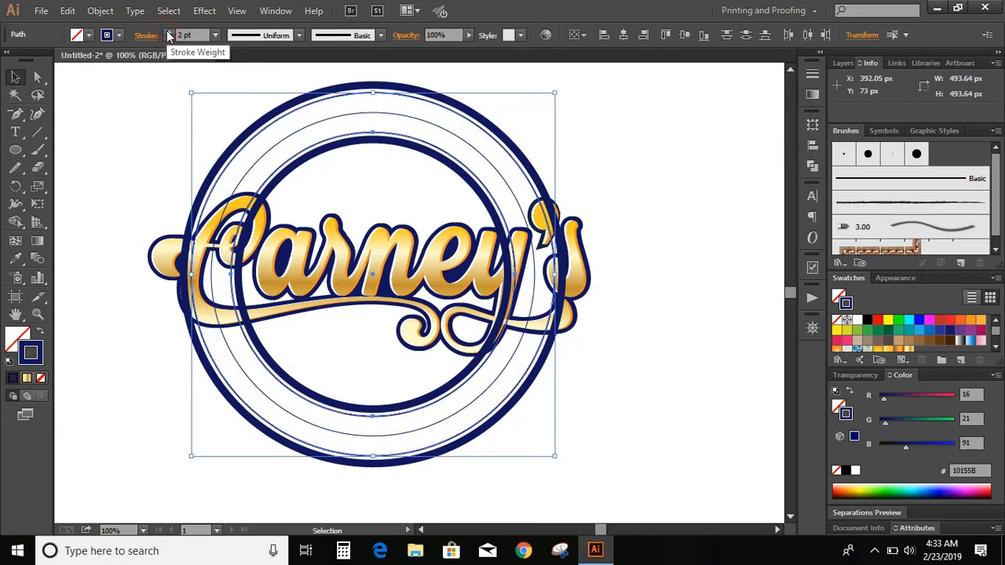
{"action": "left_click", "coordinate": [167, 32]}
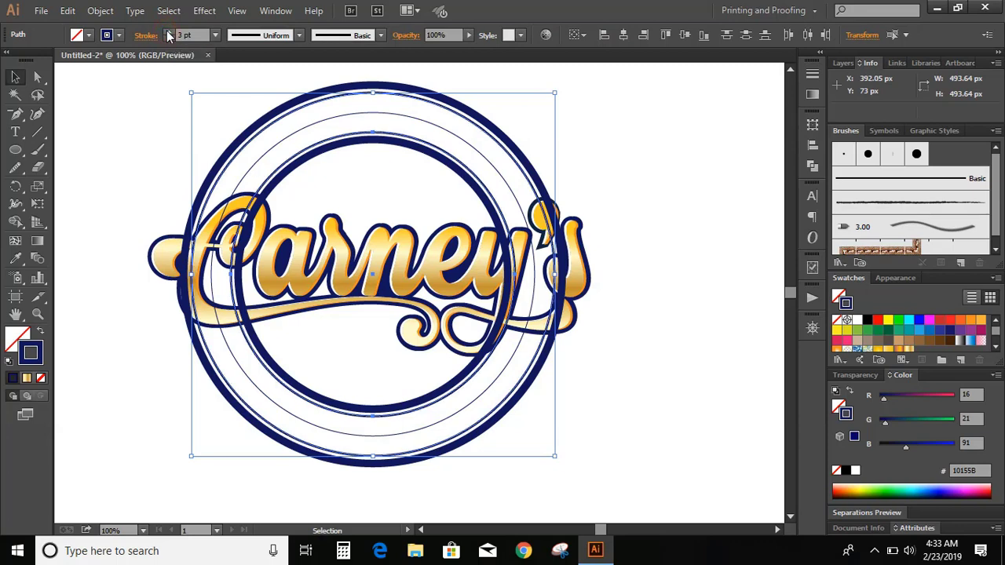
{"action": "left_click", "coordinate": [101, 11]}
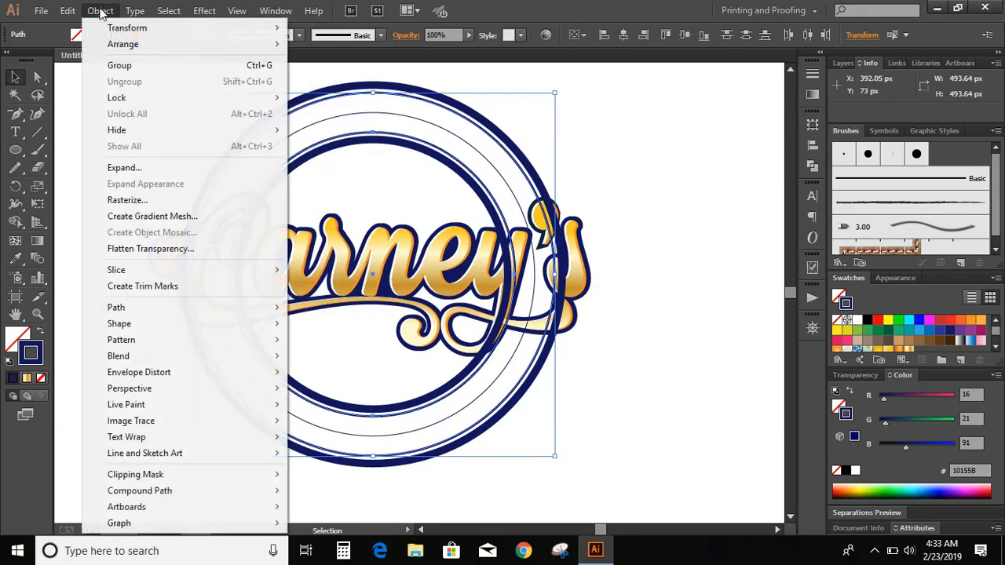
{"action": "left_click", "coordinate": [130, 168]}
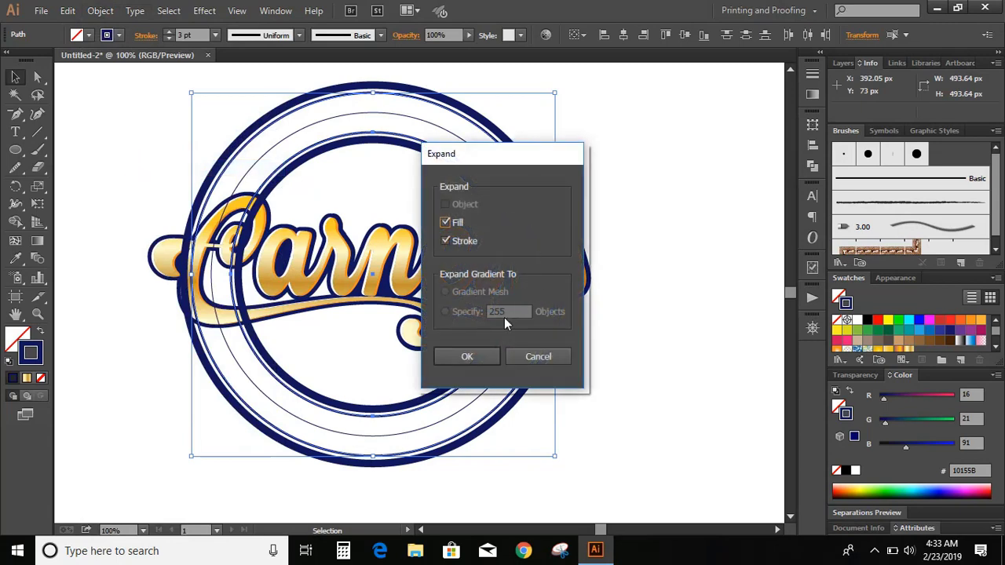
{"action": "left_click", "coordinate": [476, 356]}
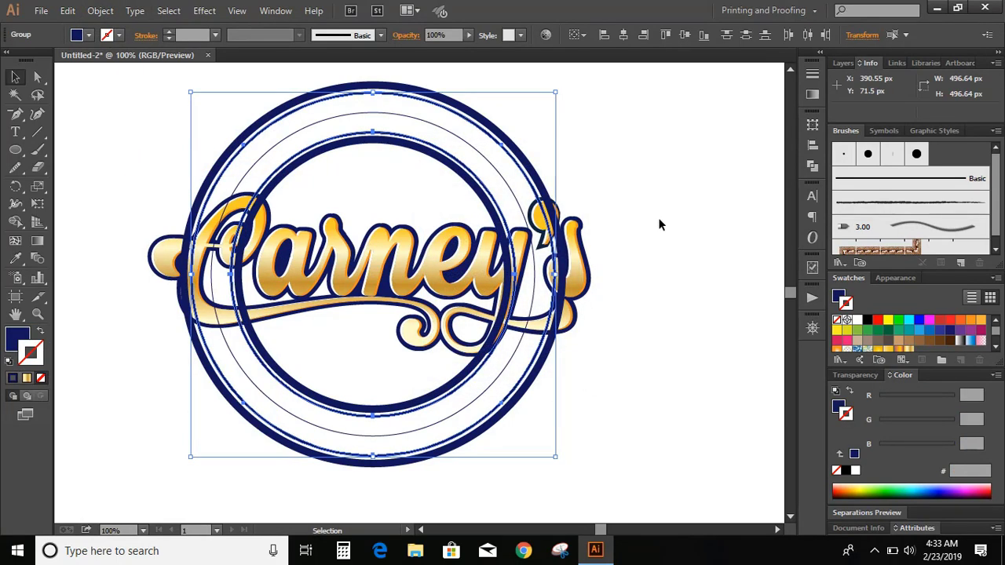
- Apply the lettering's gold gradient to the two expanded thin rings with the Eyedropper, then deselect them
{"action": "left_click", "coordinate": [15, 258]}
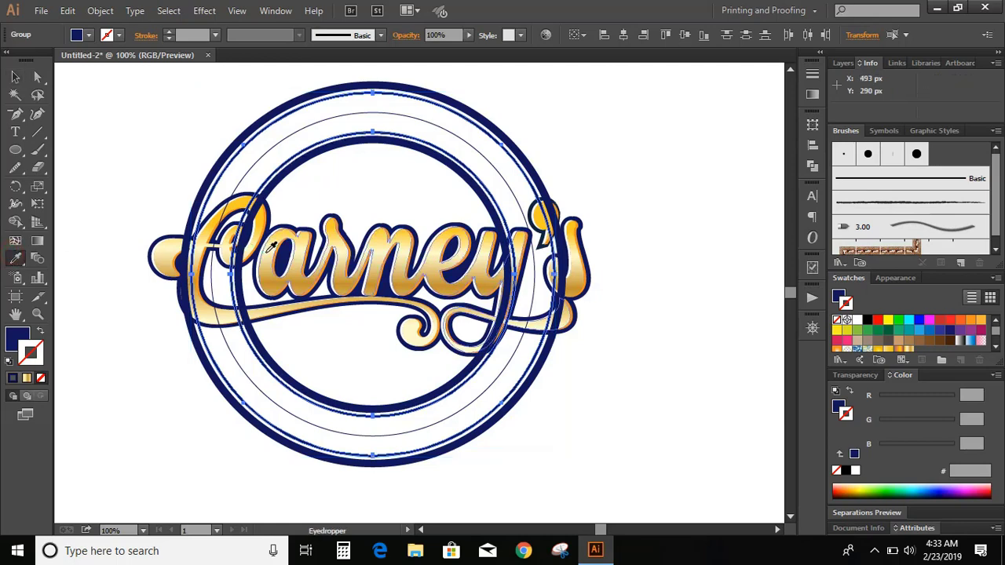
{"action": "left_click", "coordinate": [268, 249]}
{"action": "left_click", "coordinate": [15, 77]}
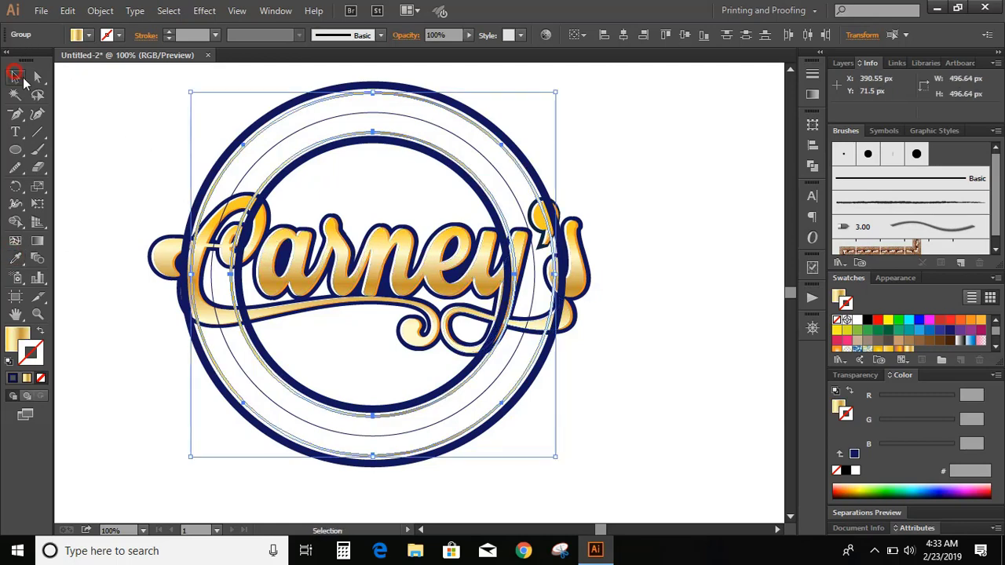
{"action": "left_click", "coordinate": [117, 162]}
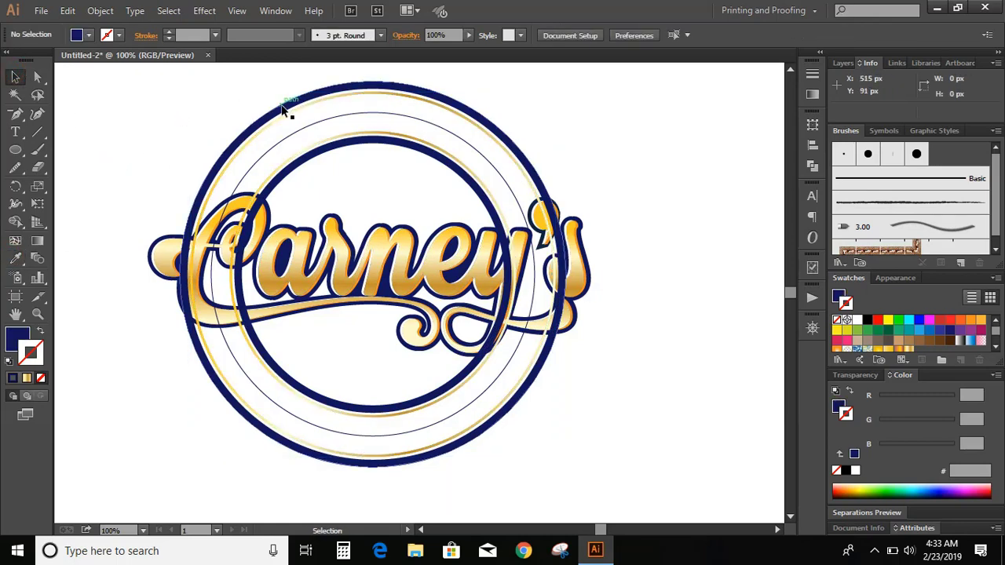
- Fill the band between the two thick rings with navy using the Shape Builder, then deselect the artwork
{"action": "left_click", "coordinate": [329, 103]}
{"action": "left_click", "coordinate": [325, 147], "text": "shift"}
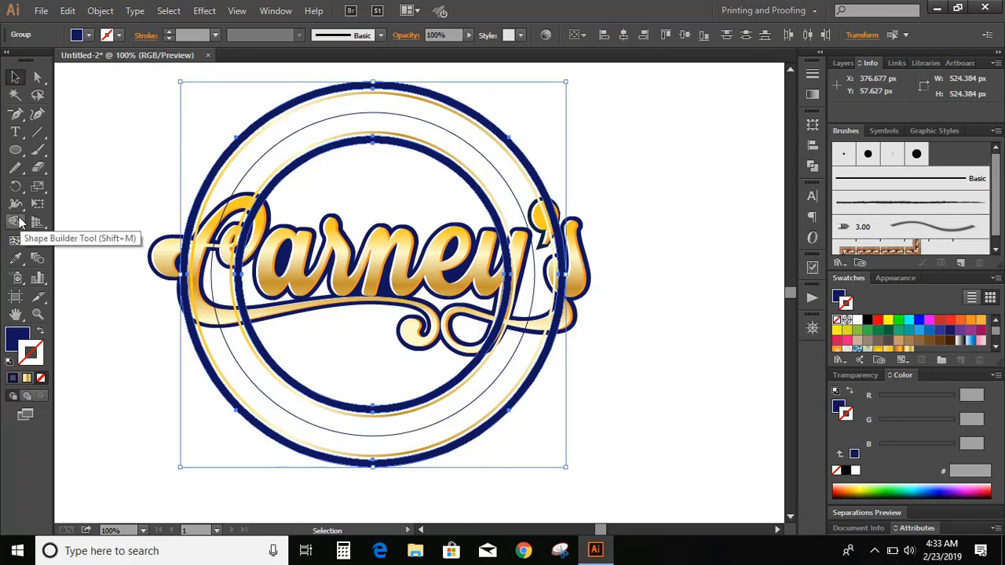
{"action": "left_click", "coordinate": [16, 222]}
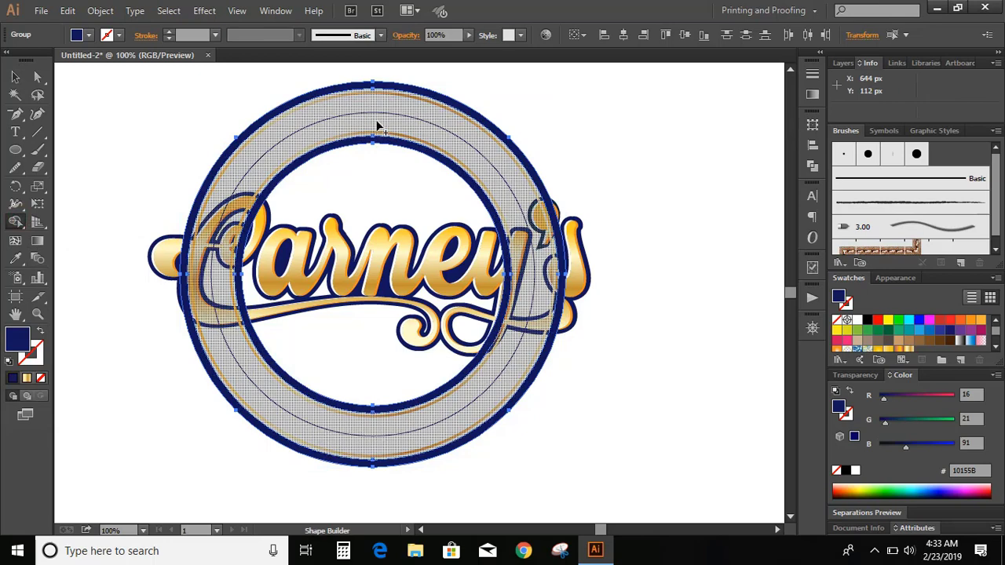
{"action": "left_click", "coordinate": [377, 124]}
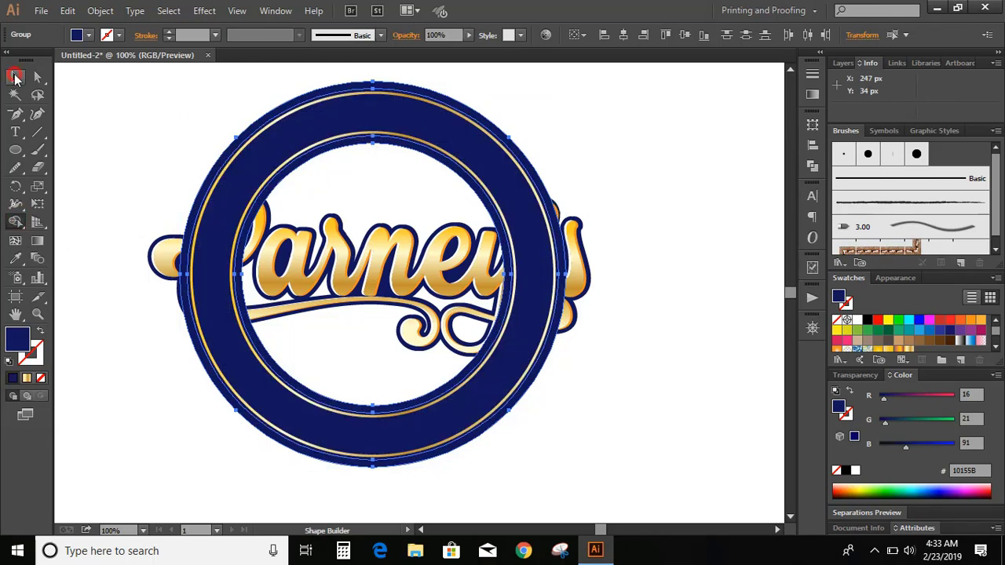
{"action": "left_click", "coordinate": [16, 76]}
{"action": "left_click", "coordinate": [118, 166]}
- Apply the lettering's gold gradient to the outermost thick ring with the Eyedropper and deselect it
{"action": "left_click", "coordinate": [292, 99]}
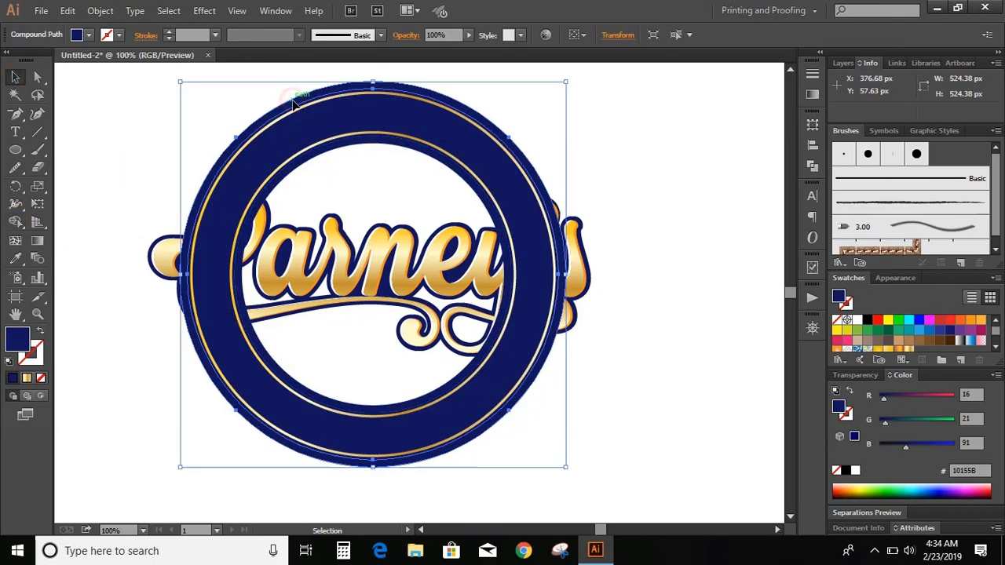
{"action": "left_click", "coordinate": [16, 258]}
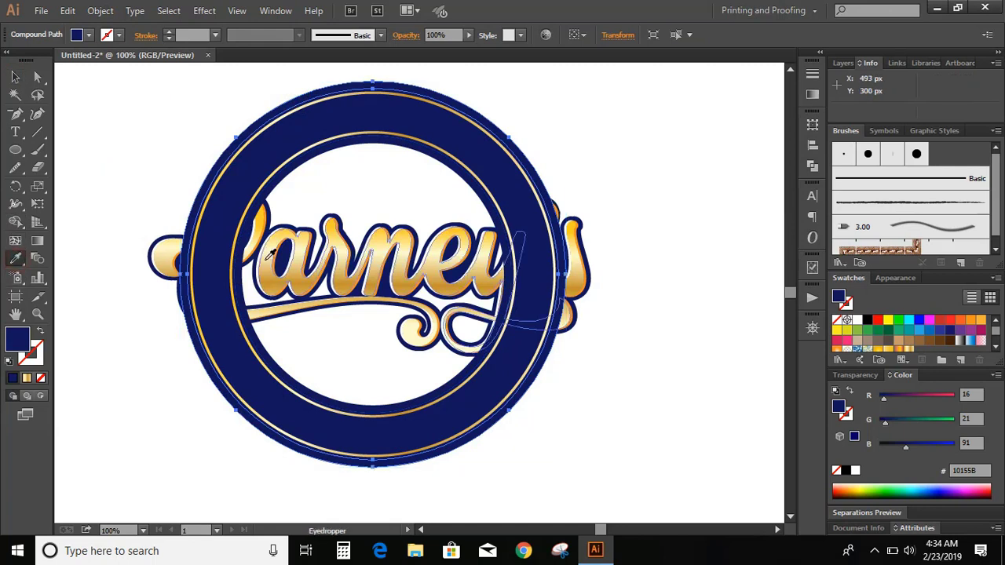
{"action": "left_click", "coordinate": [273, 256]}
{"action": "left_click", "coordinate": [16, 76]}
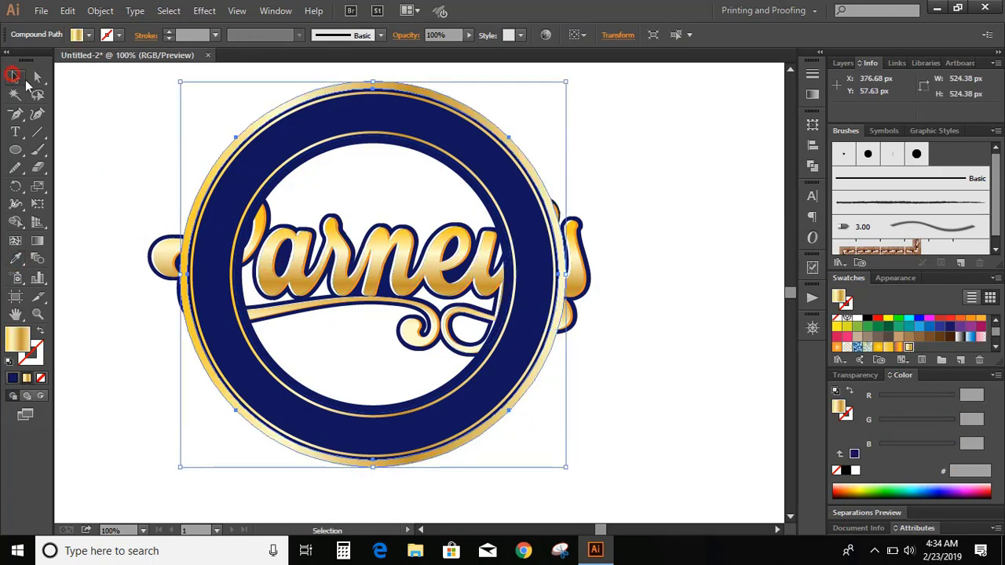
{"action": "left_click", "coordinate": [82, 132]}
- Apply the lettering's gold gradient to the innermost thick ring with the Eyedropper and deselect it
{"action": "left_click", "coordinate": [292, 166]}
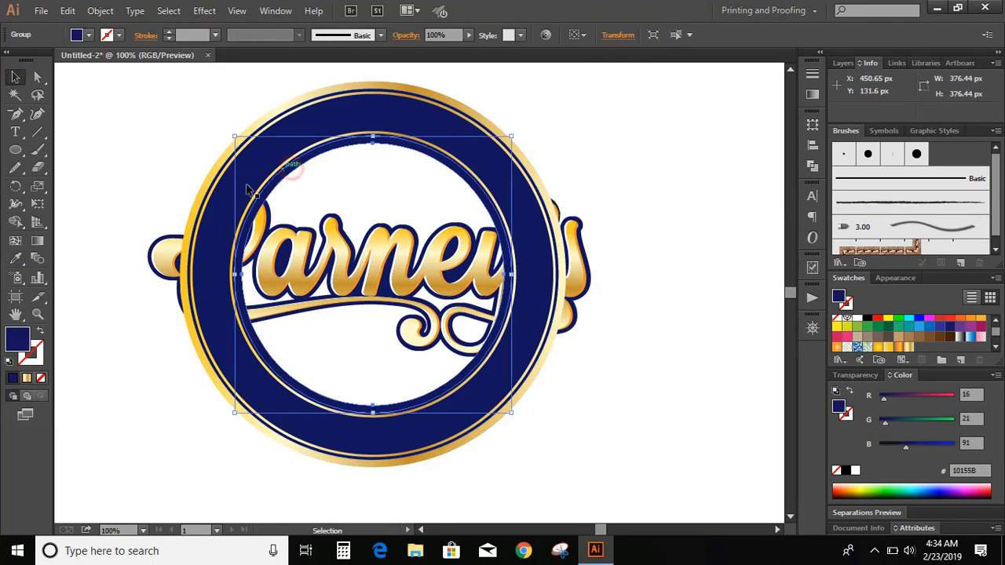
{"action": "left_click", "coordinate": [15, 258]}
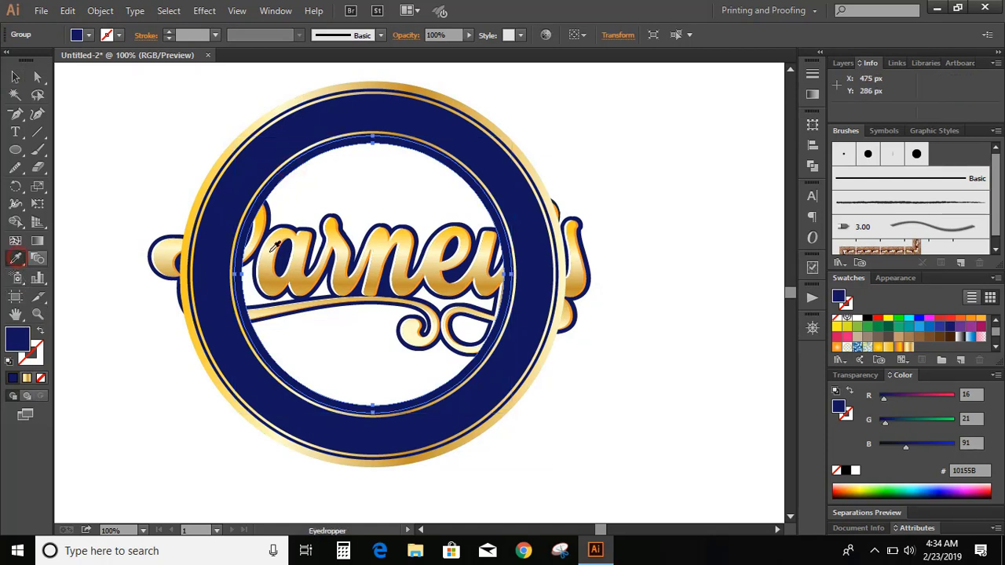
{"action": "left_click", "coordinate": [303, 267]}
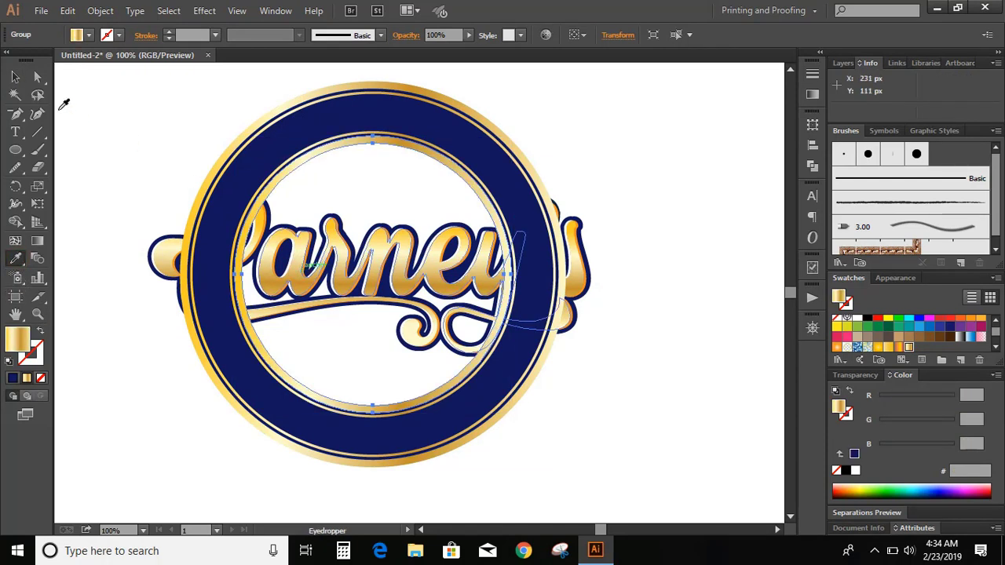
{"action": "left_click", "coordinate": [16, 76]}
{"action": "left_click", "coordinate": [110, 128]}
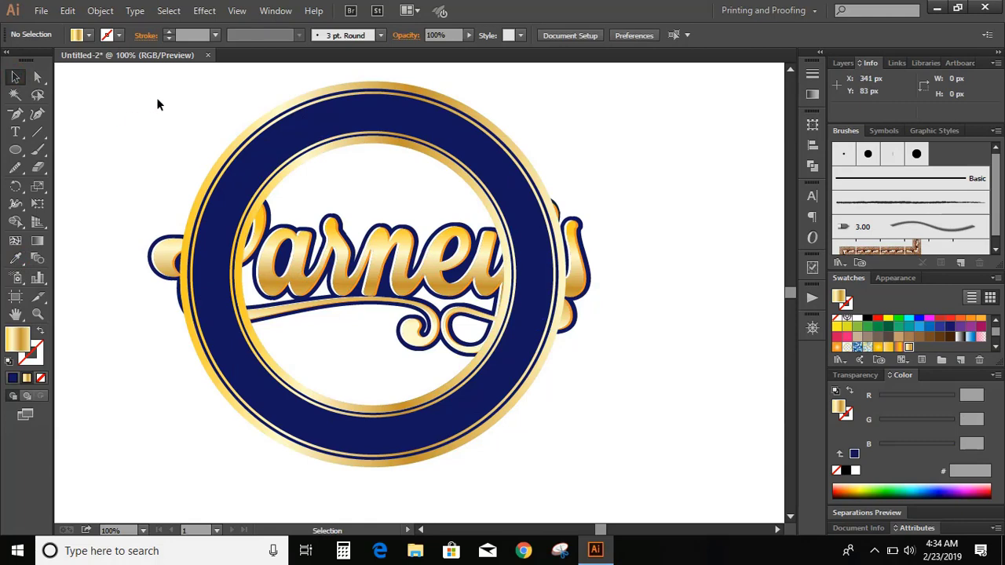
- Bring the "Carney's" lettering group to the front of the badge and deselect it
{"action": "left_click", "coordinate": [378, 250]}
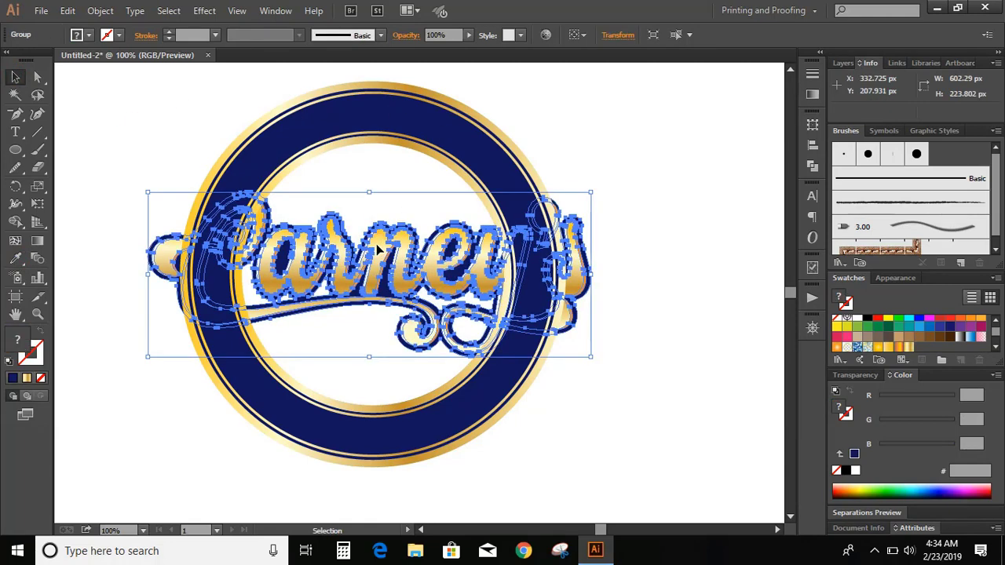
{"action": "right_click", "coordinate": [377, 249]}
{"action": "mouse_move", "coordinate": [512, 368]}
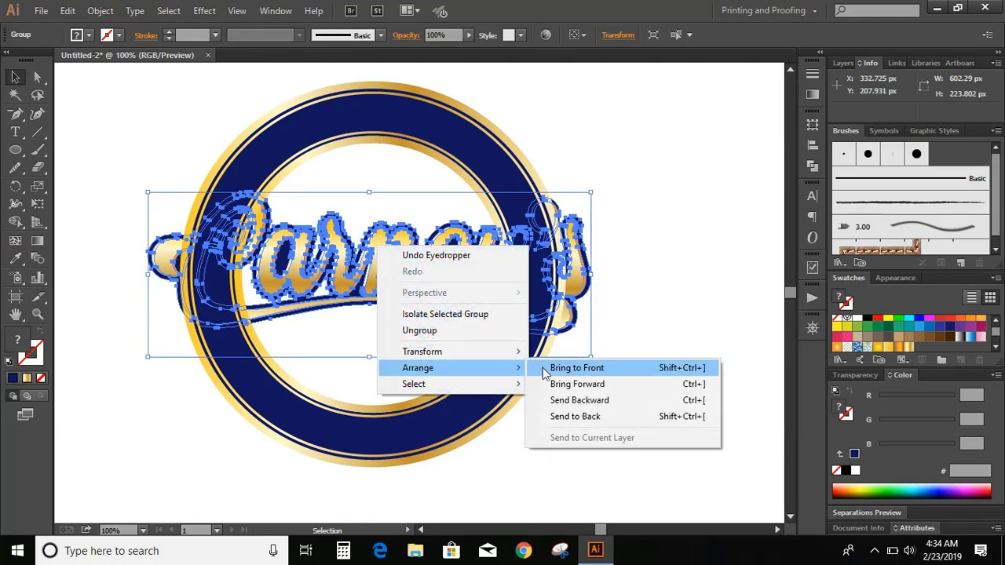
{"action": "left_click", "coordinate": [547, 369]}
{"action": "left_click", "coordinate": [657, 217]}
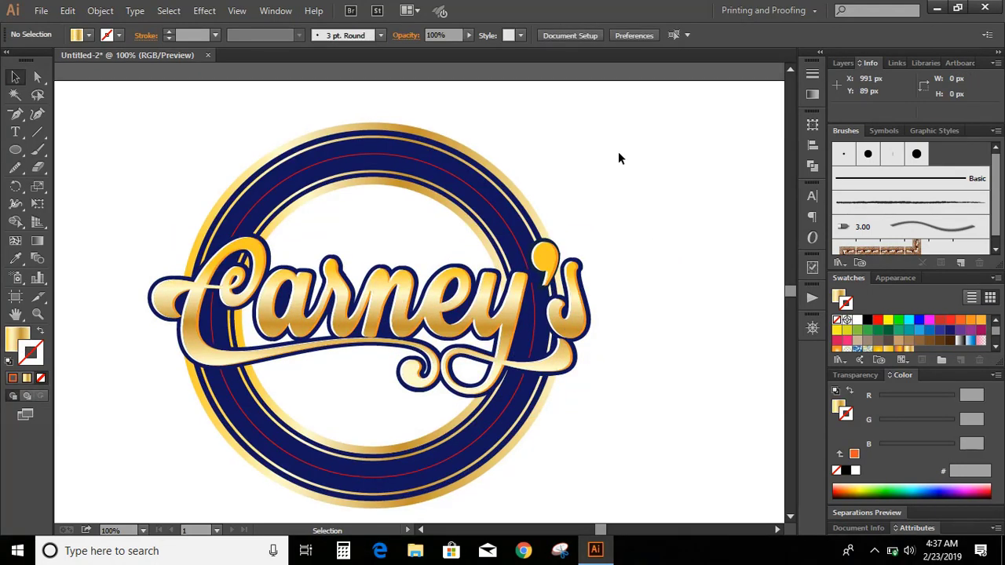
- Duplicate the "Carney's" lettering group in place
{"action": "left_click", "coordinate": [453, 302]}
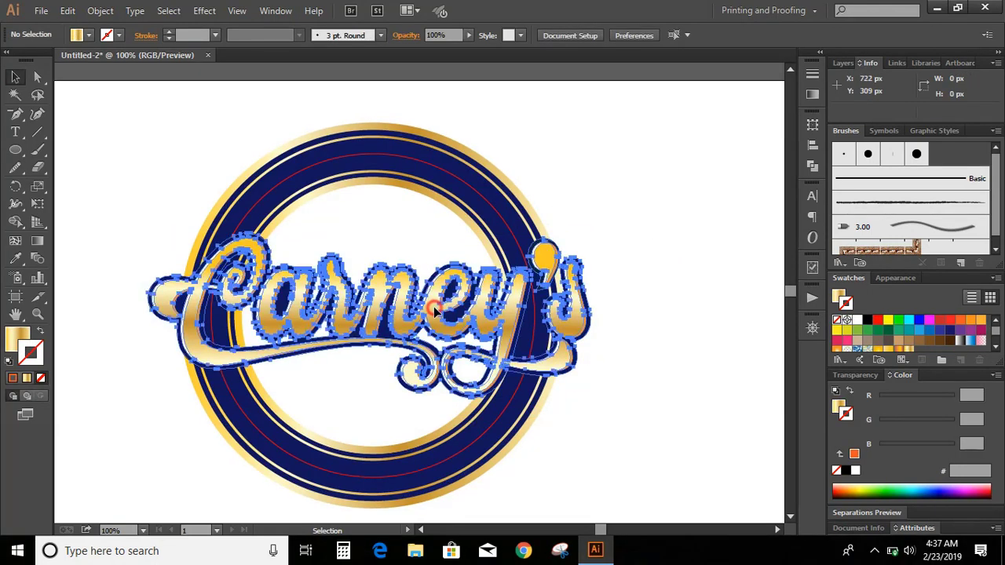
{"action": "left_click", "coordinate": [66, 11]}
{"action": "left_click", "coordinate": [92, 94]}
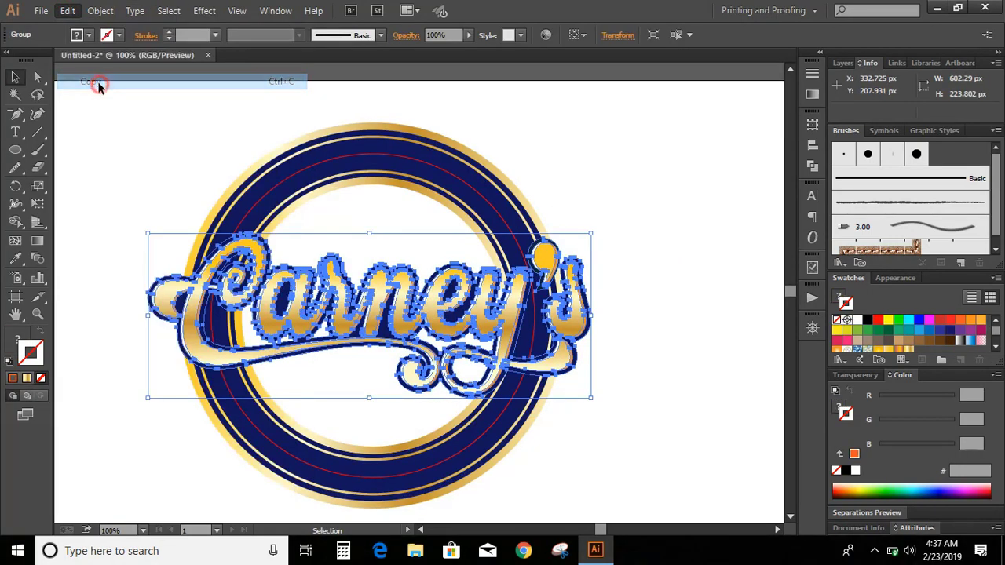
{"action": "left_click", "coordinate": [68, 11]}
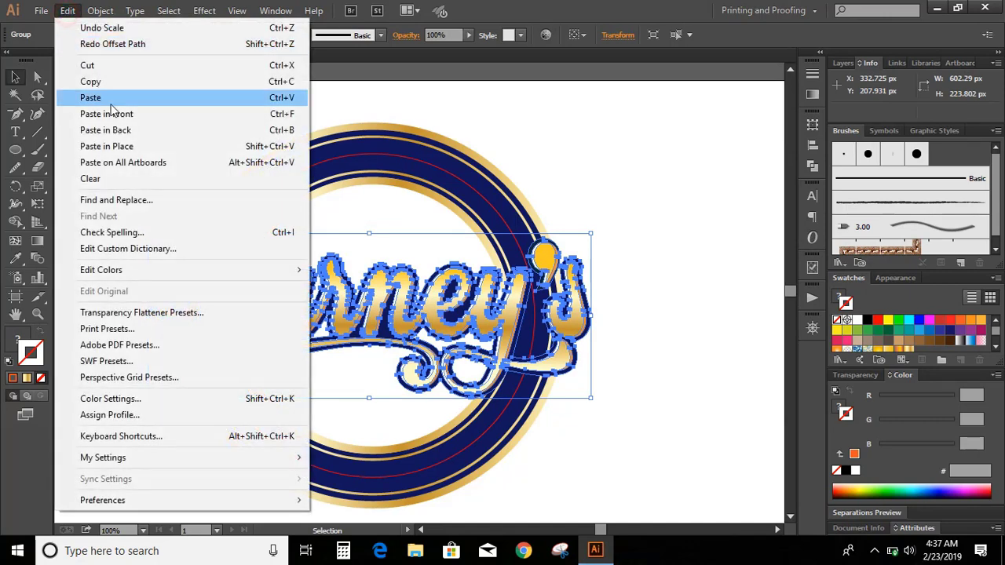
{"action": "left_click", "coordinate": [123, 148]}
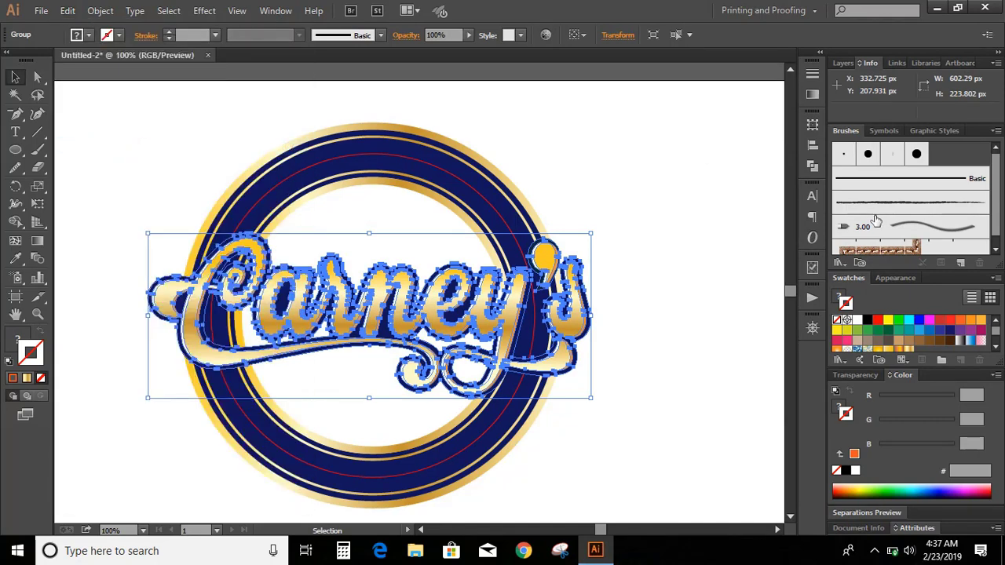
- Unite the duplicated "Carney's" lettering into a solid silhouette with Pathfinder
{"action": "left_click", "coordinate": [813, 167]}
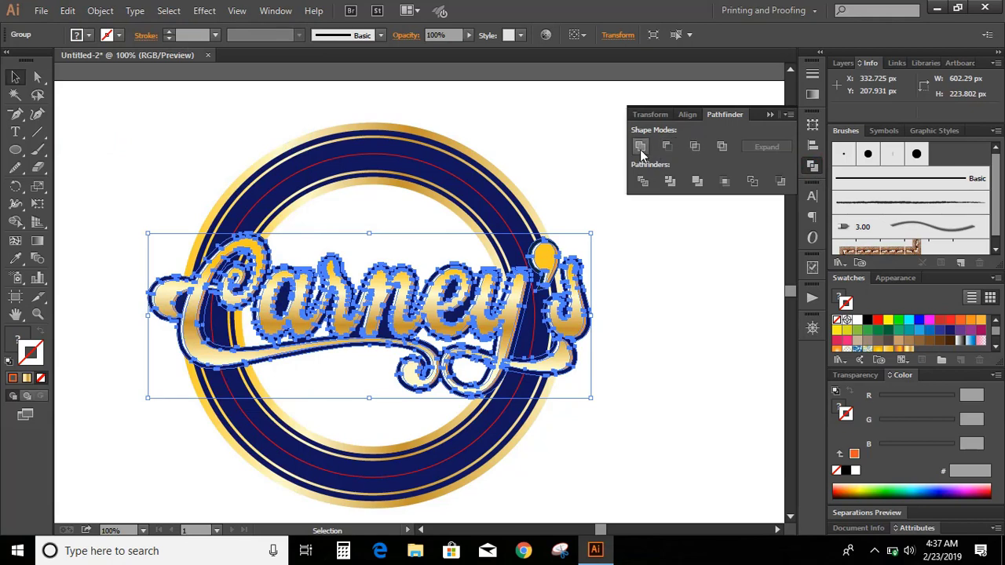
{"action": "left_click", "coordinate": [693, 147]}
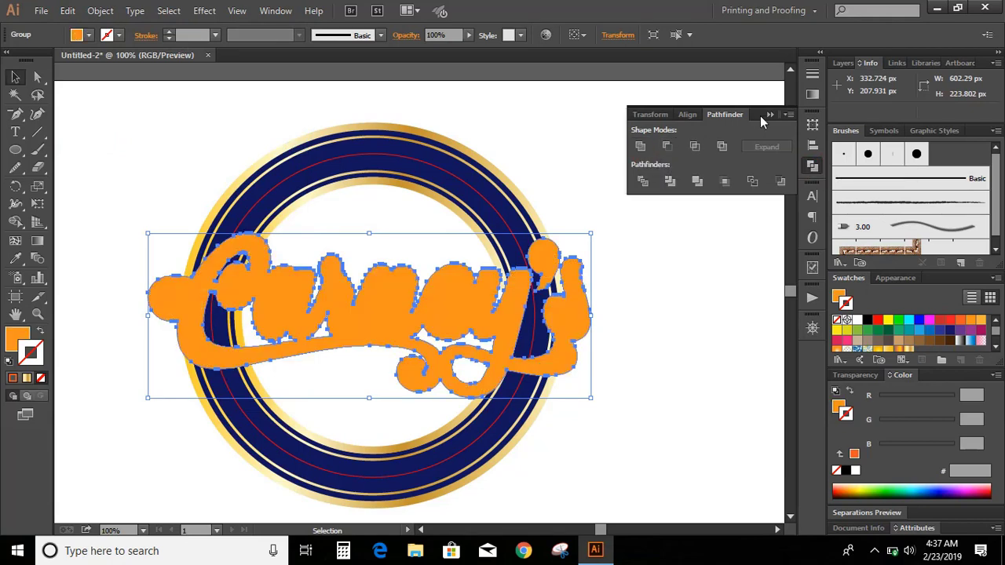
{"action": "left_click", "coordinate": [769, 116]}
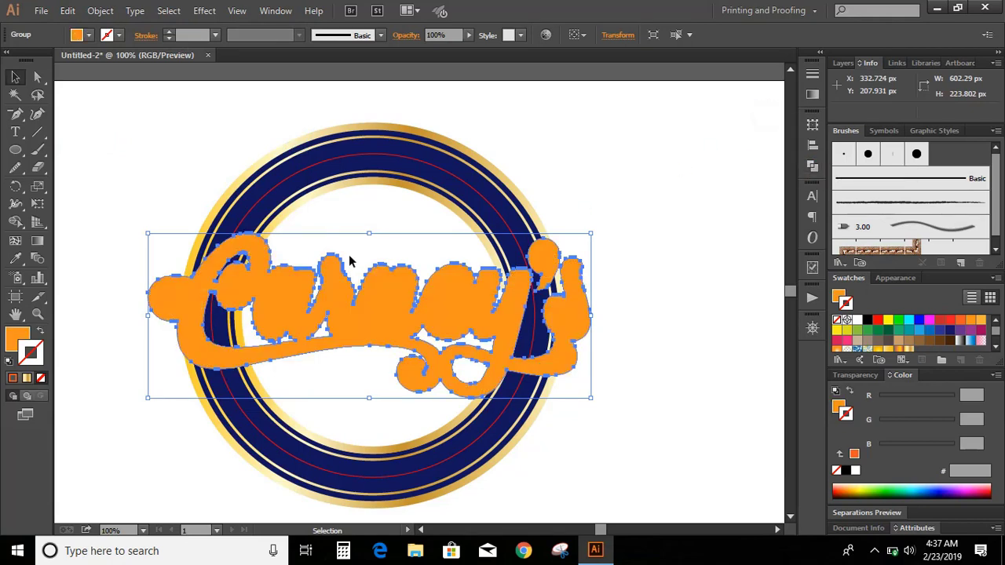
- Offset the lettering silhouette's path by 8 px with miter joins and a miter limit of 4, with the preview on
{"action": "left_click", "coordinate": [100, 11]}
{"action": "mouse_move", "coordinate": [225, 314]}
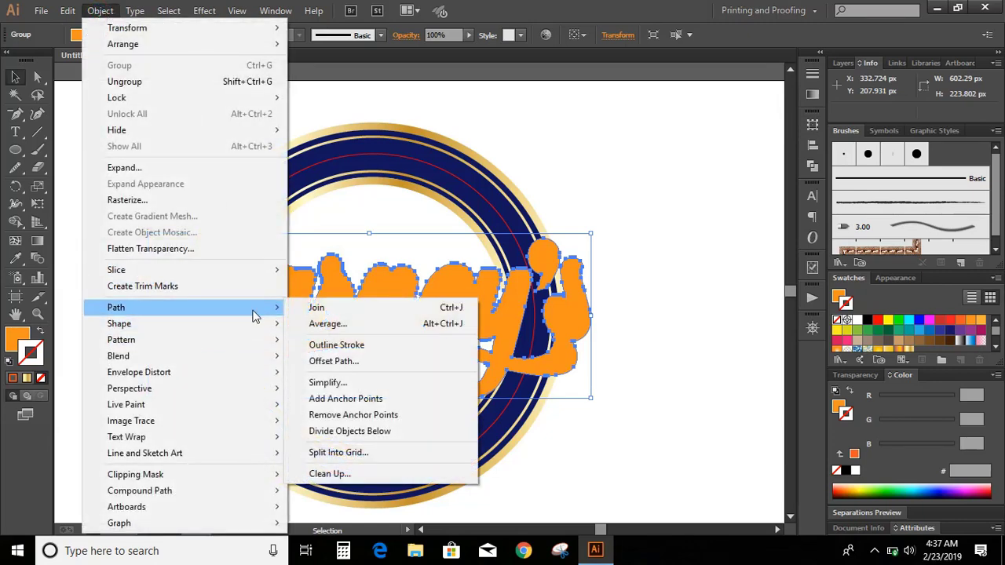
{"action": "left_click", "coordinate": [372, 360]}
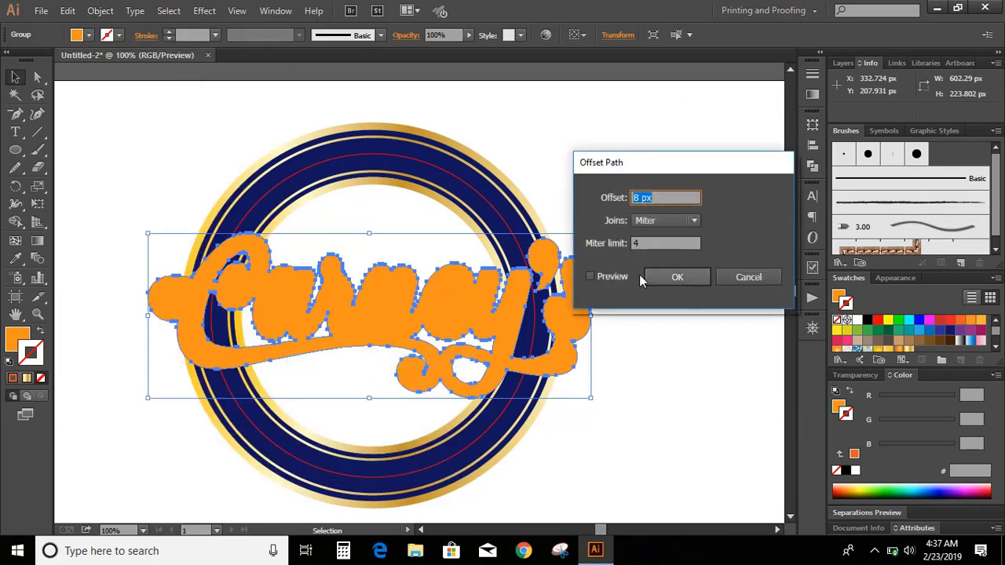
{"action": "left_click", "coordinate": [592, 277]}
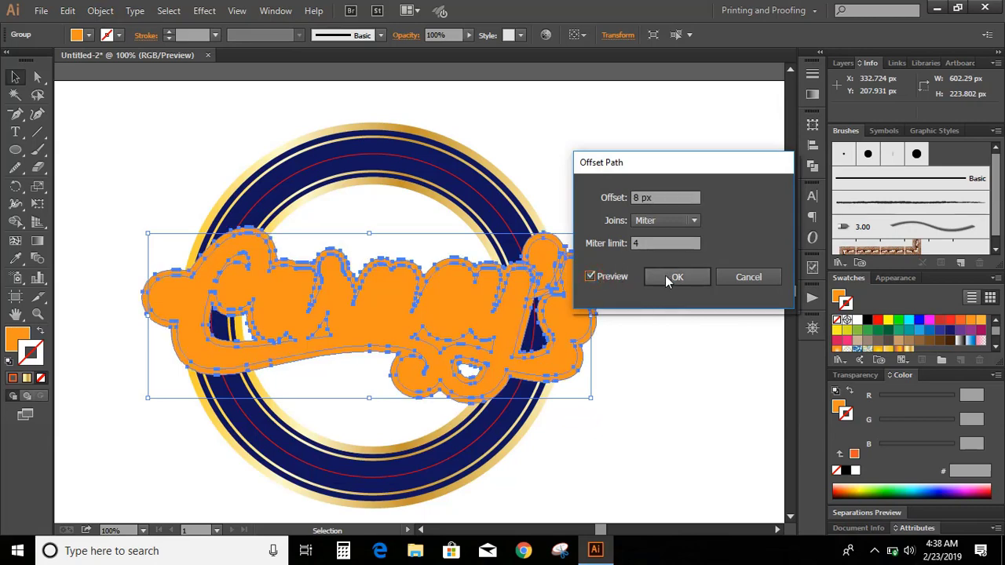
{"action": "left_click", "coordinate": [667, 276]}
- Unite the offset lettering shapes into one compound shape and deselect it
{"action": "left_click", "coordinate": [813, 166]}
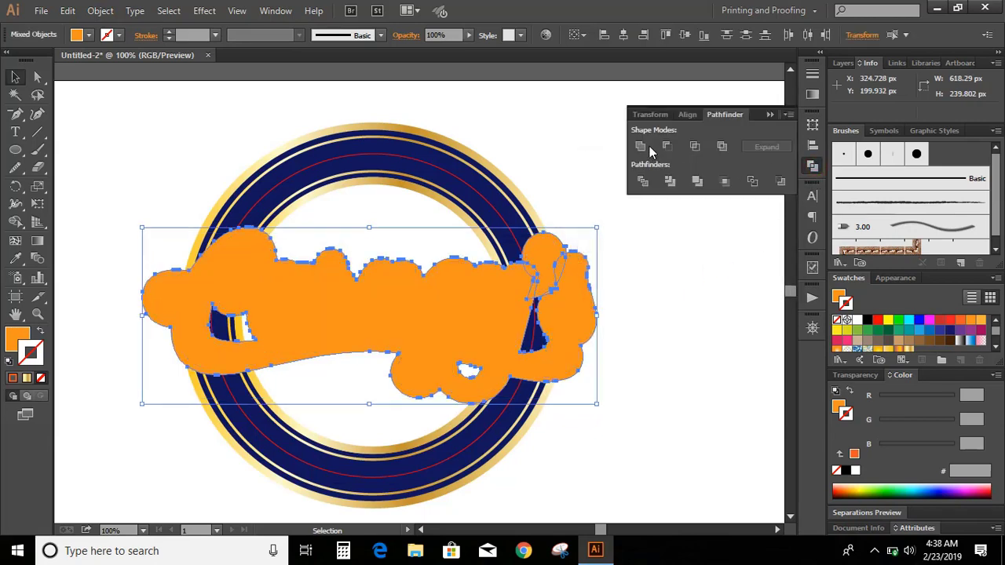
{"action": "left_click", "coordinate": [640, 146]}
{"action": "left_click", "coordinate": [768, 113]}
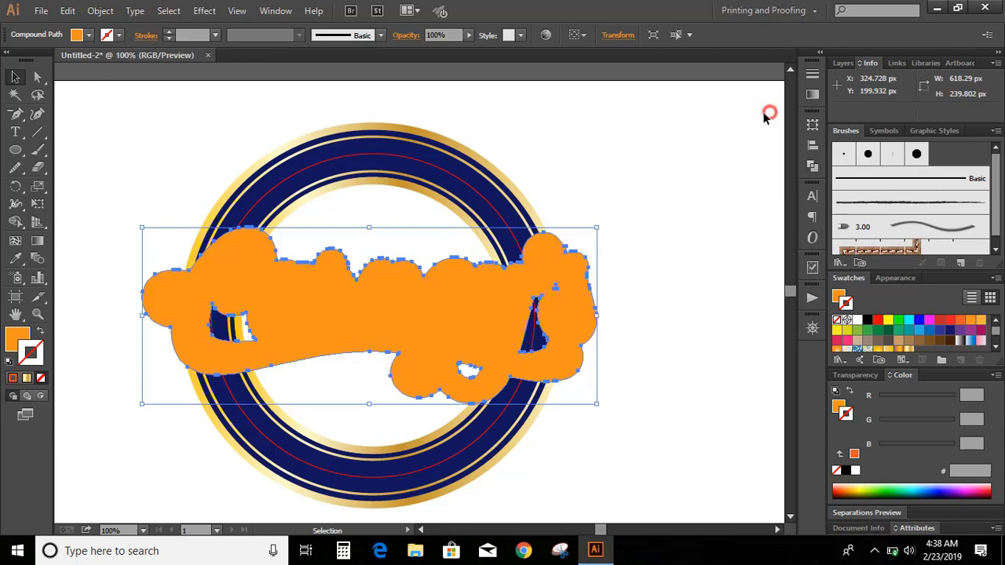
{"action": "left_click", "coordinate": [630, 112]}
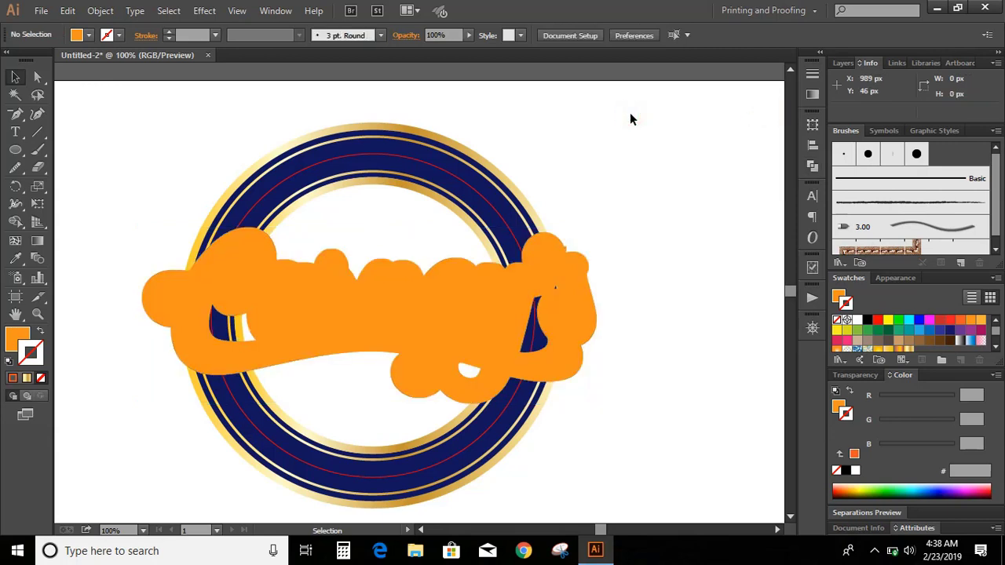
- Select the lettering silhouette with the badge rings and cut the silhouette area out of the rings with the Shape Builder
{"action": "left_click", "coordinate": [424, 306]}
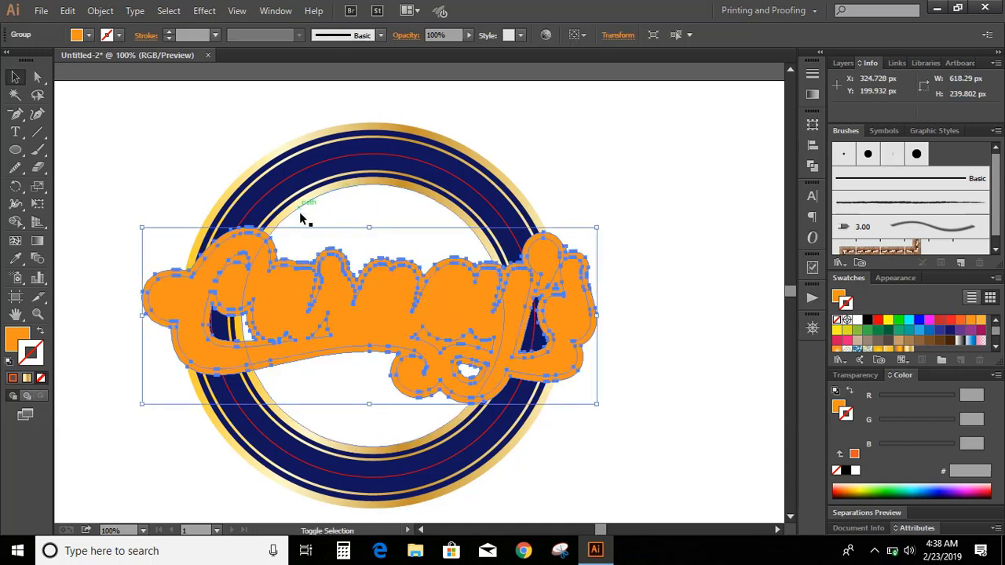
{"action": "left_click", "coordinate": [230, 163], "text": "shift"}
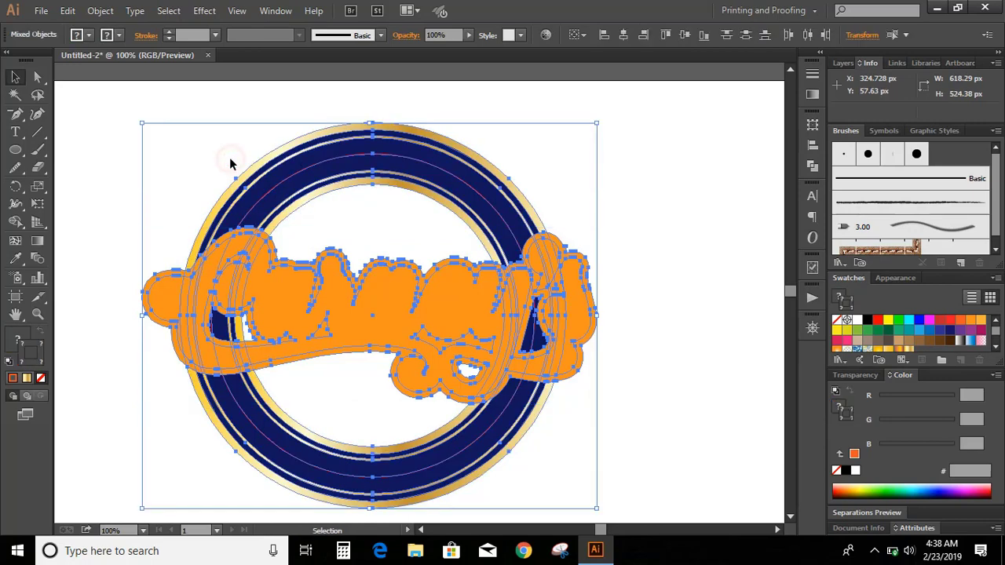
{"action": "left_click", "coordinate": [292, 179], "text": "shift"}
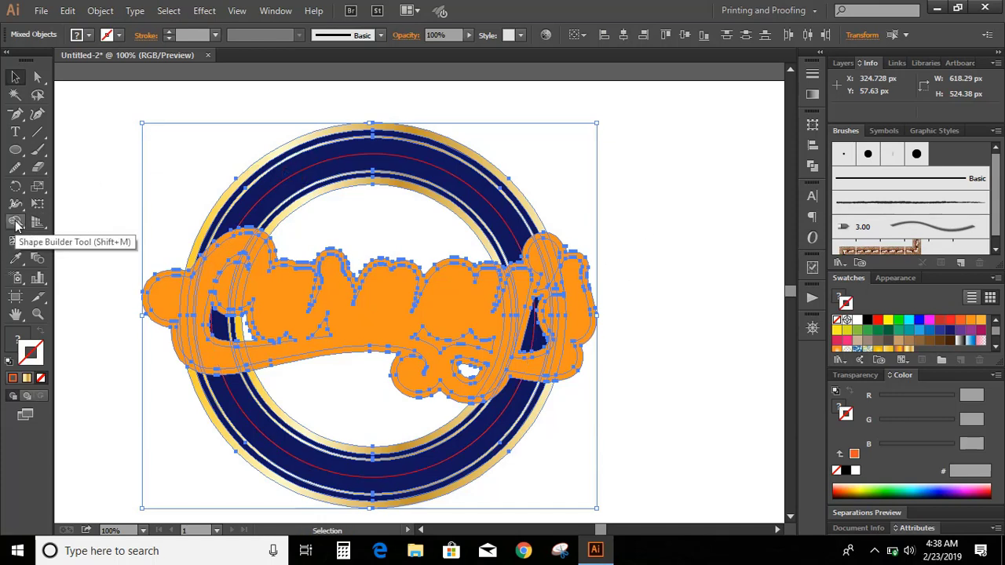
{"action": "left_click", "coordinate": [16, 224]}
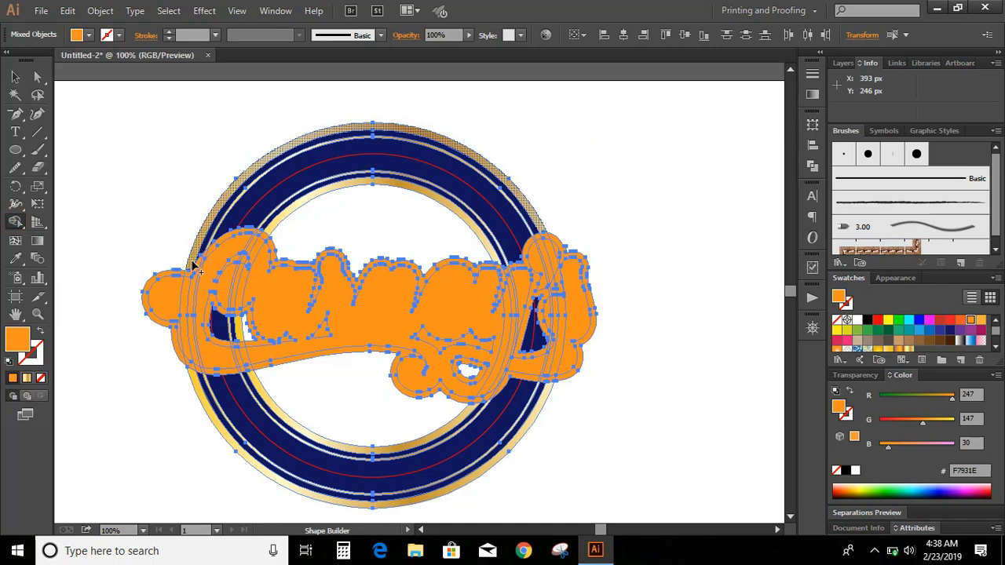
{"action": "mouse_move", "coordinate": [130, 294]}
{"action": "left_mouse_down"}
{"action": "mouse_move", "coordinate": [219, 279]}
{"action": "mouse_move", "coordinate": [235, 248]}
{"action": "mouse_move", "coordinate": [230, 237]}
{"action": "mouse_move", "coordinate": [197, 268]}
{"action": "mouse_move", "coordinate": [509, 280]}
{"action": "mouse_move", "coordinate": [547, 253]}
{"action": "left_mouse_up"}
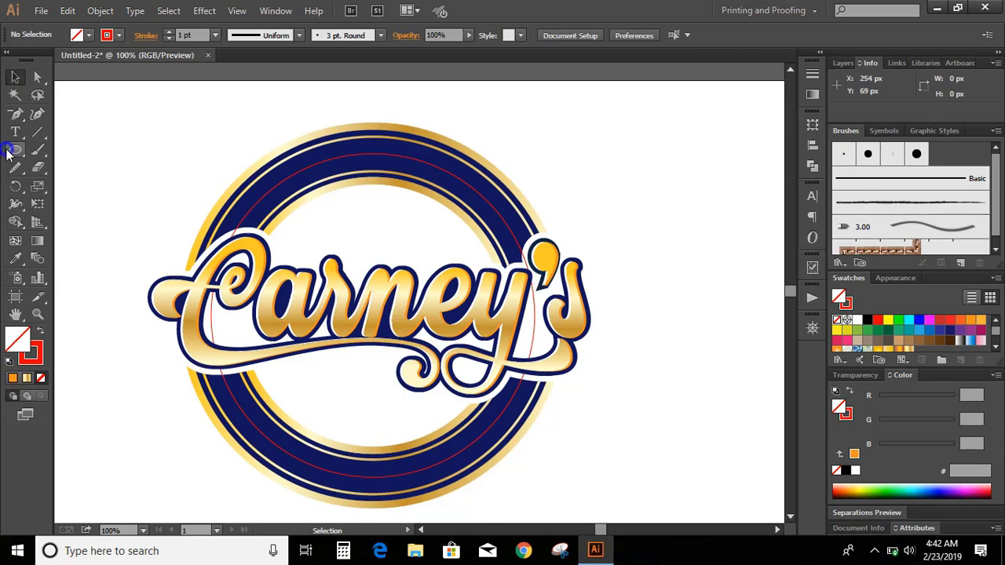
- Draw a tall guide rectangle about 305 px wide over the middle of the badge, extending beyond its top edge
{"action": "left_click_drag", "start_coordinate": [15, 149], "coordinate": [68, 148]}
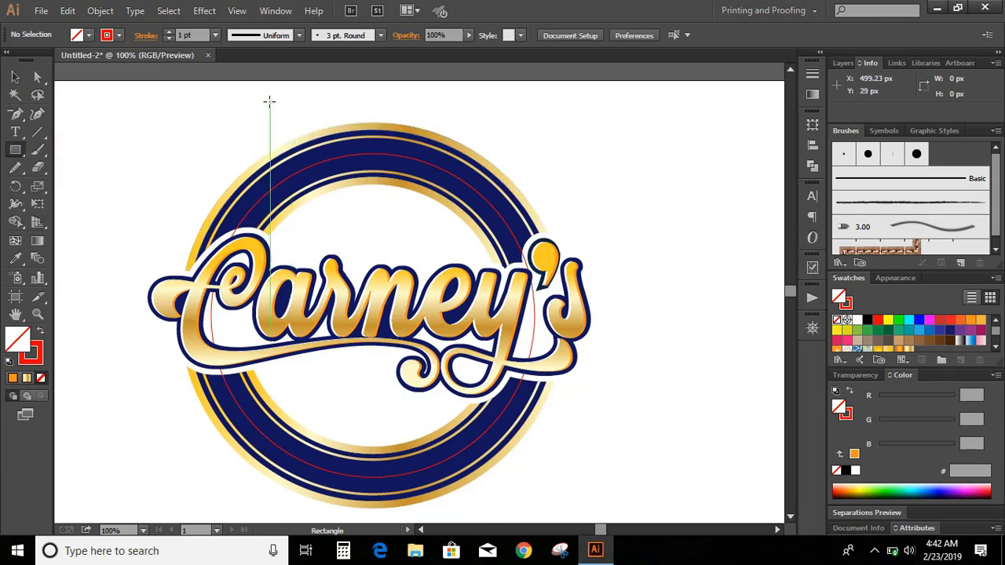
{"action": "left_click_drag", "start_coordinate": [264, 101], "coordinate": [493, 455]}
{"action": "scroll", "coordinate": [542, 121], "scroll_direction": "up", "scroll_amount": 2}
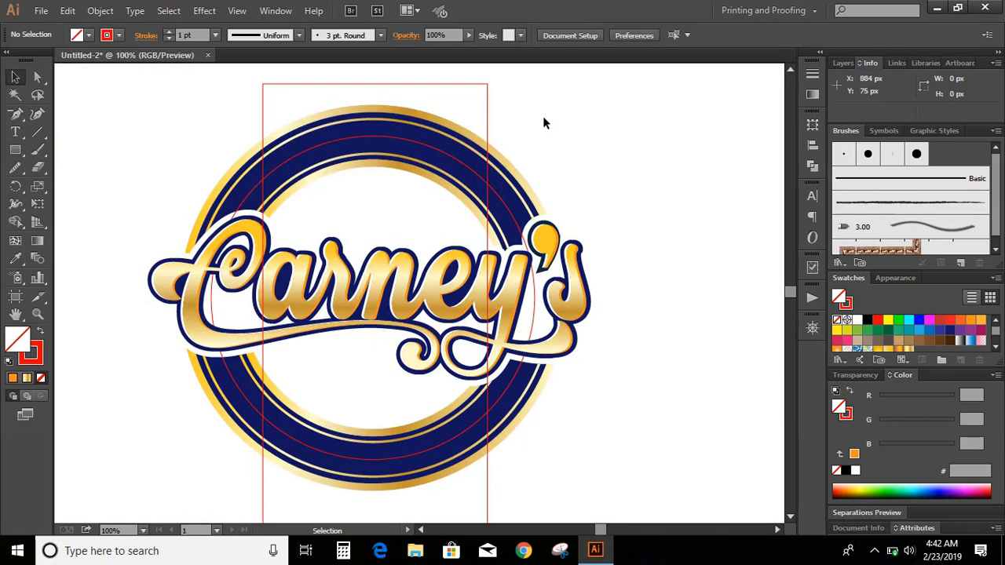
- Cut the thin red circle with the Scissors at its four intersections with the guide rectangle
{"action": "key", "text": "v"}
{"action": "left_click", "coordinate": [402, 140]}
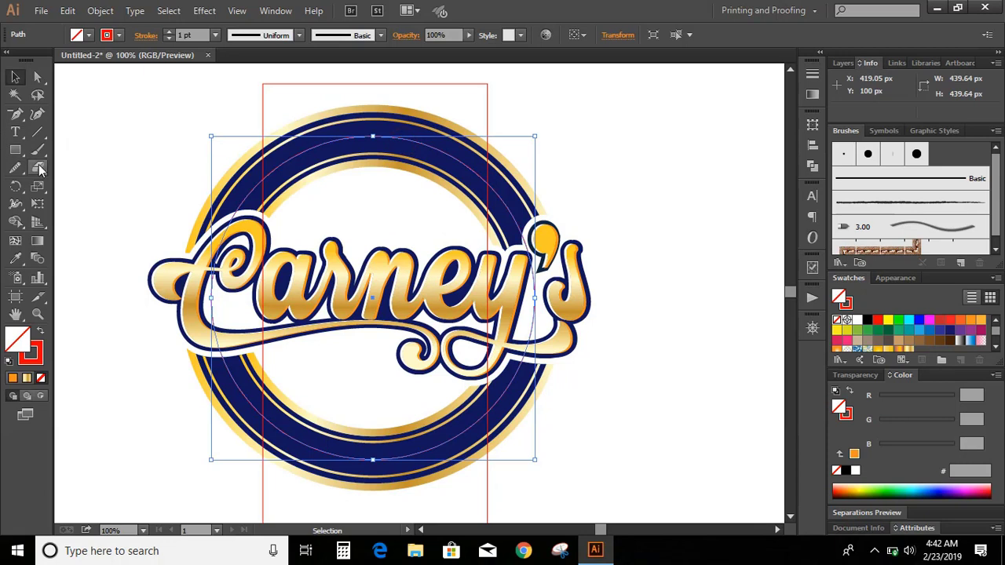
{"action": "left_click_drag", "start_coordinate": [38, 167], "coordinate": [103, 187]}
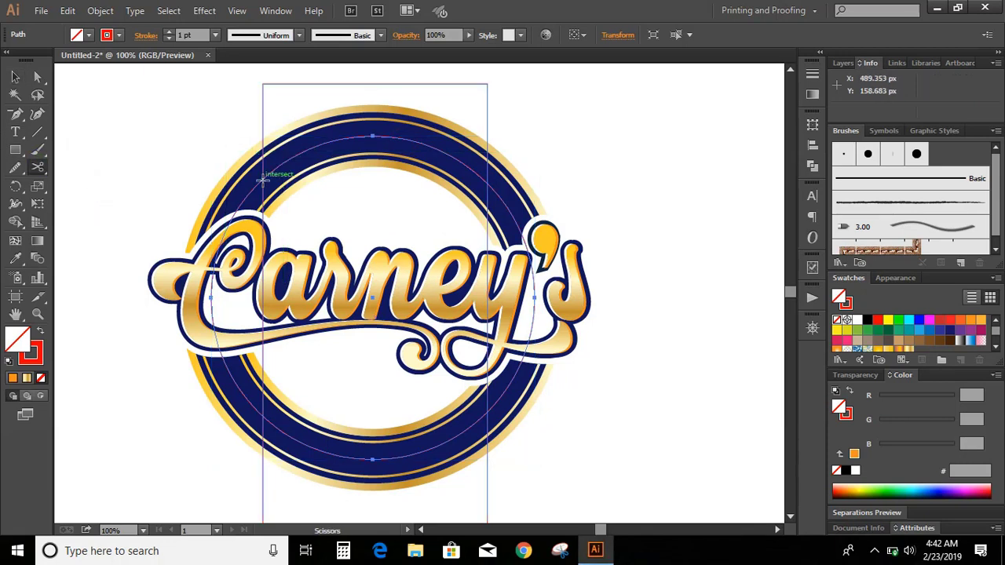
{"action": "left_click", "coordinate": [263, 180]}
{"action": "left_click", "coordinate": [486, 182]}
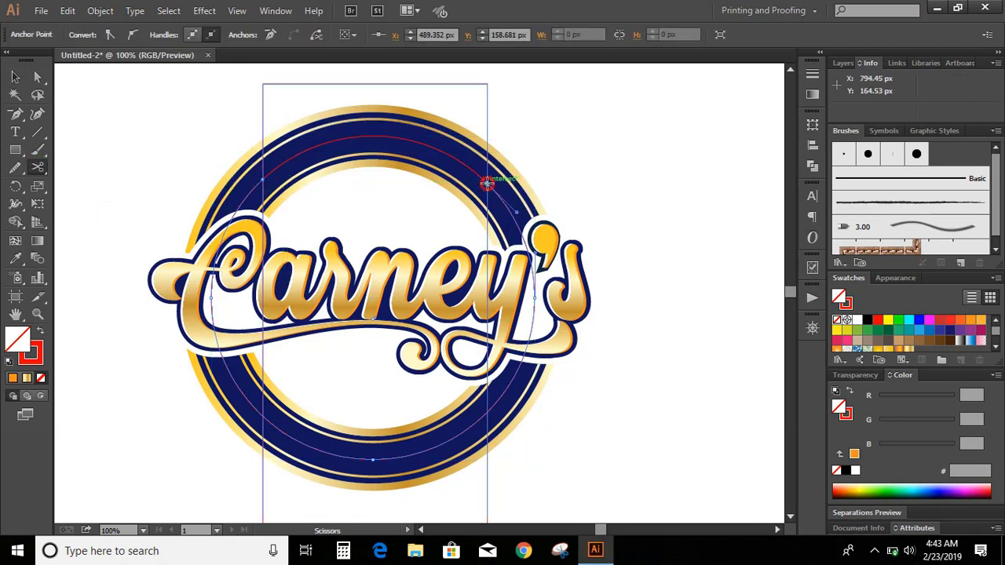
{"action": "left_click", "coordinate": [487, 411]}
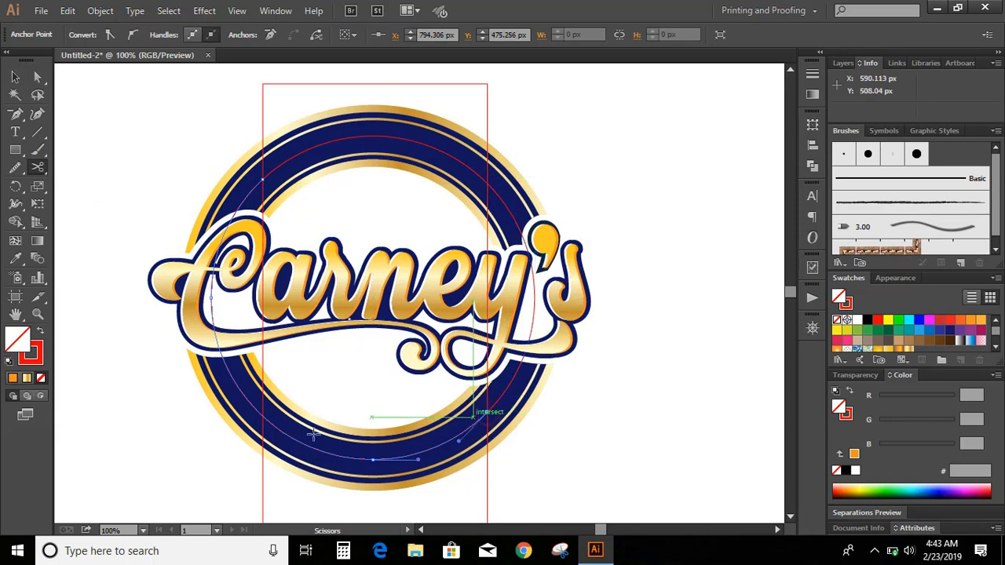
{"action": "left_click", "coordinate": [264, 416]}
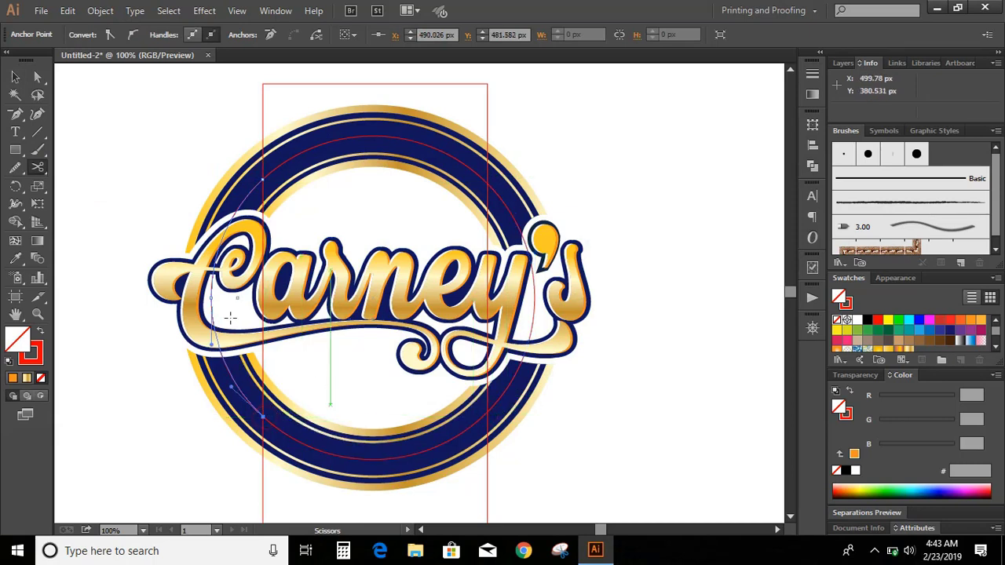
- Delete the left and right arcs of the red circle and the guide rectangle, keeping the upper and lower arcs
{"action": "left_click", "coordinate": [16, 78]}
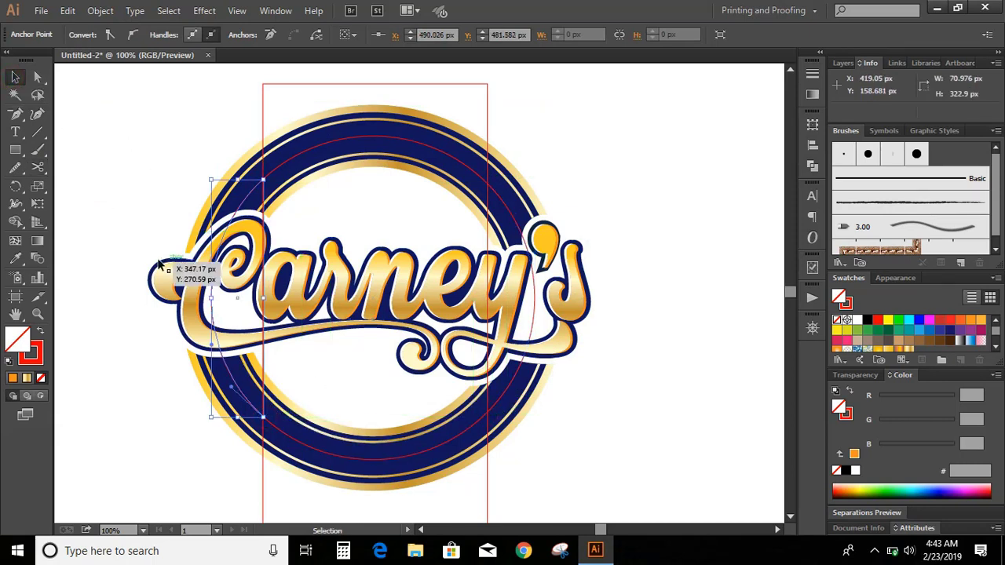
{"action": "left_click", "coordinate": [132, 219]}
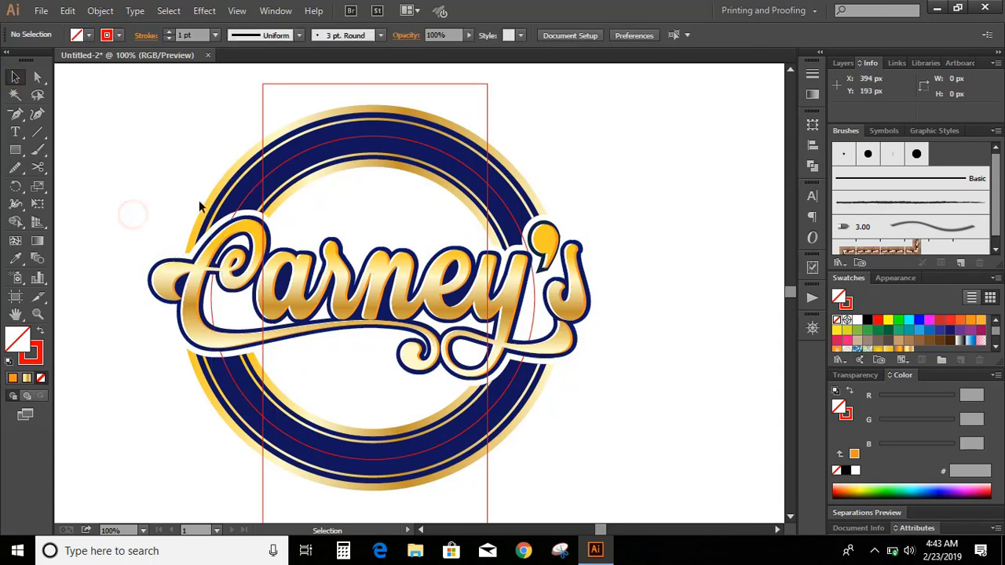
{"action": "left_click", "coordinate": [246, 205]}
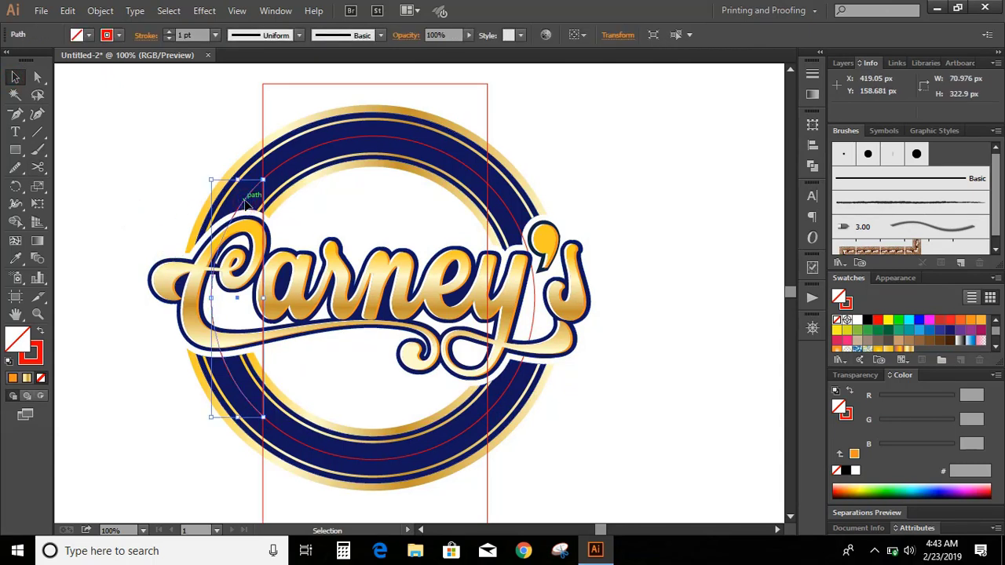
{"action": "key", "text": "ctrl+shift+a"}
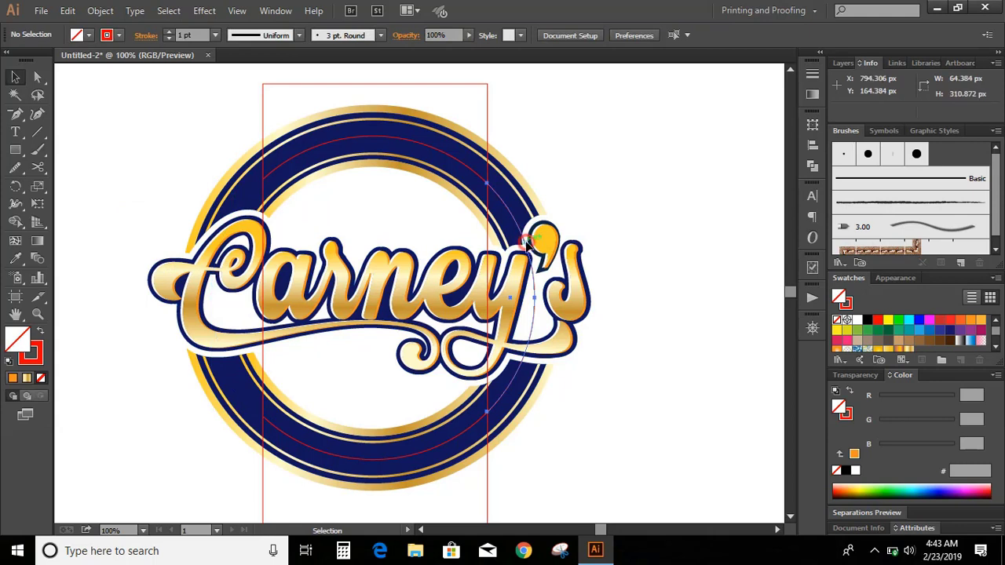
{"action": "left_click", "coordinate": [487, 116]}
{"action": "key", "text": "Delete"}
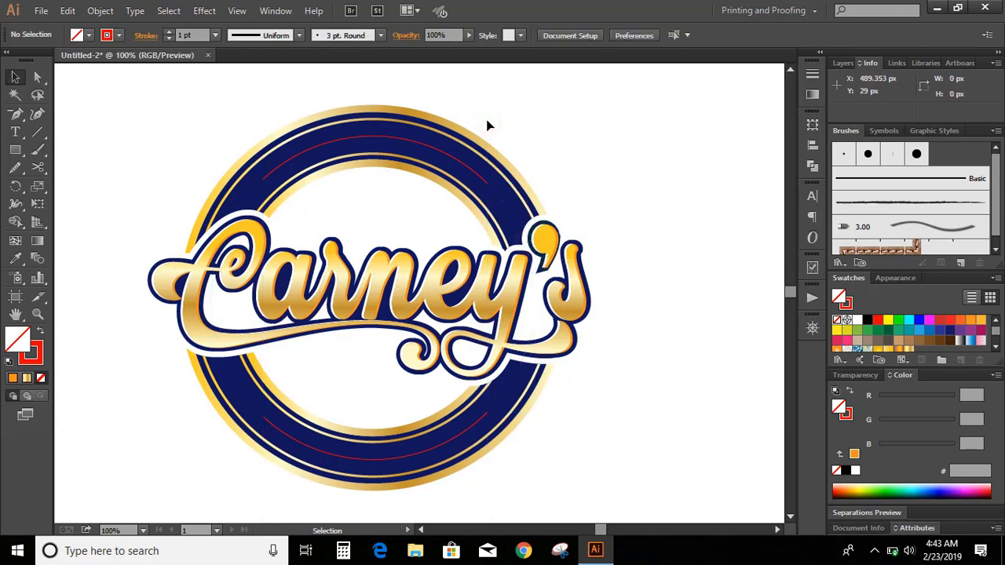
- Place the copied text "FUN FOOD DRINKS" along the upper red arc with the Type on a Path tool
{"action": "left_click", "coordinate": [14, 132]}
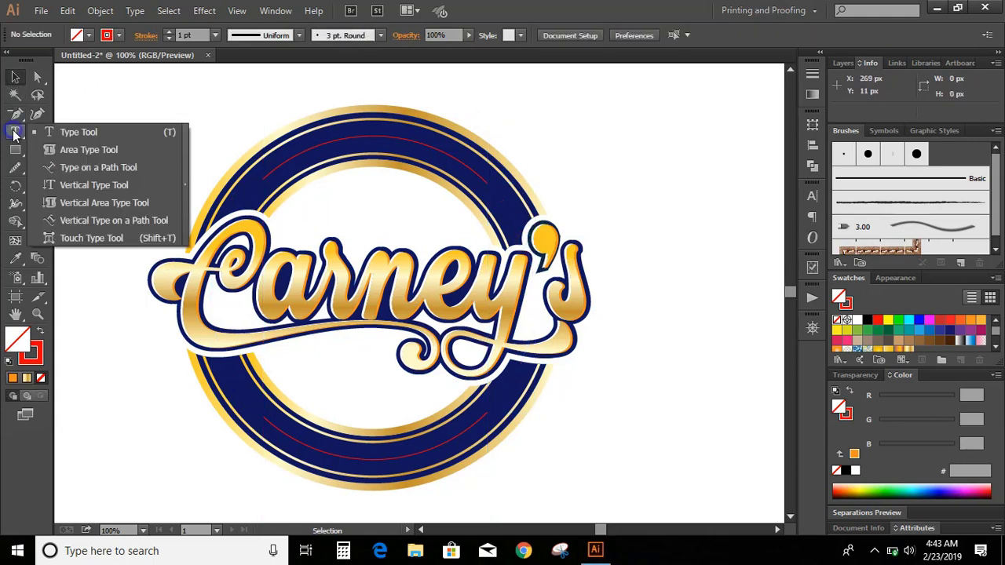
{"action": "left_click", "coordinate": [131, 168]}
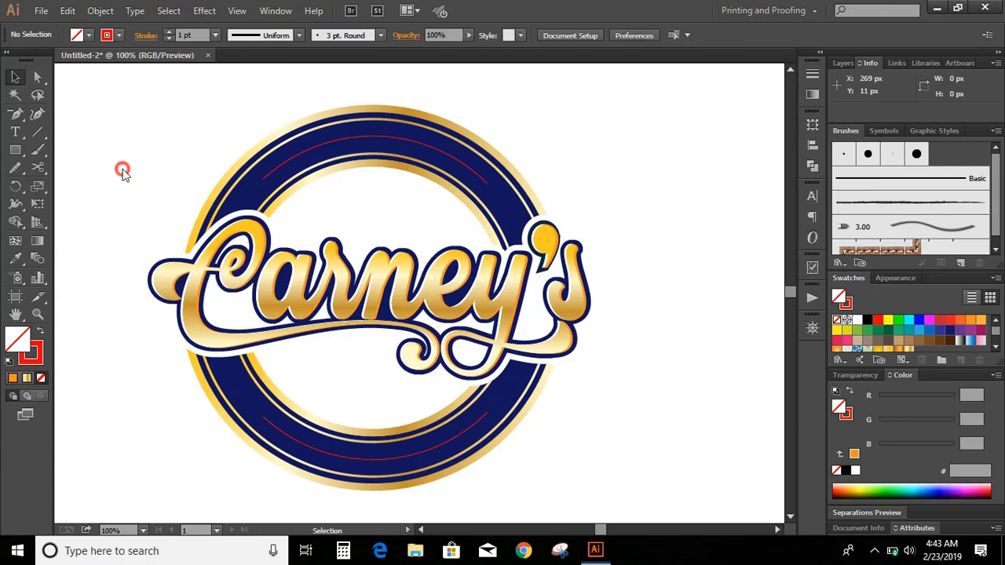
{"action": "left_click", "coordinate": [304, 151]}
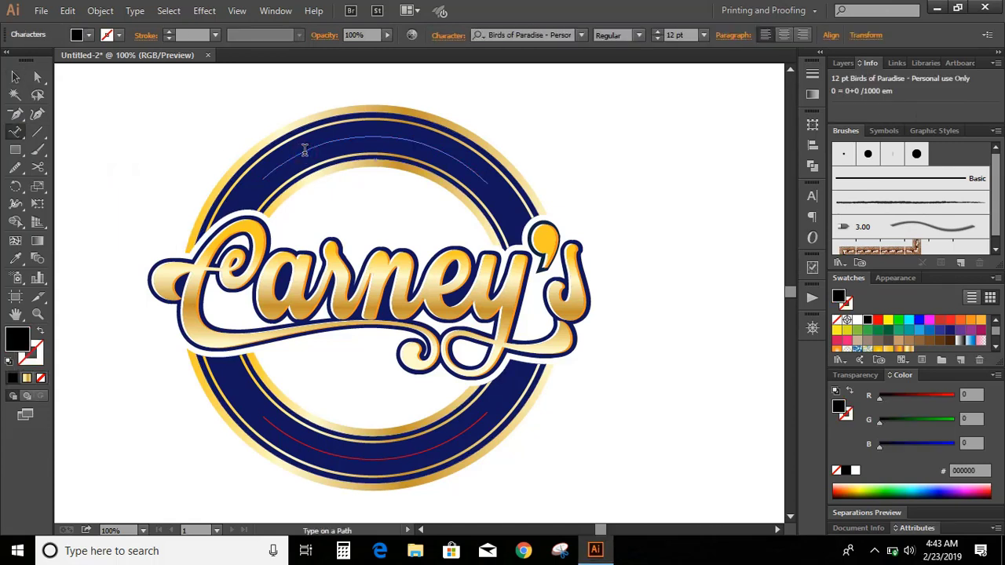
{"action": "key", "text": "ctrl+v"}
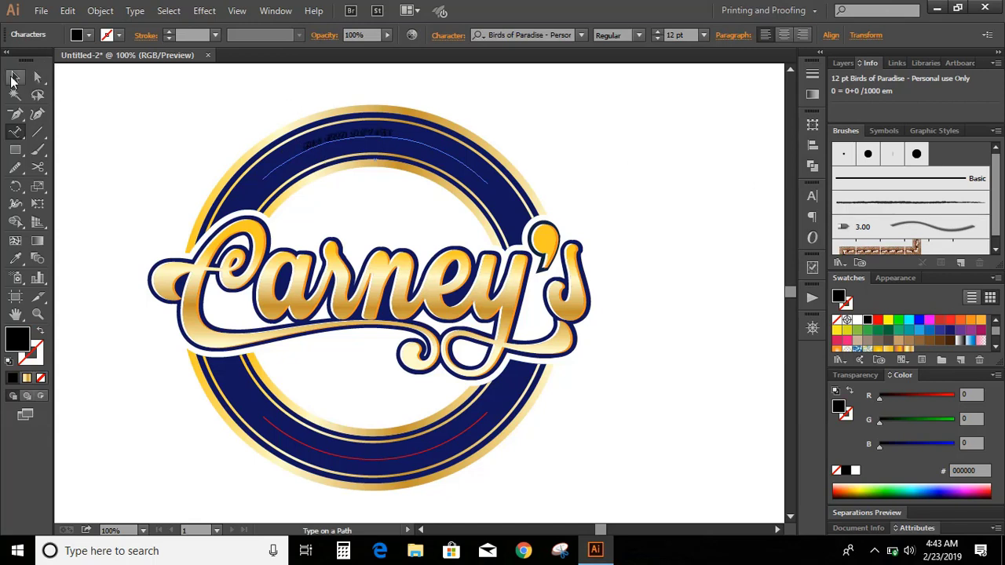
{"action": "left_click", "coordinate": [14, 77]}
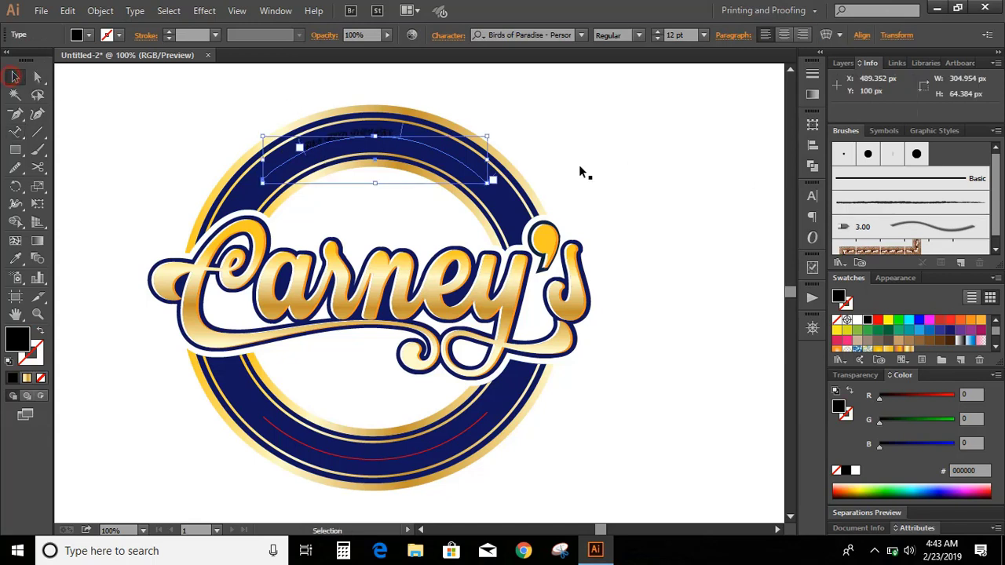
- Fill the curved "FUN FOOD DRINKS" text with white and set its font to Adamina
{"action": "left_click", "coordinate": [857, 321]}
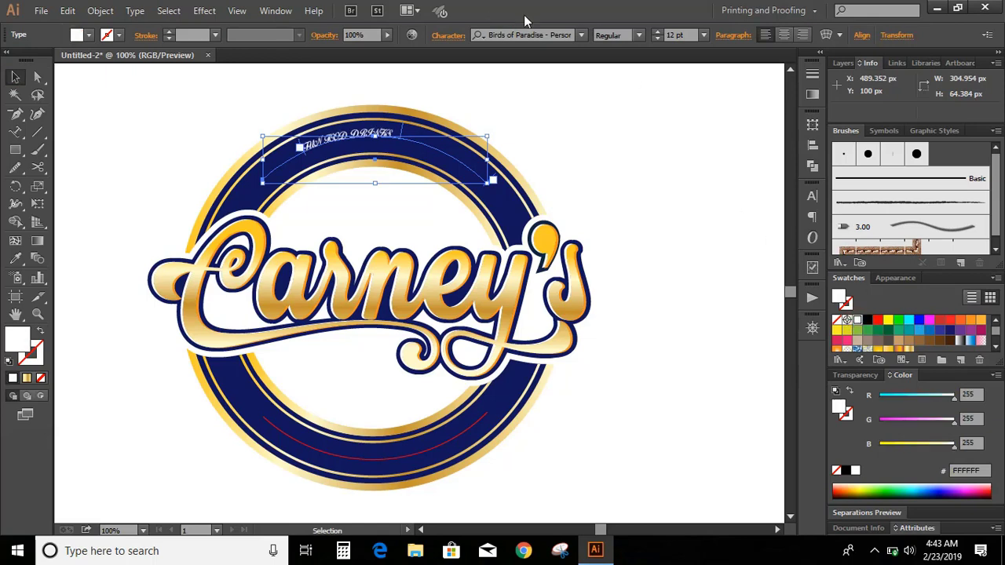
{"action": "left_click", "coordinate": [581, 35]}
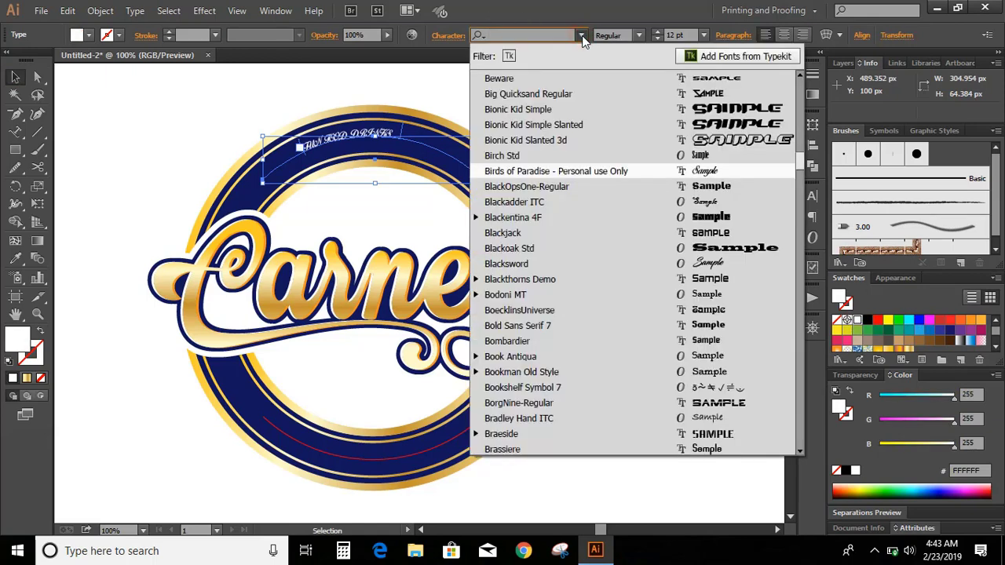
{"action": "scroll", "coordinate": [632, 264], "scroll_direction": "up", "scroll_amount": 15}
{"action": "left_click", "coordinate": [633, 124]}
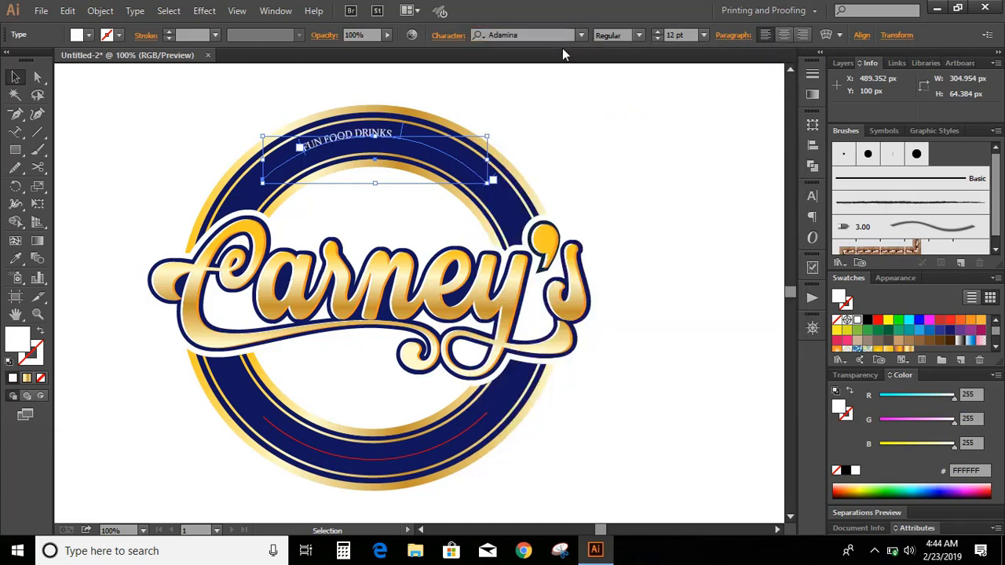
- Enlarge the curved "FUN FOOD DRINKS" text, trying 60 pt before setting its font size to 36 pt
{"action": "left_click", "coordinate": [705, 39]}
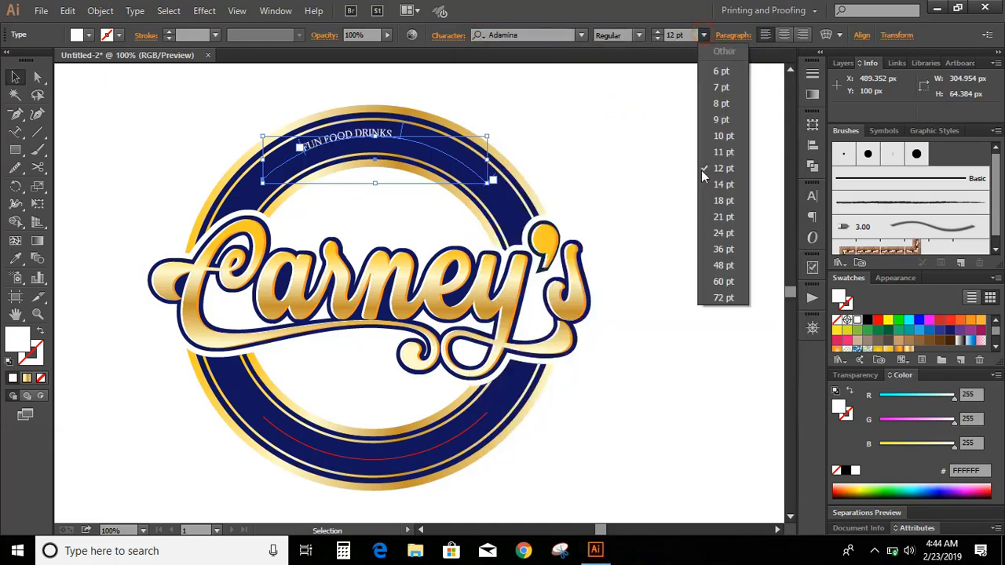
{"action": "left_click", "coordinate": [721, 281]}
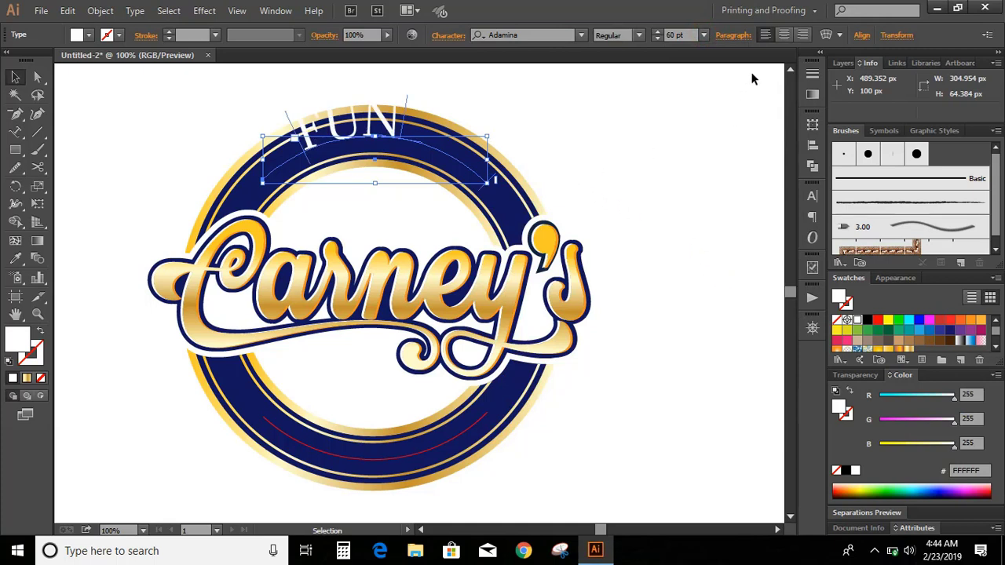
{"action": "left_click", "coordinate": [704, 34]}
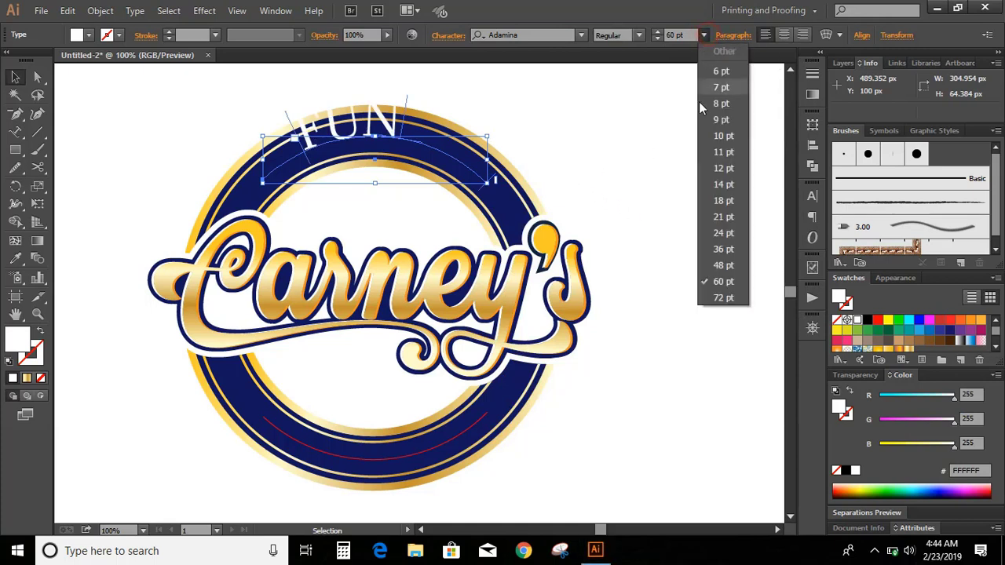
{"action": "left_click", "coordinate": [723, 249]}
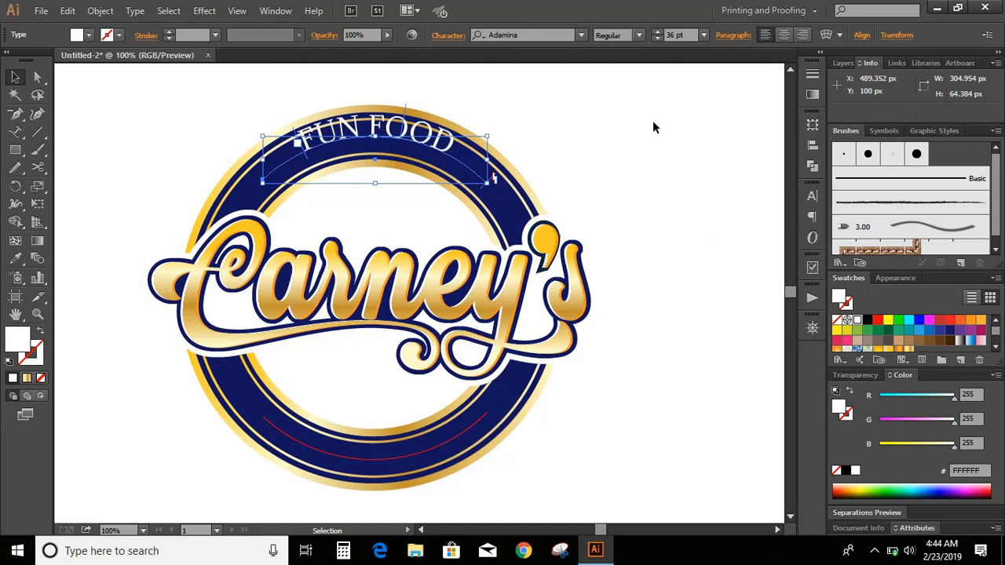
- Extend the start of the "FUN FOOD DRINKS" text range to the left end of its arc and center-align the text
{"action": "left_click", "coordinate": [804, 36]}
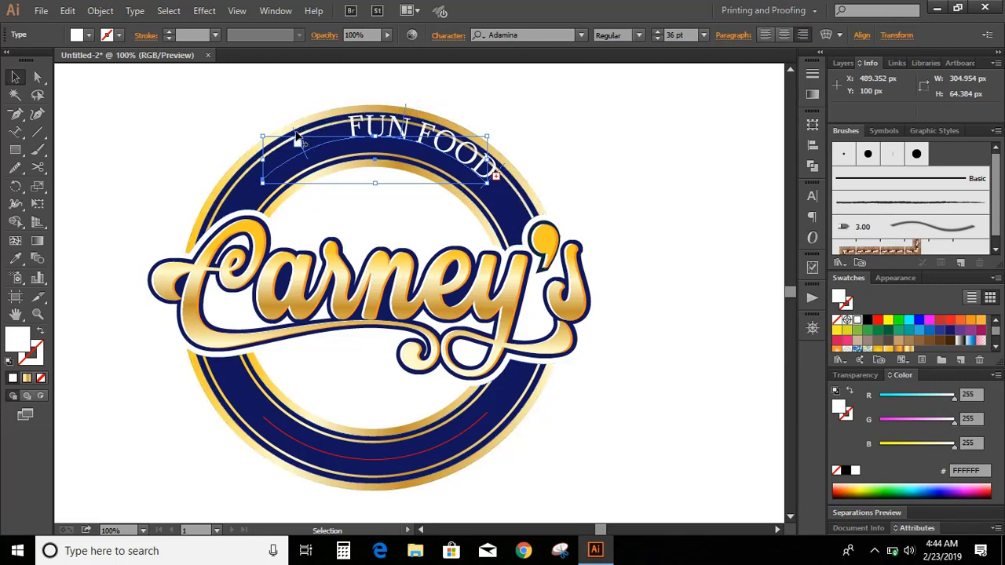
{"action": "left_click_drag", "start_coordinate": [297, 138], "coordinate": [245, 175]}
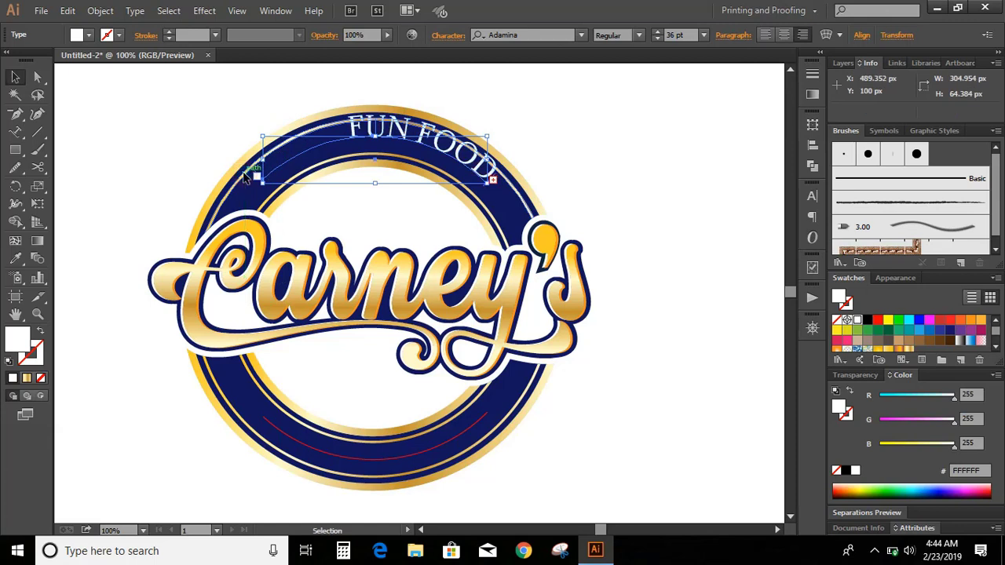
{"action": "left_click", "coordinate": [783, 35]}
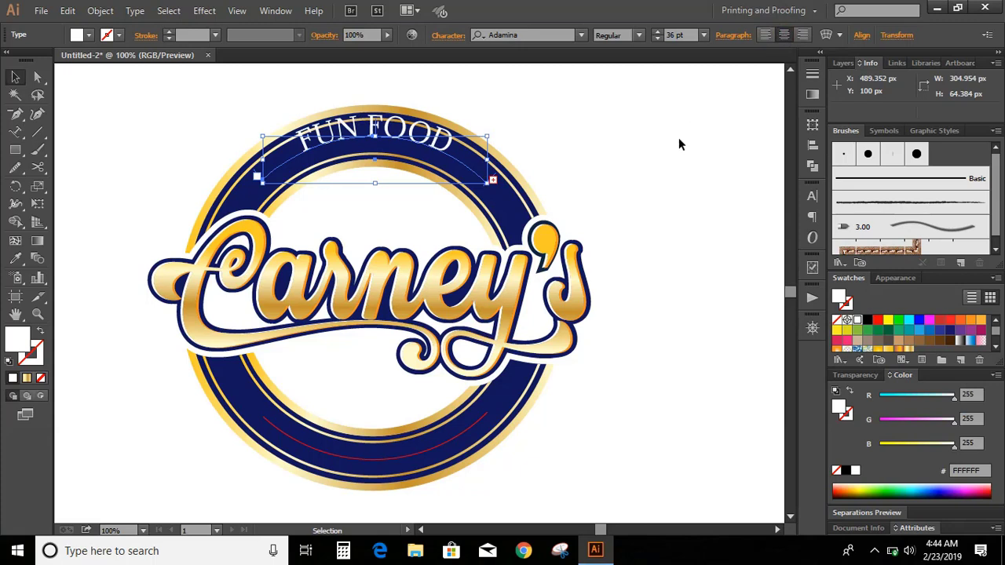
- Reduce the font size of "FUN FOOD DRINKS" to 32 pt so the whole phrase fits along the upper arc
{"action": "left_click", "coordinate": [657, 39]}
{"action": "left_click", "coordinate": [657, 39]}
{"action": "left_click", "coordinate": [657, 39]}
{"action": "left_click", "coordinate": [657, 39]}
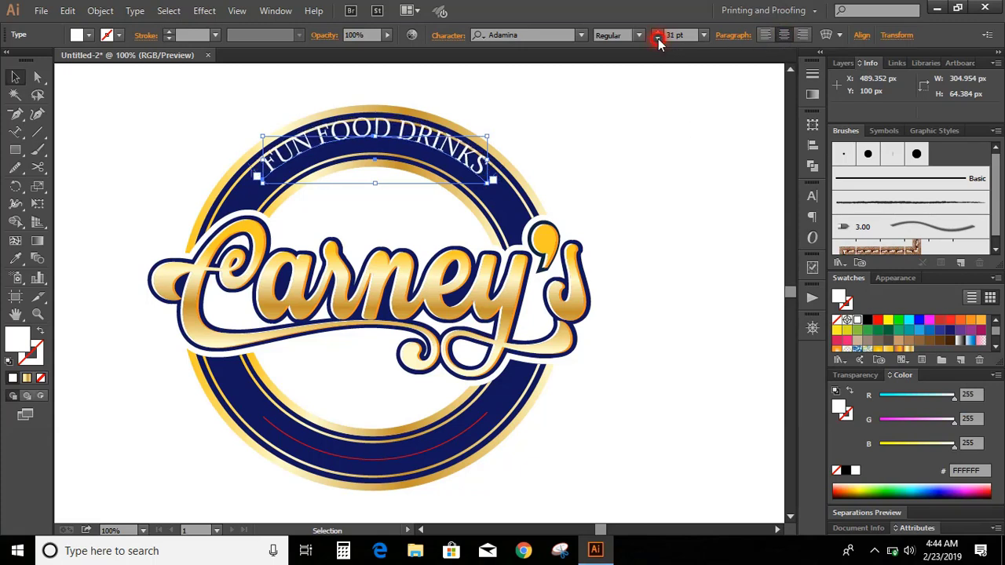
{"action": "left_click", "coordinate": [657, 39]}
{"action": "left_click", "coordinate": [657, 39]}
{"action": "left_click", "coordinate": [657, 39]}
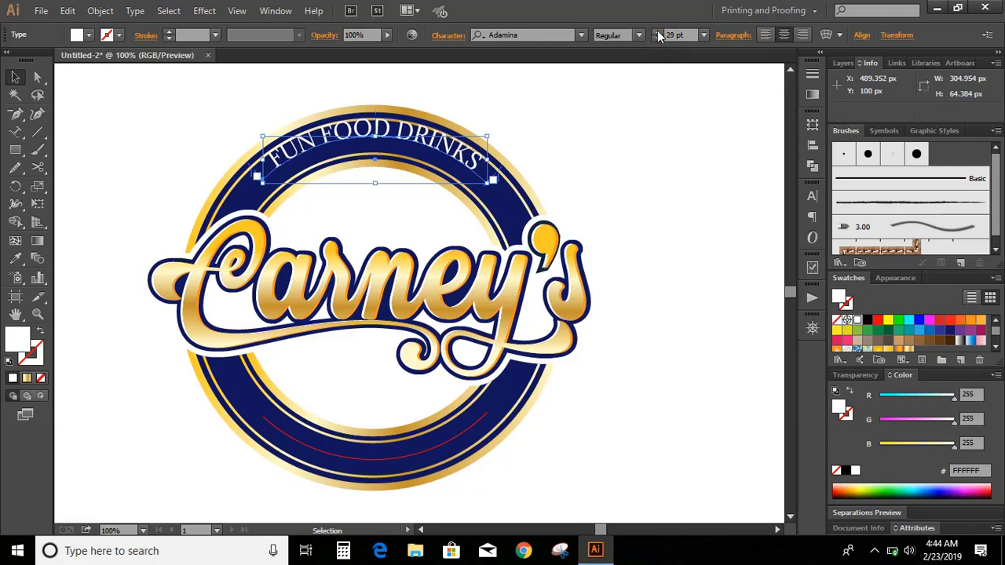
{"action": "left_click", "coordinate": [658, 32]}
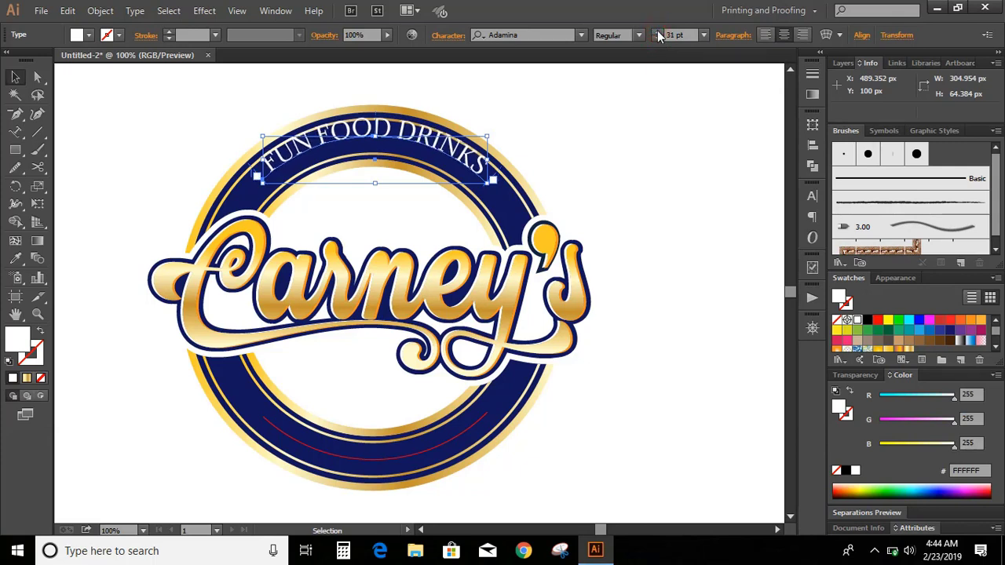
{"action": "left_click", "coordinate": [658, 33]}
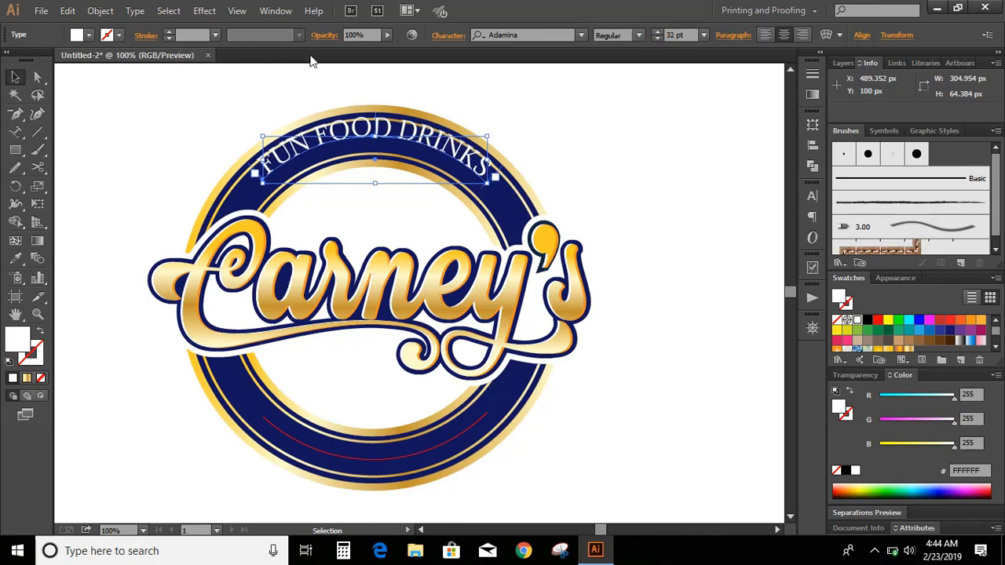
- Set the Align to Path option of the "FUN FOOD DRINKS" path text to Center and deselect it
{"action": "left_click", "coordinate": [129, 11]}
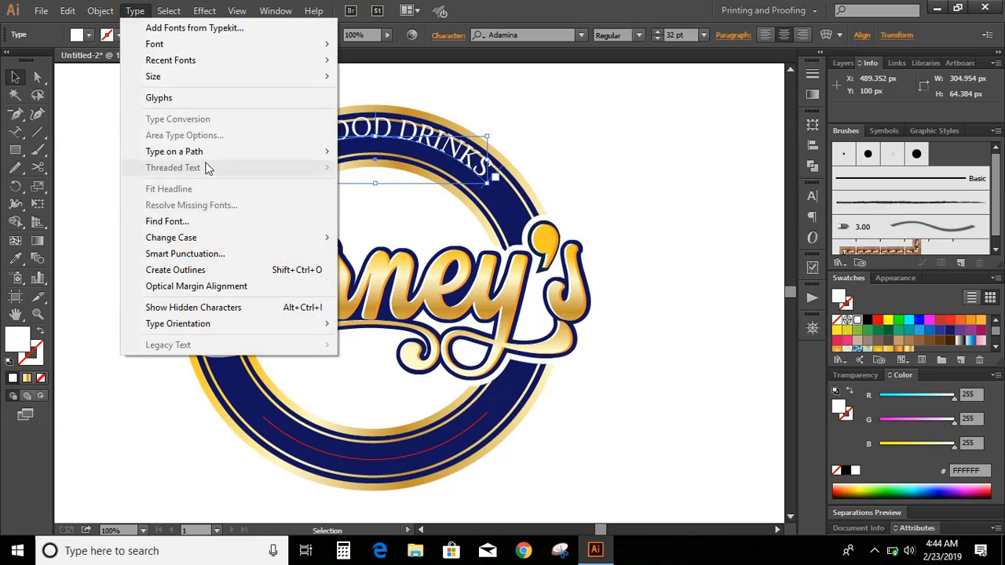
{"action": "mouse_move", "coordinate": [206, 152]}
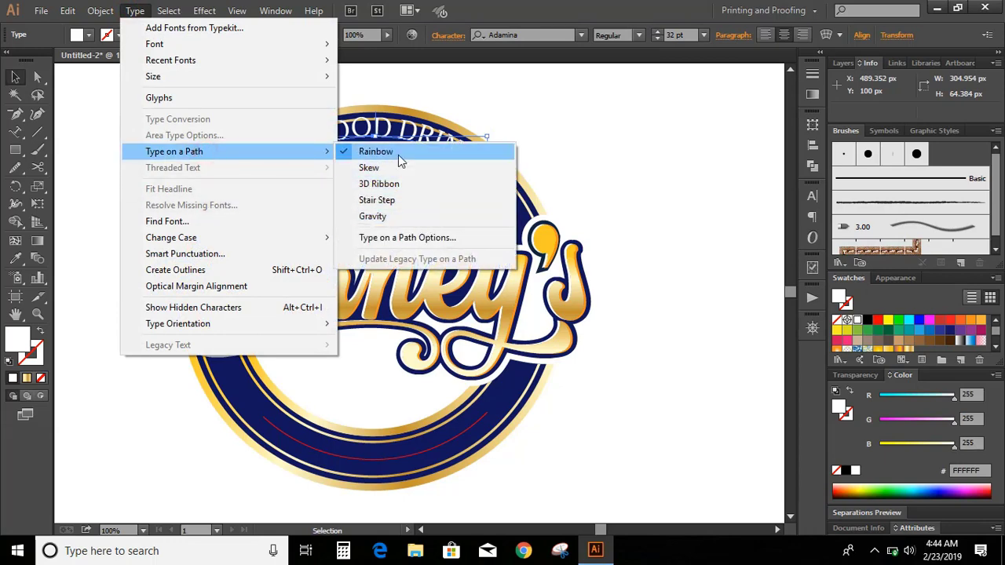
{"action": "left_click", "coordinate": [408, 238]}
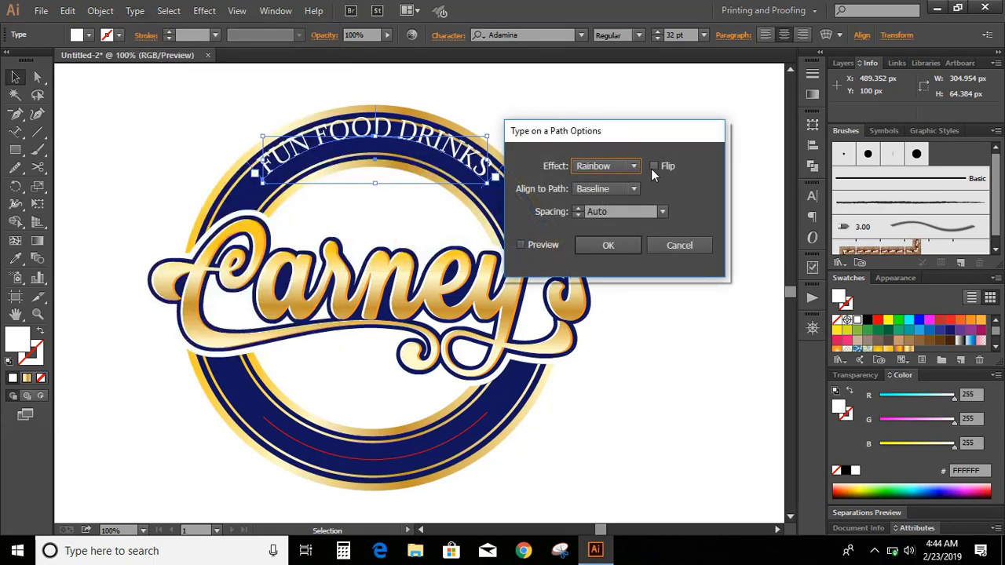
{"action": "left_click", "coordinate": [606, 193]}
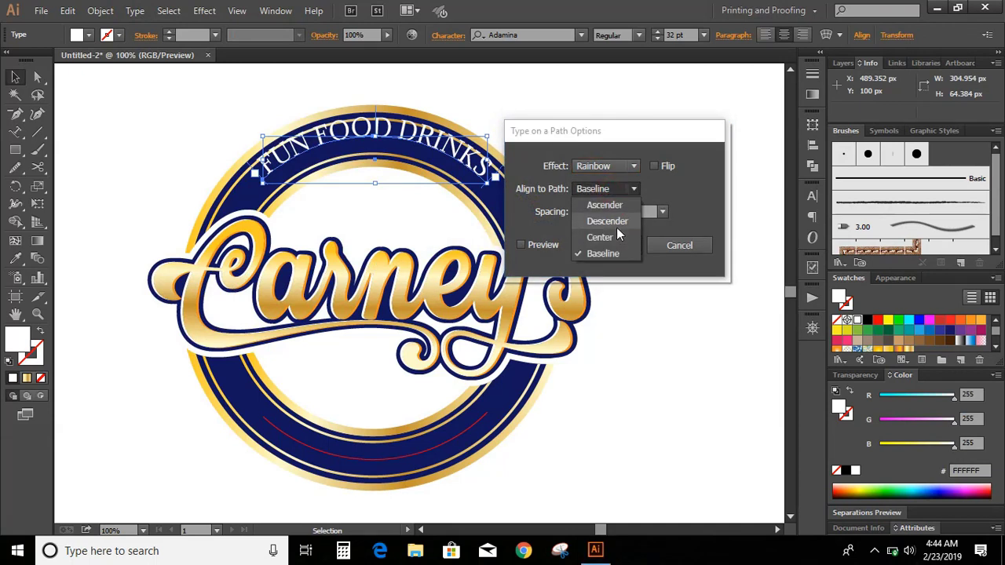
{"action": "left_click", "coordinate": [607, 238]}
{"action": "left_click", "coordinate": [522, 245]}
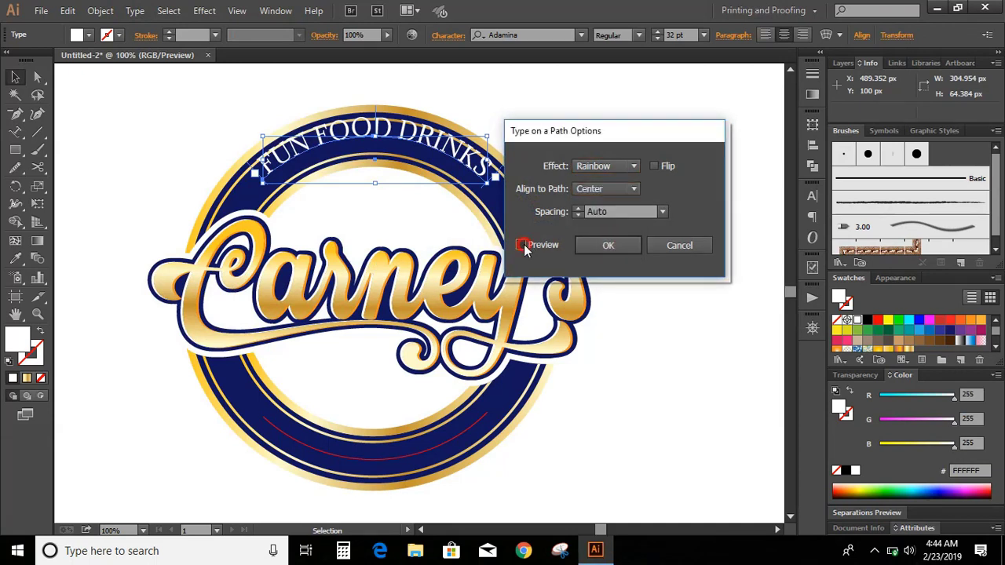
{"action": "left_click", "coordinate": [602, 248]}
{"action": "left_click", "coordinate": [663, 248]}
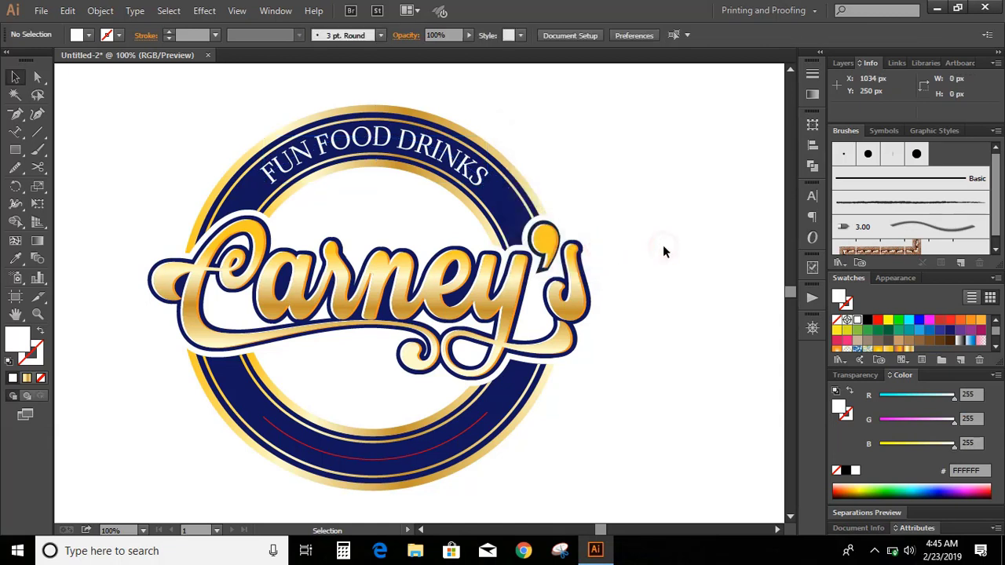
- Add the text "SINCE 1979" along the lower red arc with the Type on a Path tool and fill it with white
{"action": "left_click", "coordinate": [16, 134]}
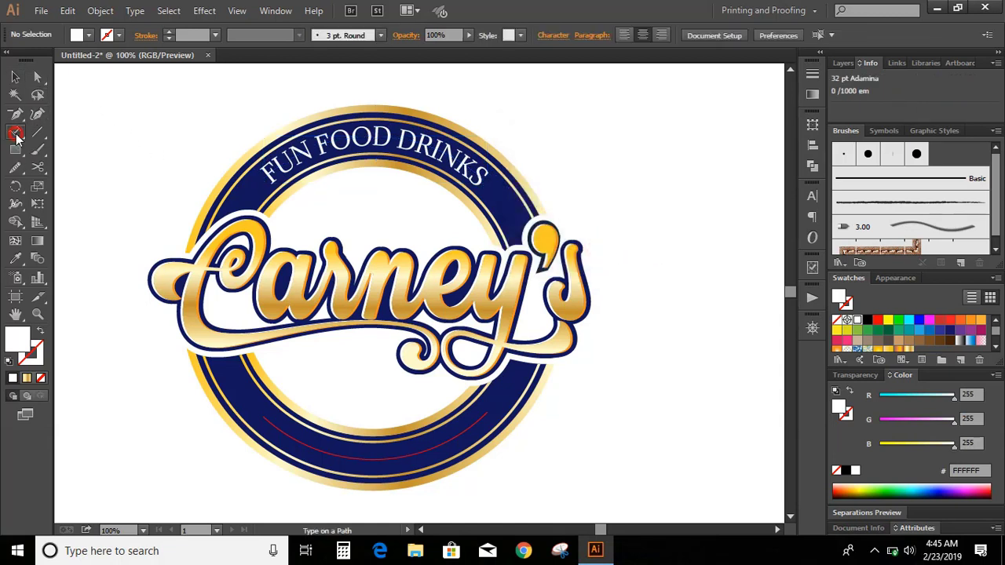
{"action": "left_click", "coordinate": [394, 460]}
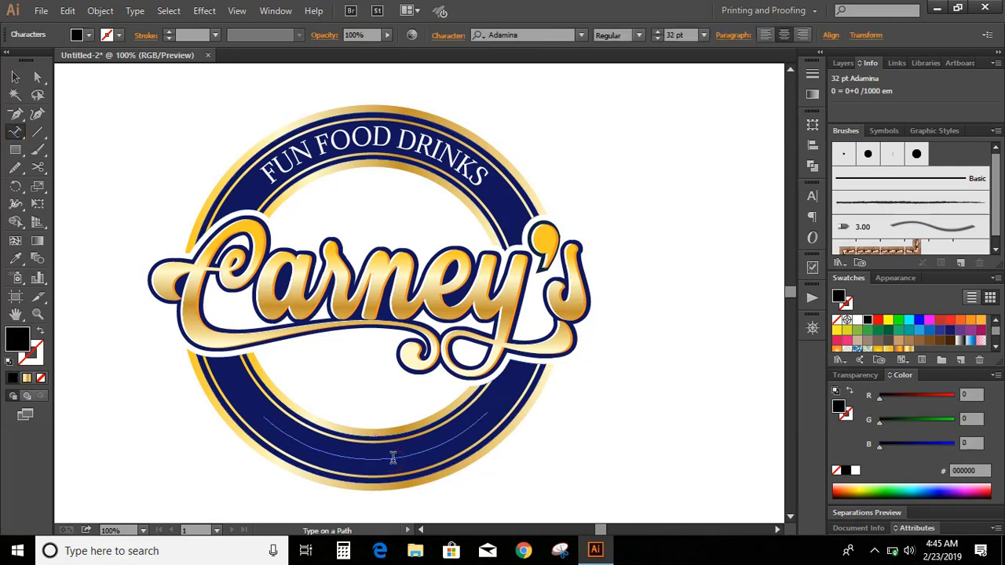
{"action": "type", "text": "SINCE"}
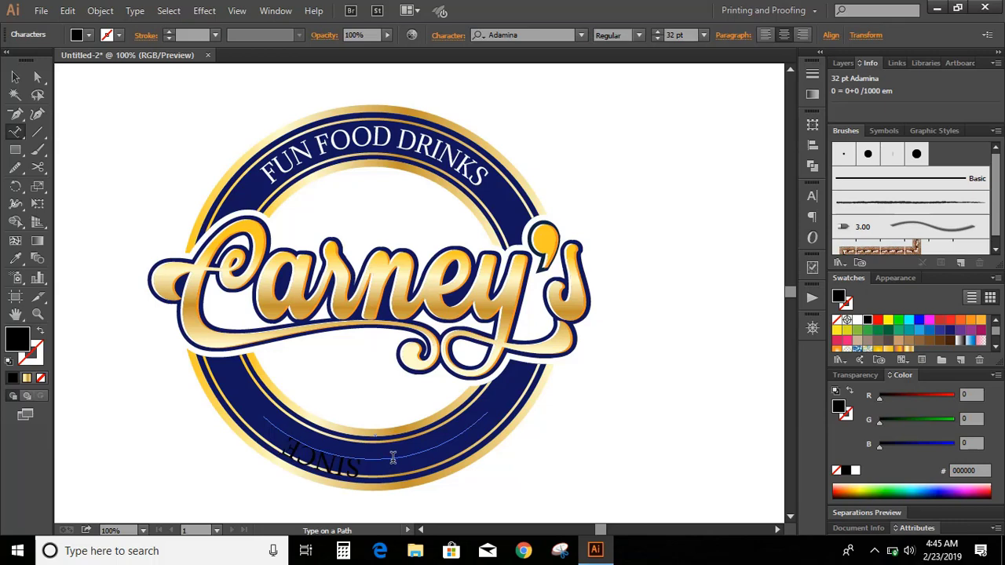
{"action": "type", "text": " 19"}
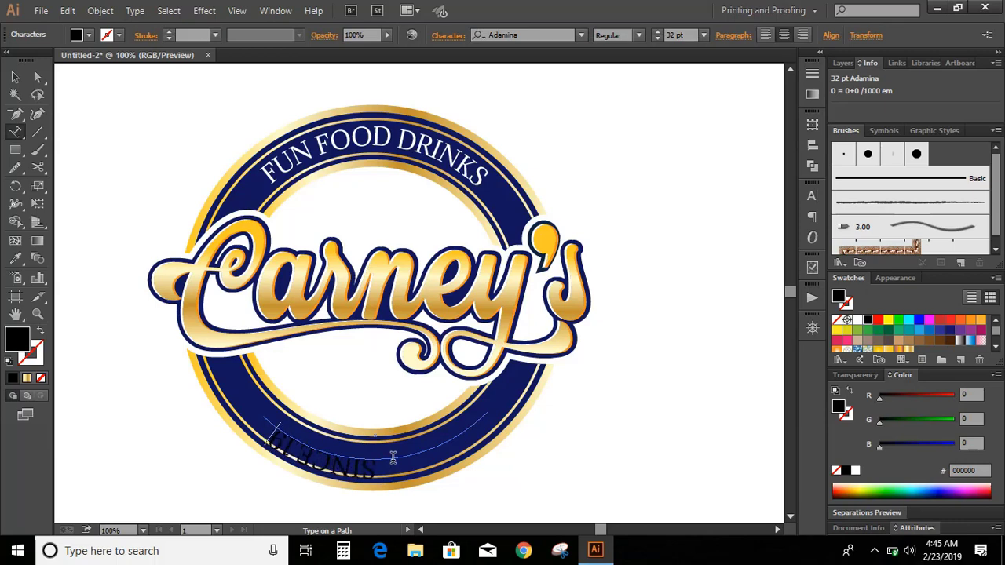
{"action": "type", "text": "76"}
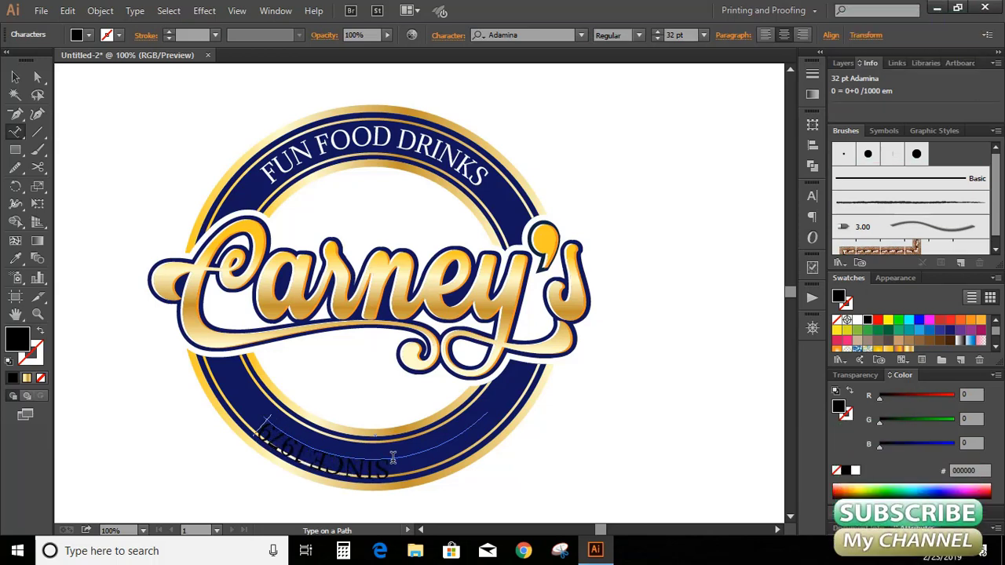
{"action": "left_click", "coordinate": [14, 77]}
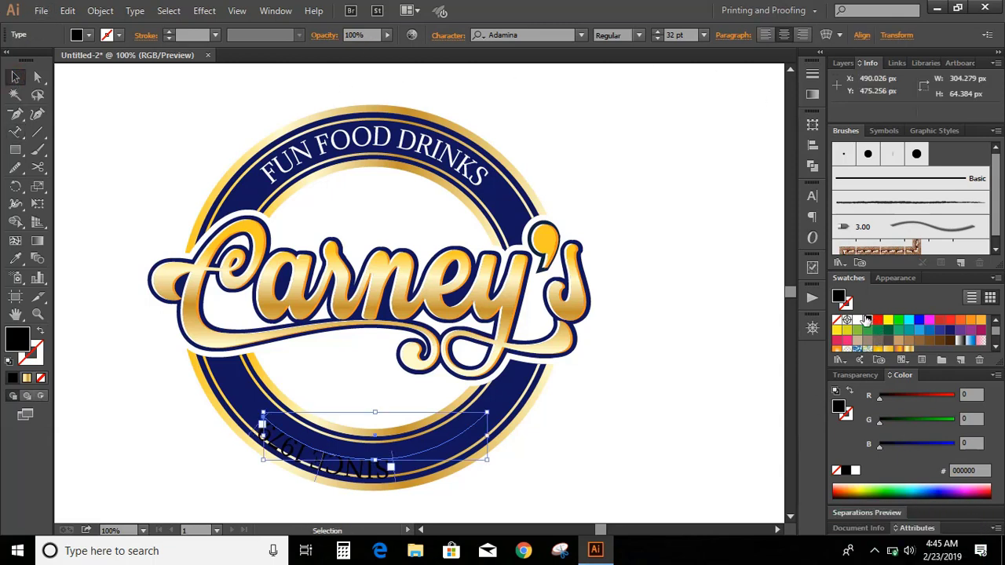
{"action": "left_click", "coordinate": [858, 320]}
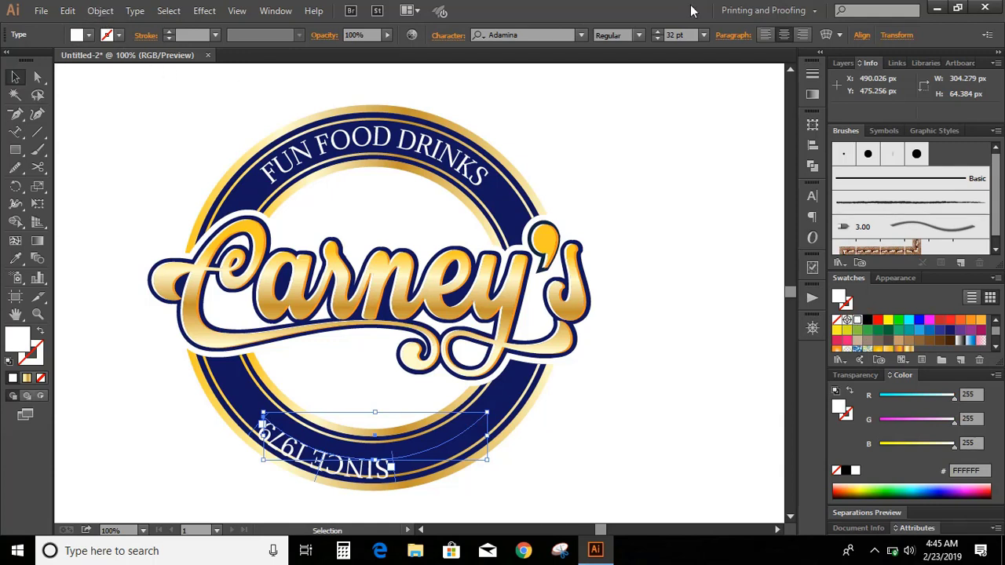
- Extend the "SINCE 1979" text range to the right end of the lower arc and center-align the text
{"action": "left_click", "coordinate": [805, 35]}
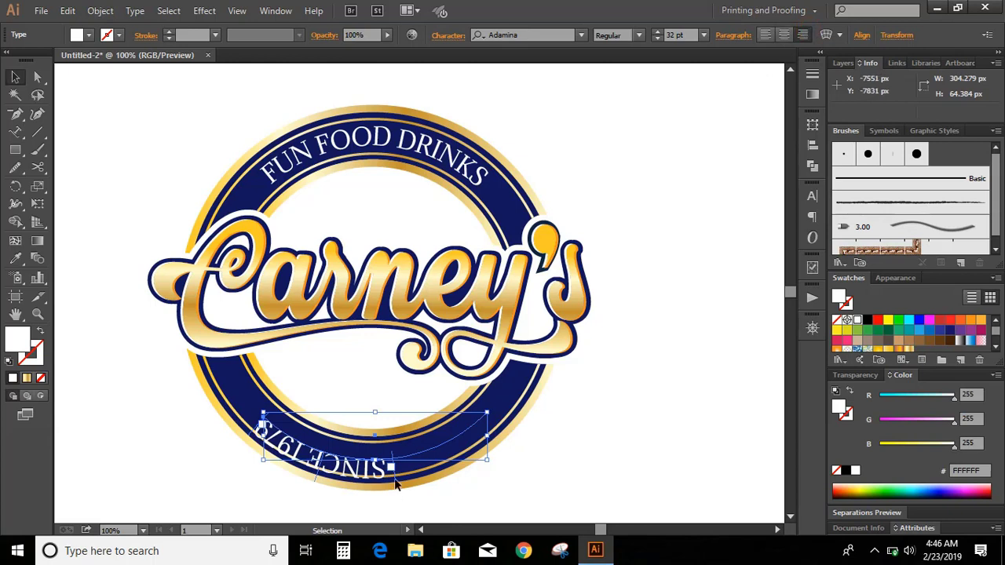
{"action": "left_click_drag", "start_coordinate": [407, 479], "coordinate": [495, 410]}
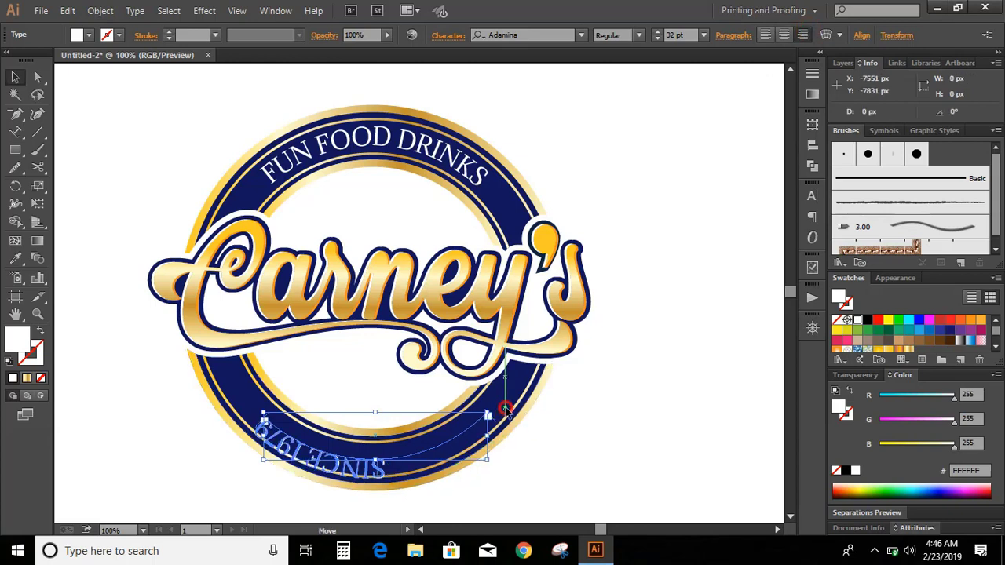
{"action": "left_click", "coordinate": [784, 35]}
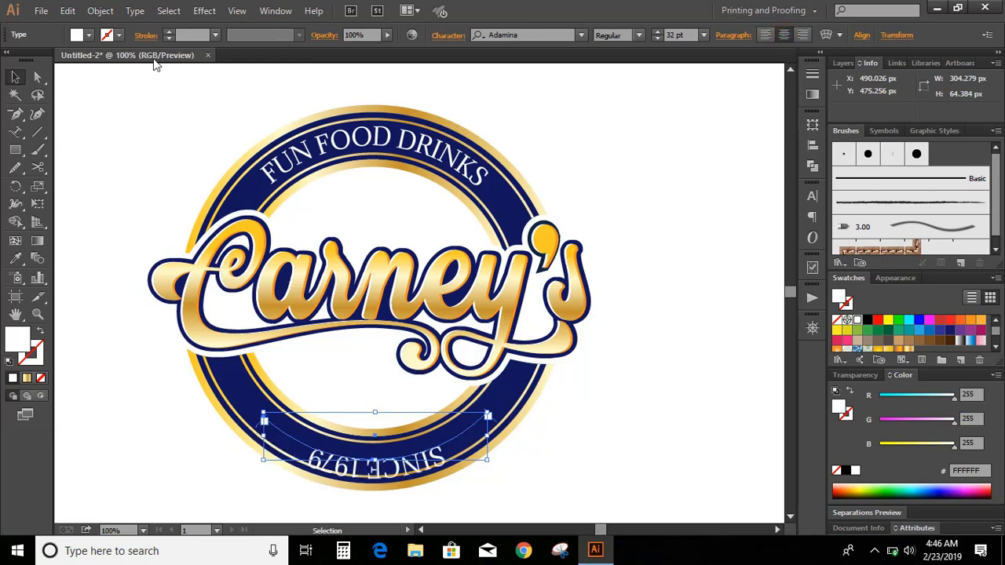
- Flip the "SINCE 1979" path text and set its Align to Path option to Center
{"action": "left_click", "coordinate": [134, 10]}
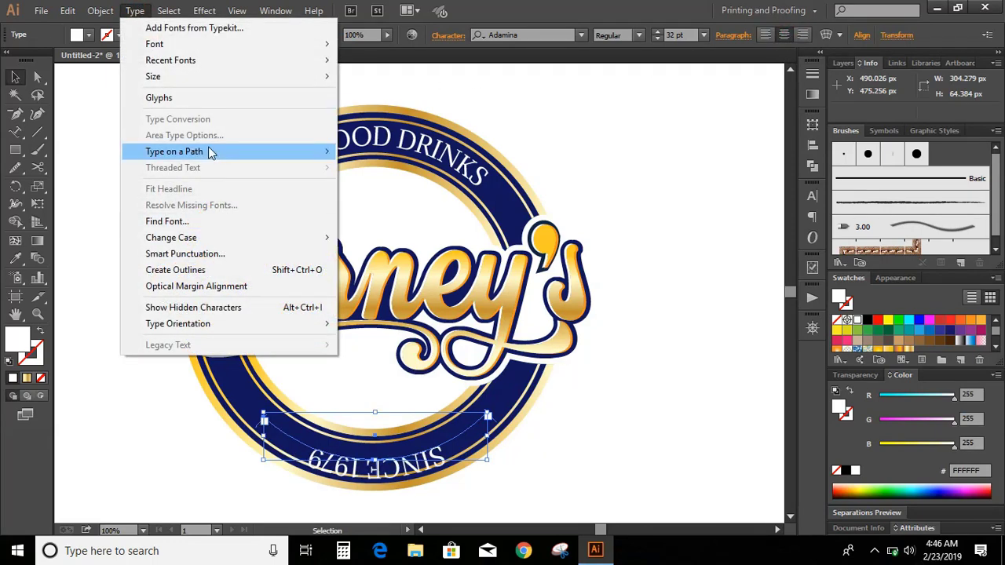
{"action": "mouse_move", "coordinate": [209, 151]}
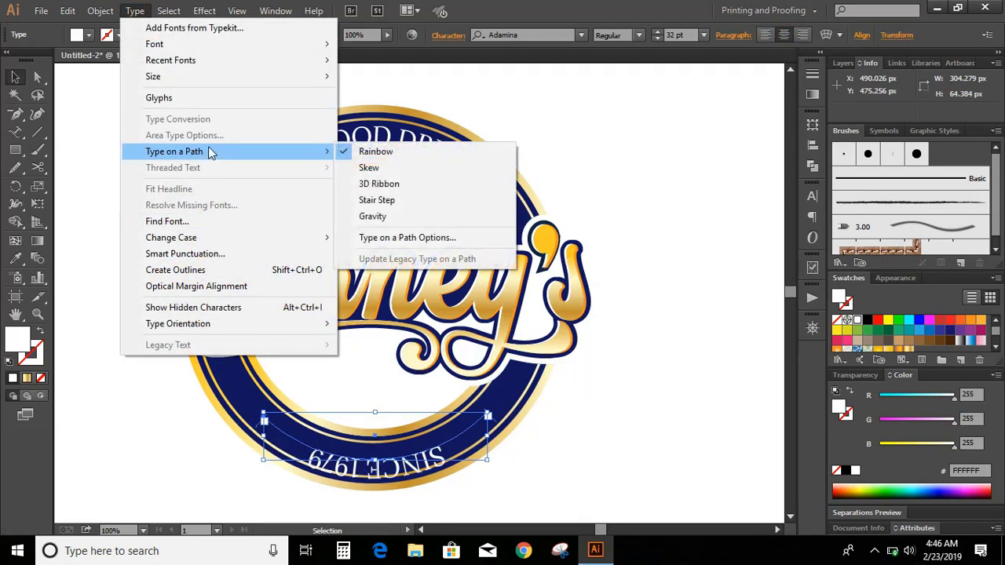
{"action": "left_click", "coordinate": [396, 242]}
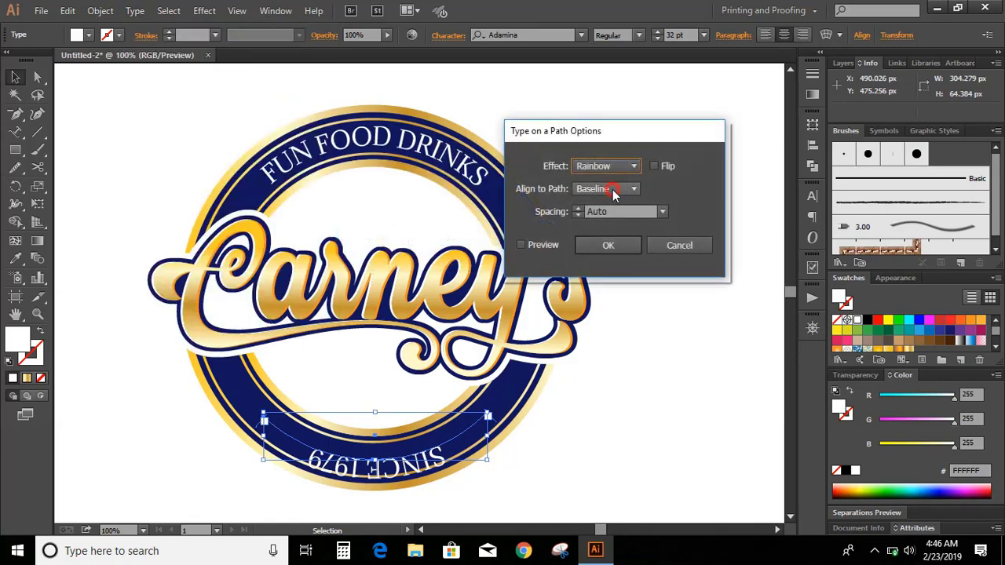
{"action": "left_click", "coordinate": [613, 189]}
{"action": "left_click", "coordinate": [599, 239]}
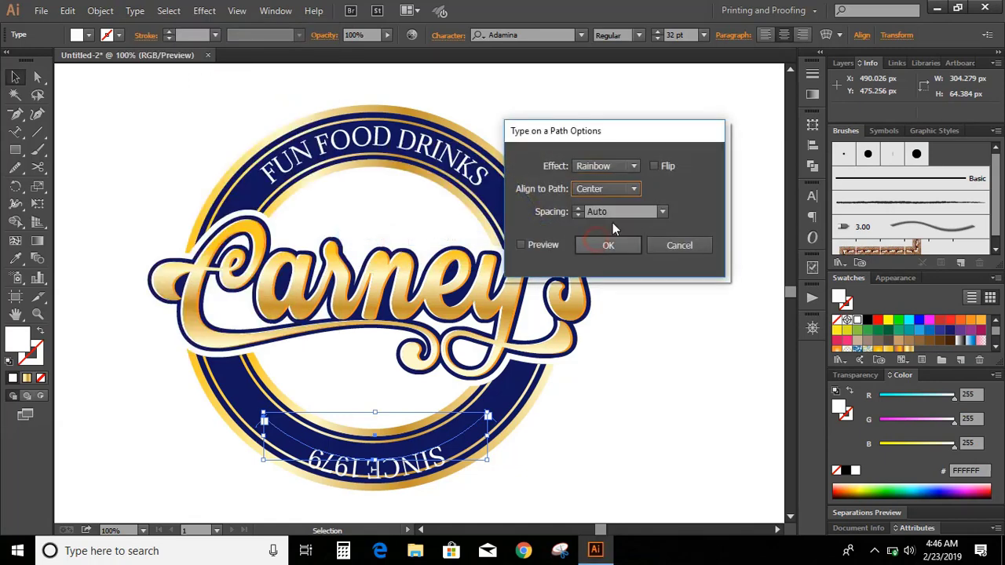
{"action": "left_click", "coordinate": [654, 167]}
{"action": "left_click", "coordinate": [522, 246]}
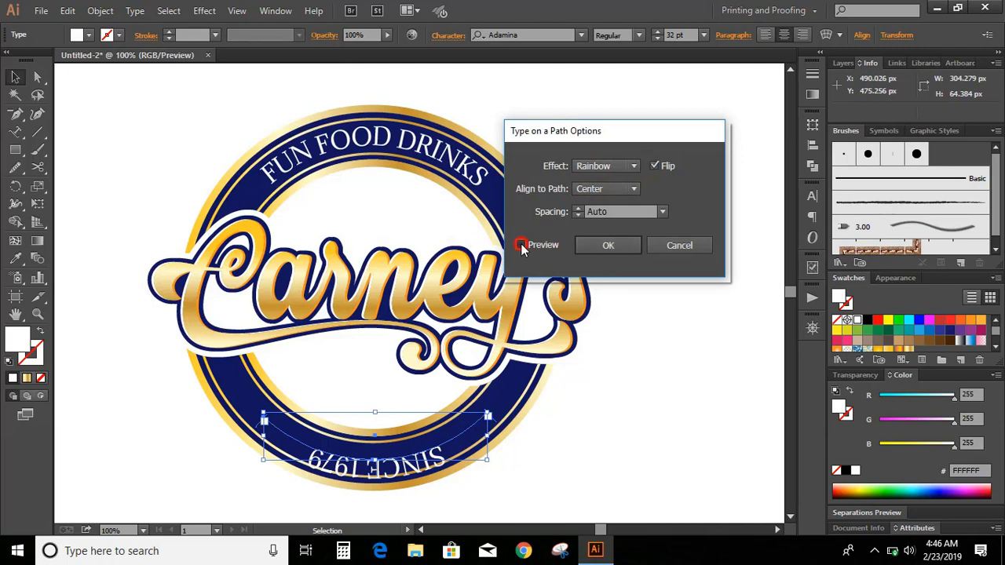
{"action": "left_click", "coordinate": [609, 245]}
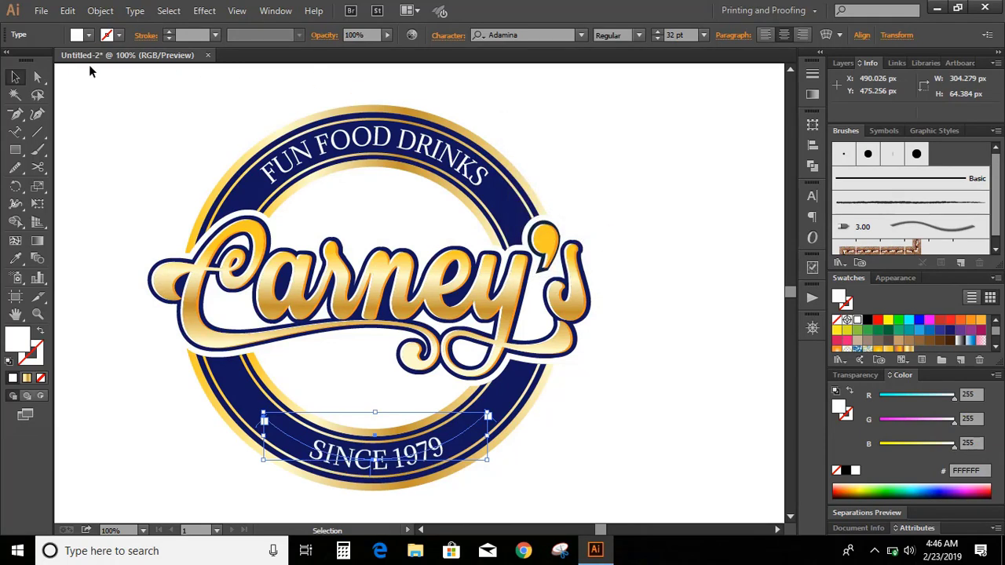
{"action": "left_click", "coordinate": [11, 76]}
{"action": "double_click", "coordinate": [398, 465]}
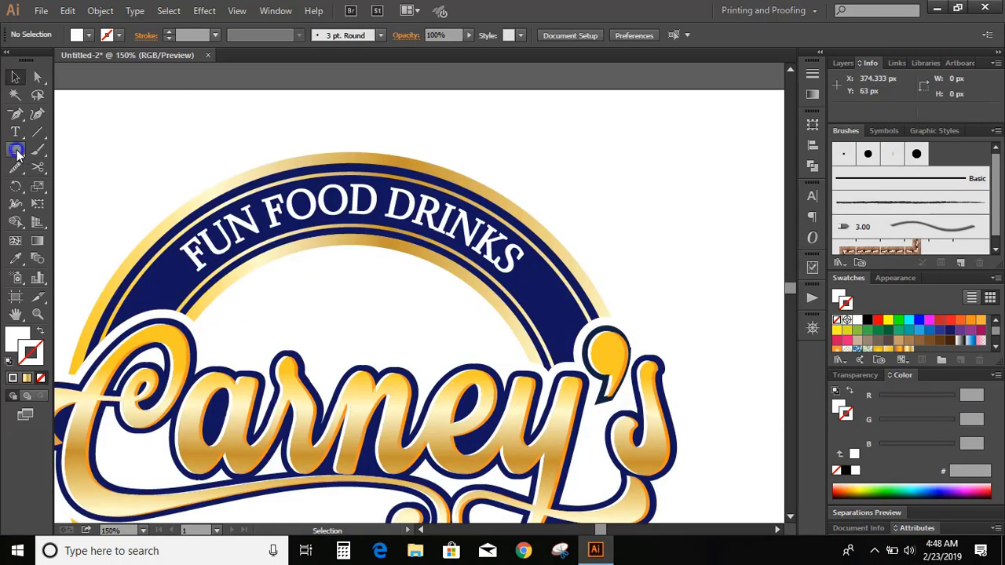
- Draw a tiny ellipse with the Ellipse tool in the blank area above the ring's upper-left edge
{"action": "left_click_drag", "start_coordinate": [15, 149], "coordinate": [59, 185]}
{"action": "left_click_drag", "start_coordinate": [110, 140], "coordinate": [115, 144]}
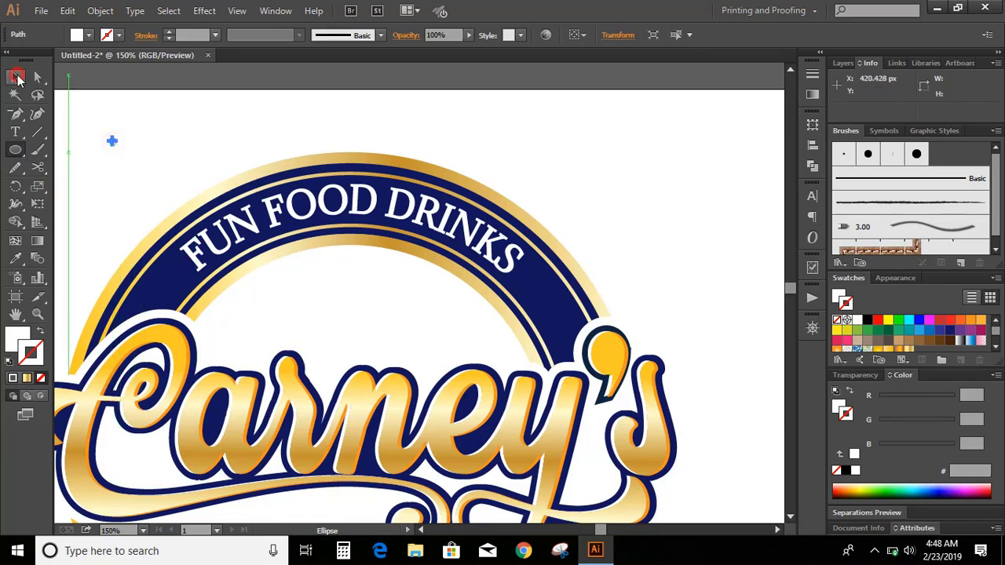
- Give the tiny dot a white 1 pt stroke and place white dots between the words FUN, FOOD and DRINKS
{"action": "left_click", "coordinate": [16, 77]}
{"action": "key", "text": "d"}
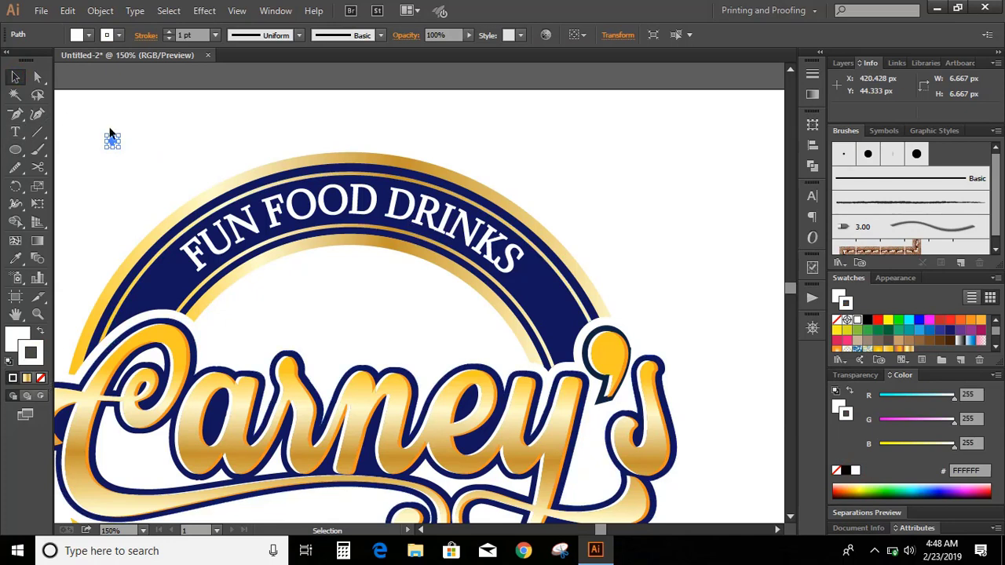
{"action": "left_click", "coordinate": [133, 129]}
{"action": "left_click_drag", "start_coordinate": [115, 146], "coordinate": [385, 209]}
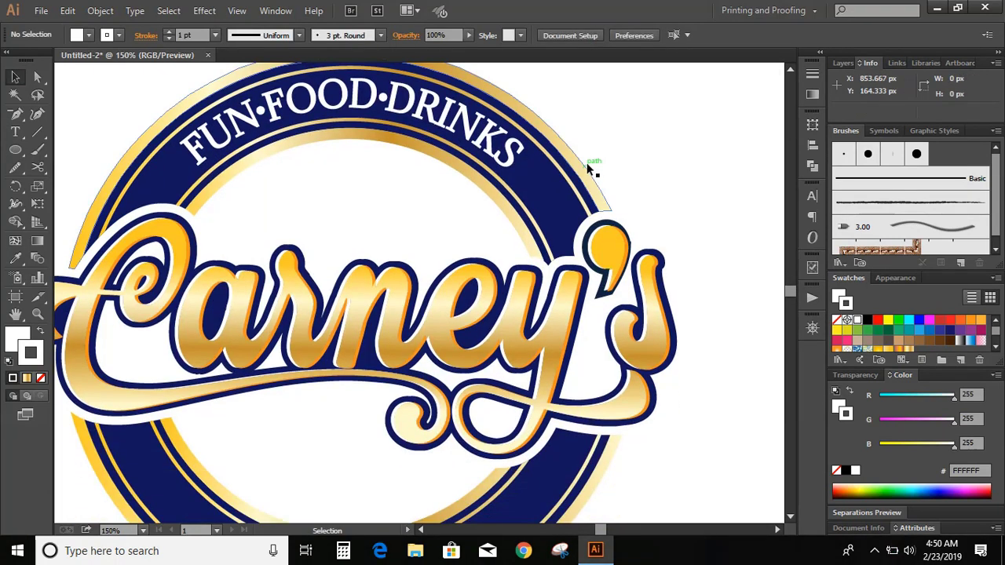
- Copy the white dot from the upper text to both ends of "SINCE 1979" on the lower ring
{"action": "scroll", "coordinate": [586, 162], "scroll_direction": "up", "scroll_amount": 1}
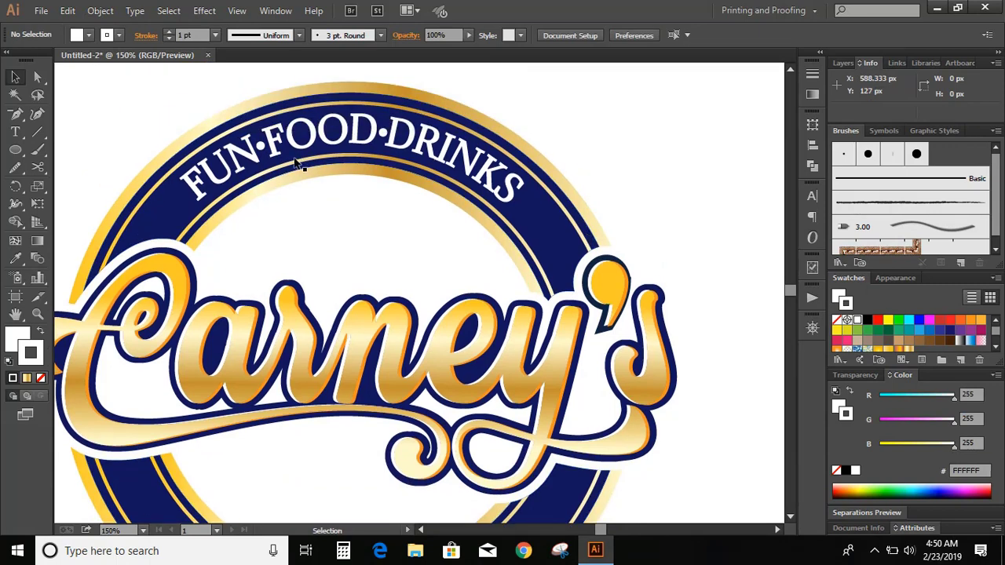
{"action": "left_click_drag", "start_coordinate": [262, 147], "coordinate": [175, 519]}
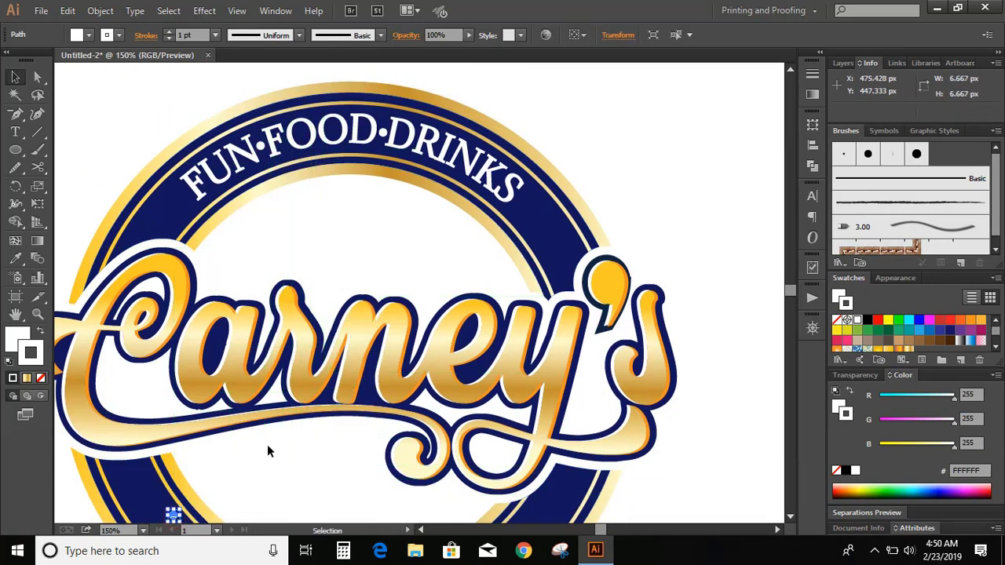
{"action": "scroll", "coordinate": [267, 444], "scroll_direction": "down", "scroll_amount": 7}
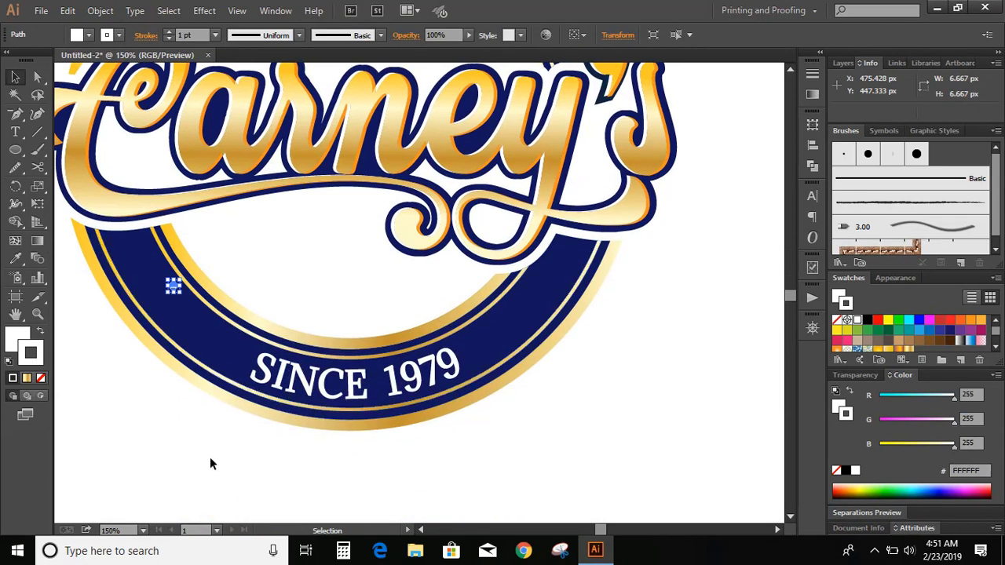
{"action": "left_click", "coordinate": [164, 469]}
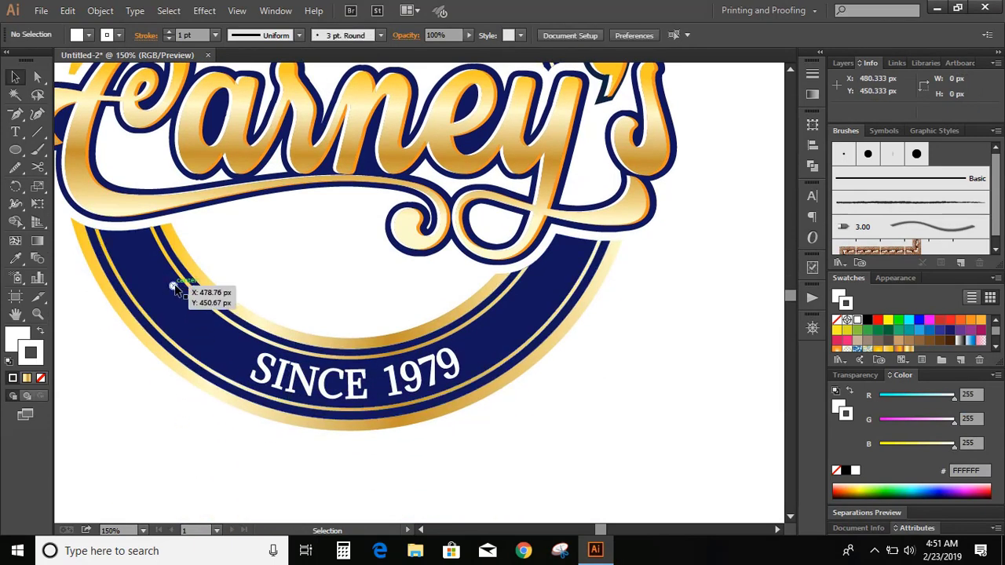
{"action": "left_click_drag", "start_coordinate": [174, 288], "coordinate": [467, 356]}
{"action": "left_click", "coordinate": [489, 413]}
- Add the text "40" in 32 pt Adamina inside the ring, above the "Carney's" script
{"action": "scroll", "coordinate": [360, 464], "scroll_direction": "up", "scroll_amount": 3}
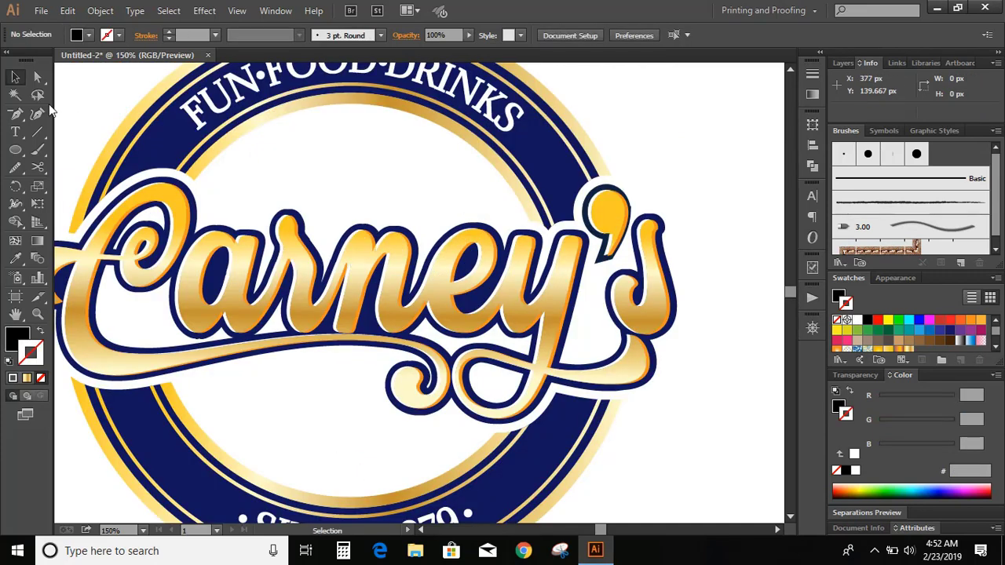
{"action": "left_click", "coordinate": [16, 133]}
{"action": "left_click", "coordinate": [303, 180]}
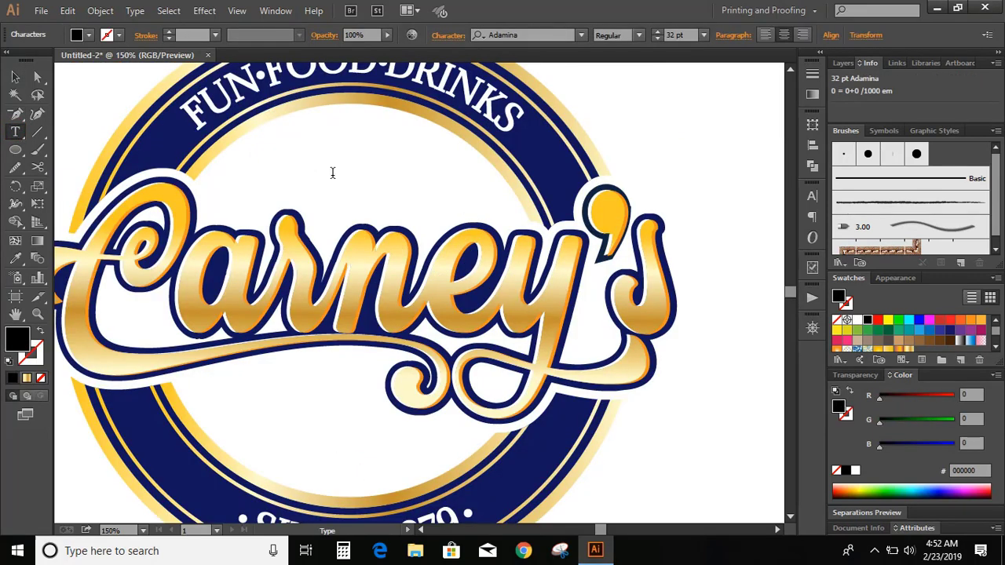
{"action": "type", "text": "40"}
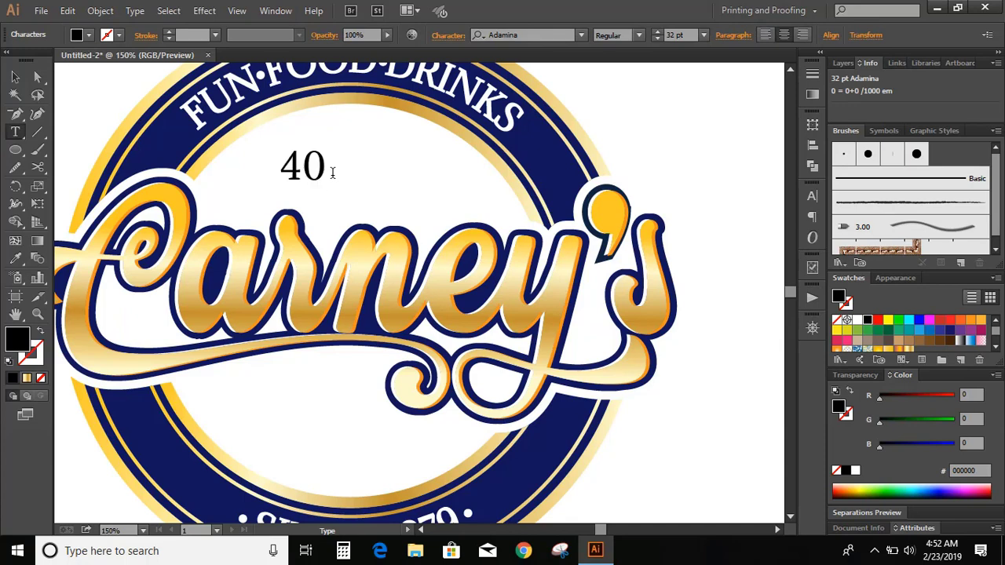
{"action": "left_click", "coordinate": [14, 76]}
{"action": "left_click", "coordinate": [82, 105]}
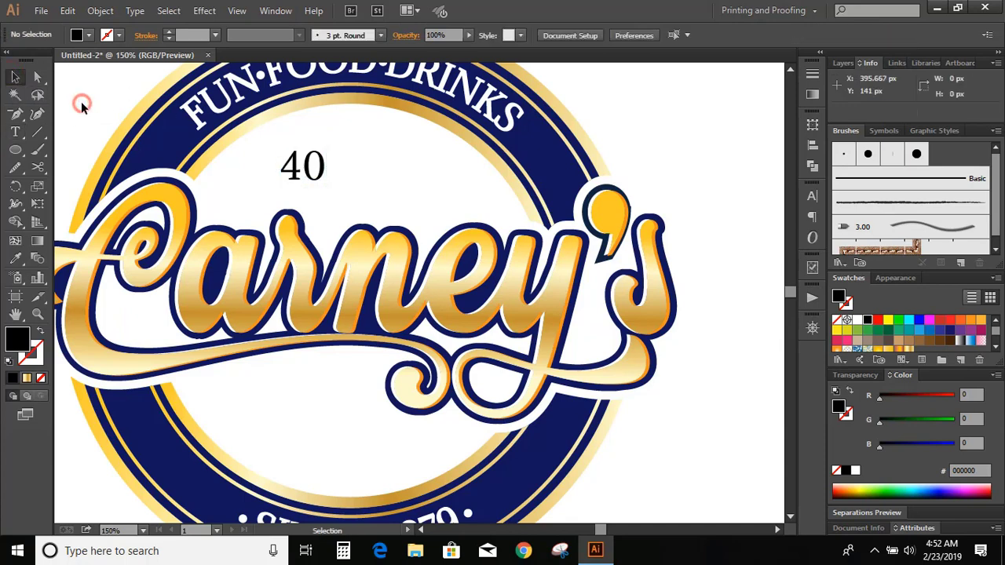
- Add a separate two-line text reading "The" and "Anniversary" beside the "40"
{"action": "left_click", "coordinate": [16, 132]}
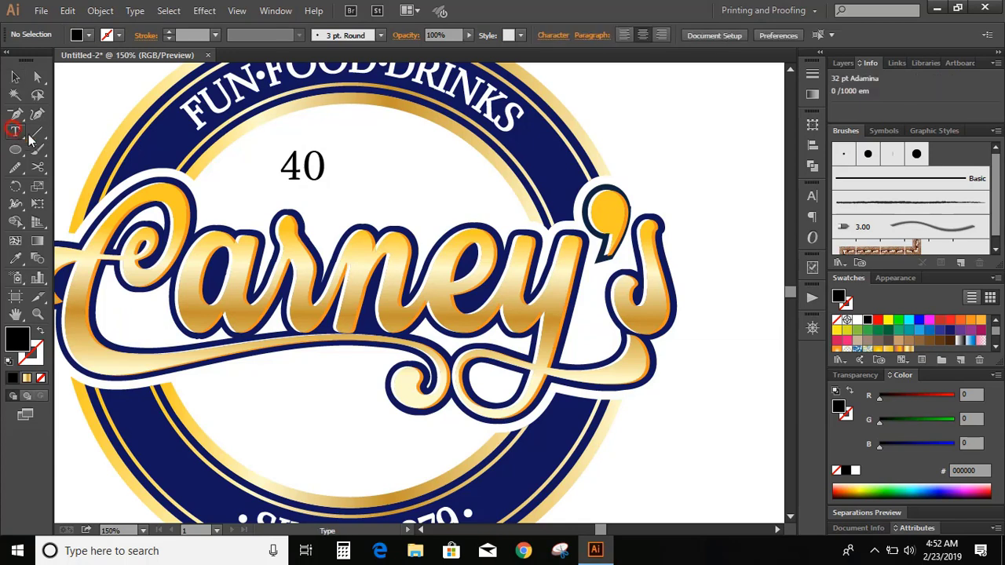
{"action": "left_click", "coordinate": [360, 180]}
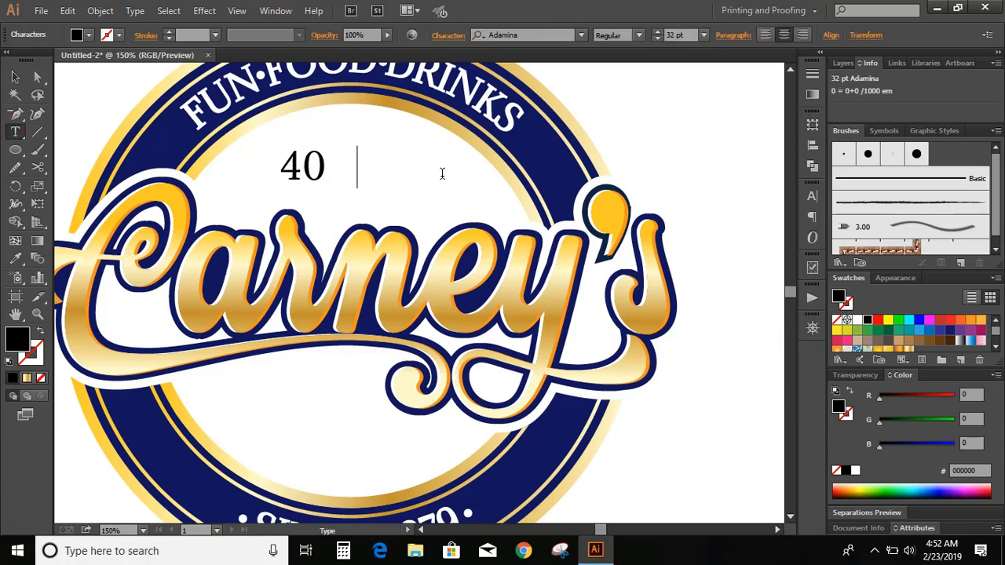
{"action": "type", "text": "The"}
{"action": "key", "text": "Return"}
{"action": "type", "text": "Anniversary"}
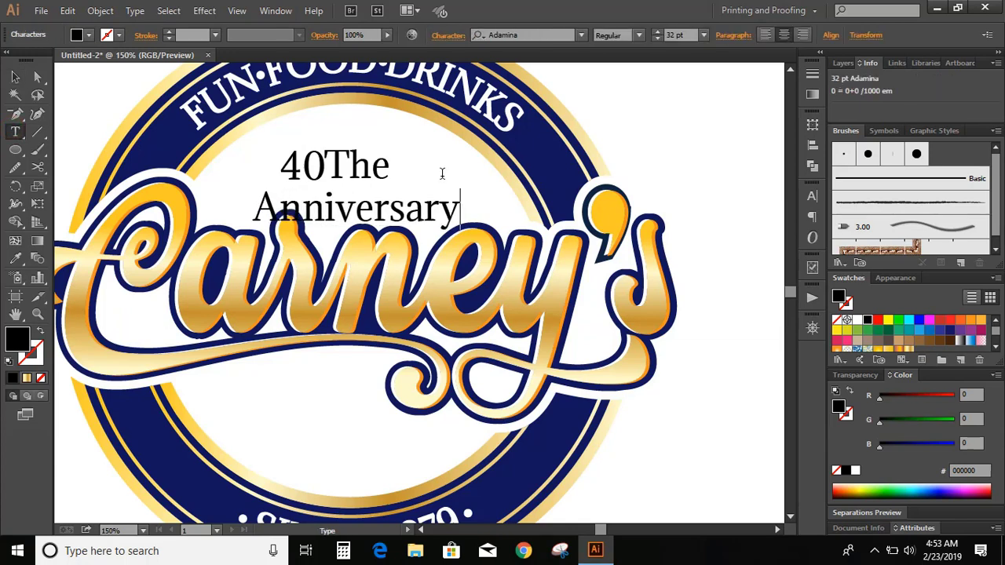
- Scale the "The Anniversary" text down to about 14 pt, left-align it and move it close beside the "40"
{"action": "left_click", "coordinate": [14, 76]}
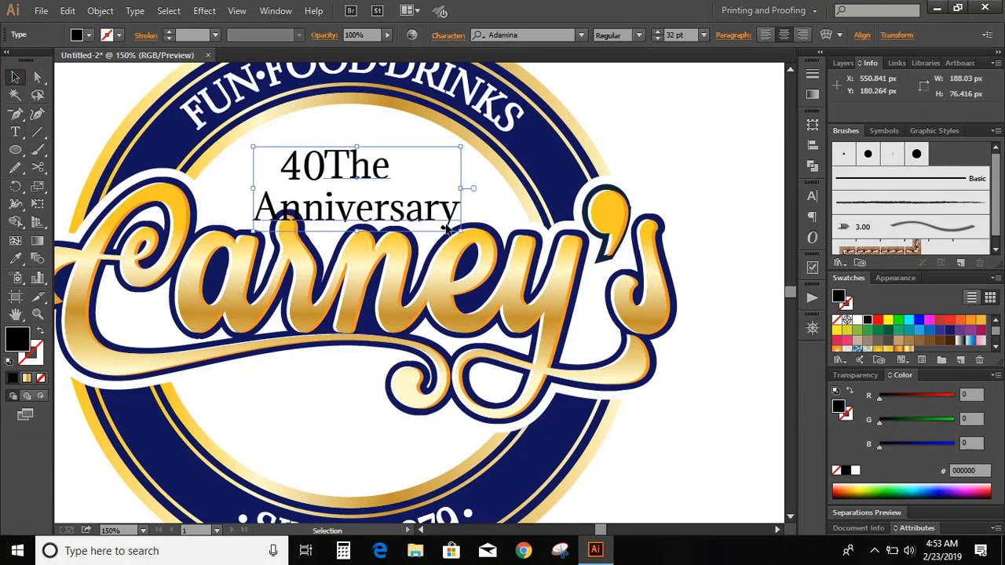
{"action": "left_click_drag", "start_coordinate": [460, 230], "coordinate": [434, 212]}
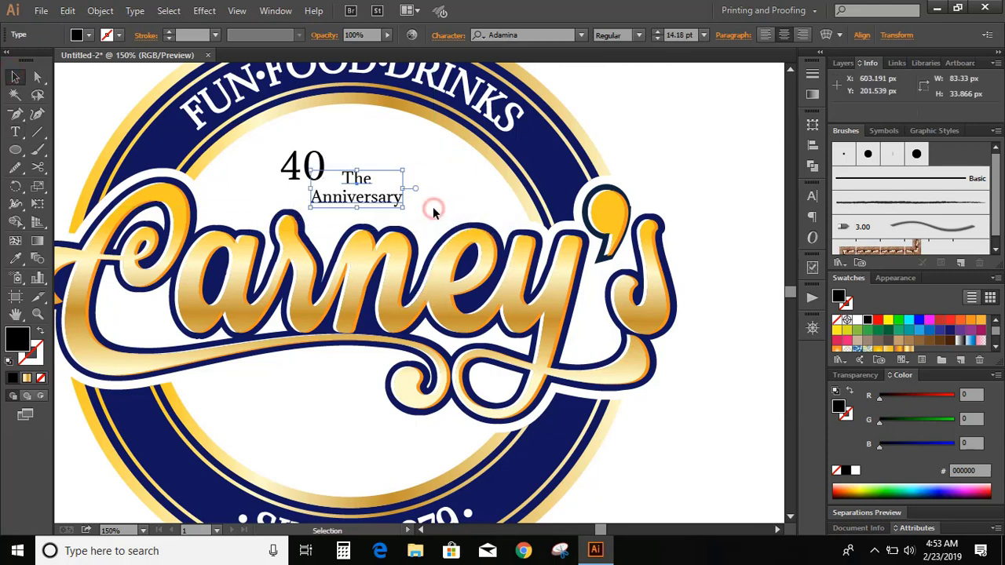
{"action": "left_click", "coordinate": [766, 37]}
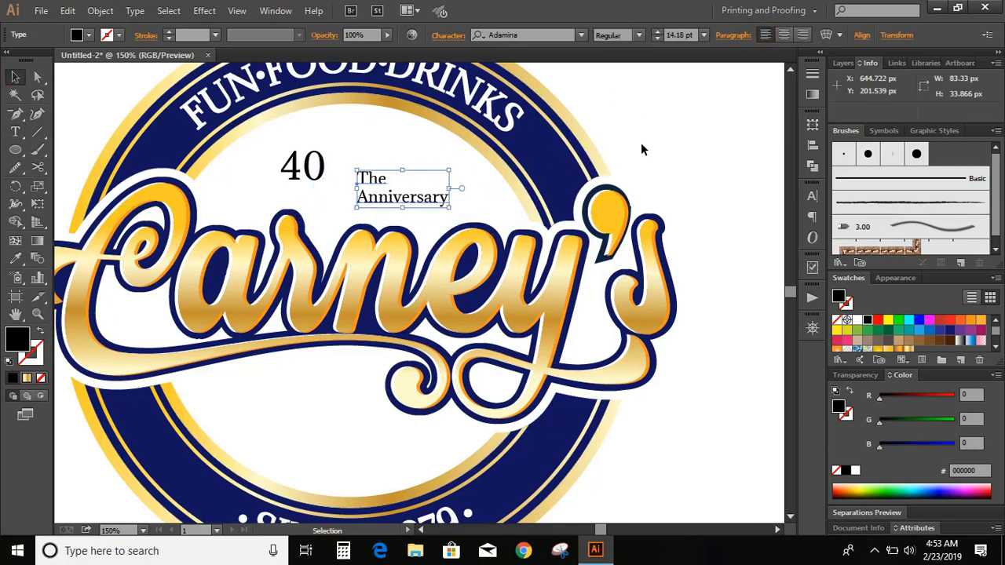
{"action": "left_click", "coordinate": [669, 126]}
{"action": "left_click_drag", "start_coordinate": [407, 198], "coordinate": [383, 179]}
- Thicken the "40" with a 2 pt black stroke
{"action": "left_click", "coordinate": [321, 180]}
{"action": "left_click", "coordinate": [314, 177]}
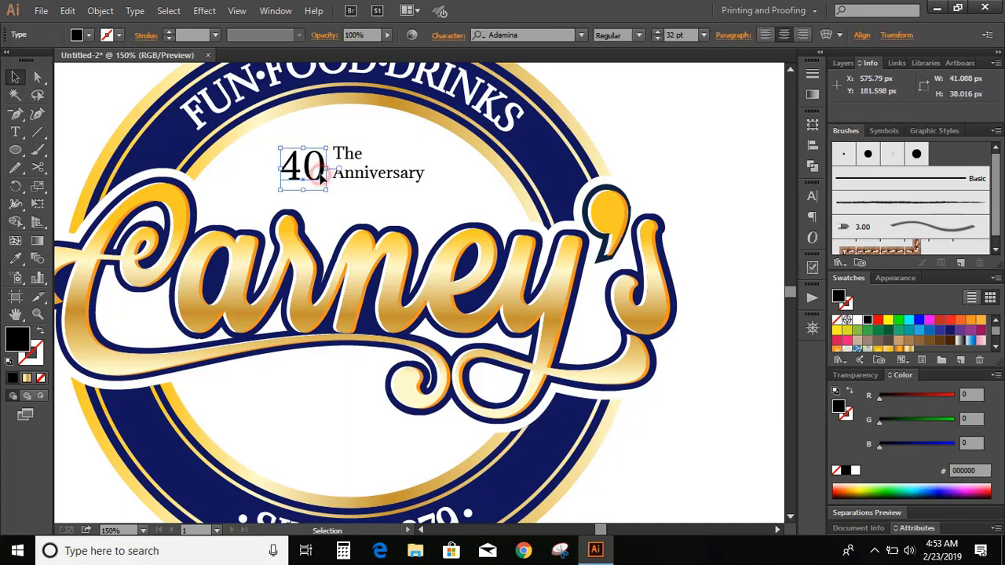
{"action": "left_click", "coordinate": [167, 35]}
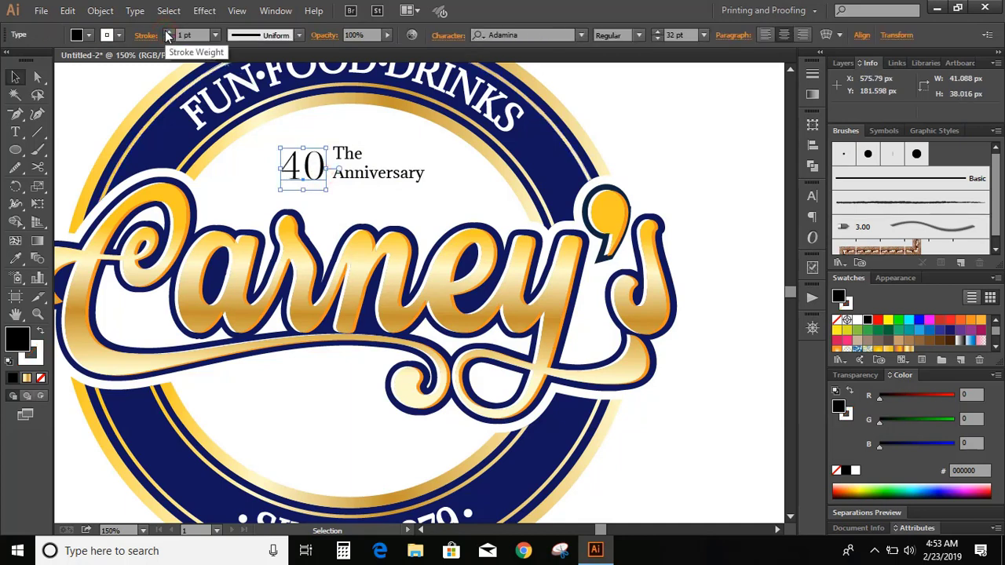
{"action": "left_click", "coordinate": [168, 32]}
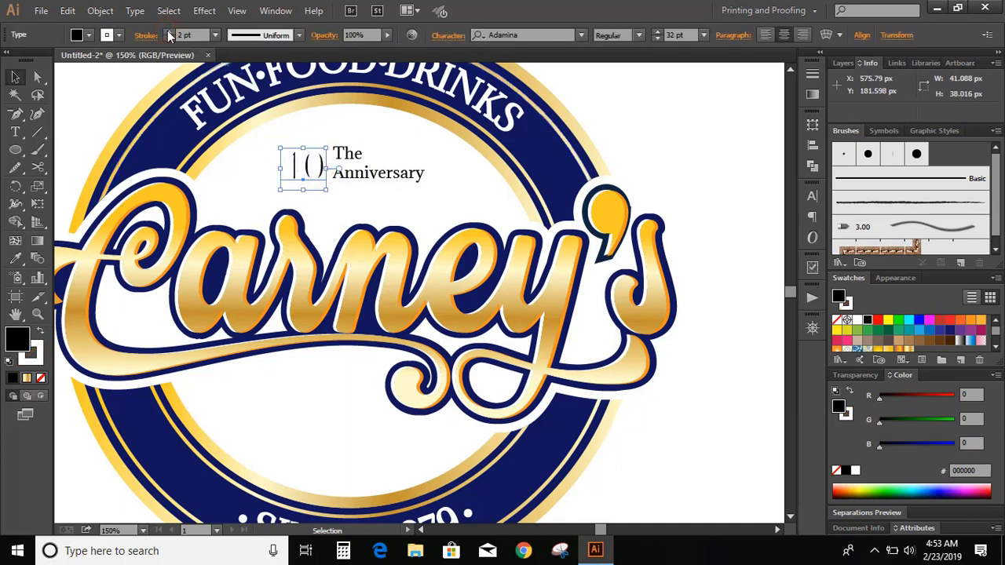
{"action": "left_click", "coordinate": [33, 358]}
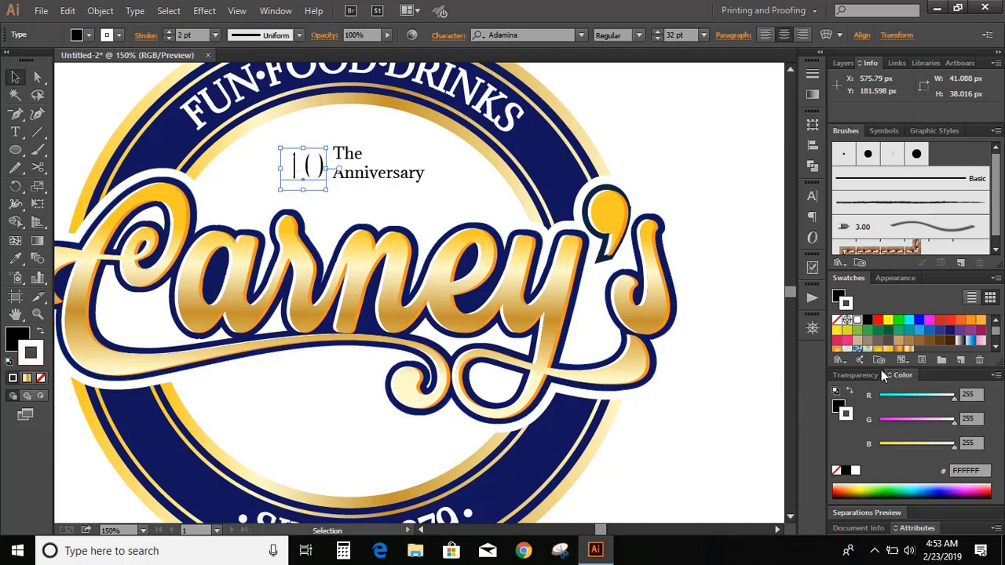
{"action": "left_click", "coordinate": [866, 320]}
- Recolor the grouped "40 The Anniversary" lettering with the ring's navy using the Eyedropper
{"action": "left_click", "coordinate": [310, 166]}
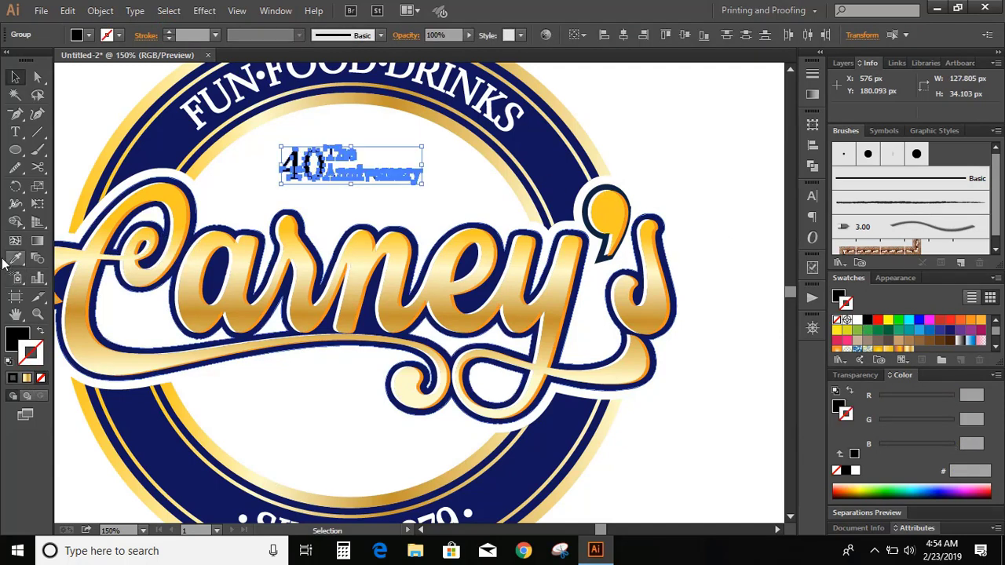
{"action": "left_click", "coordinate": [14, 261]}
{"action": "left_click", "coordinate": [554, 156]}
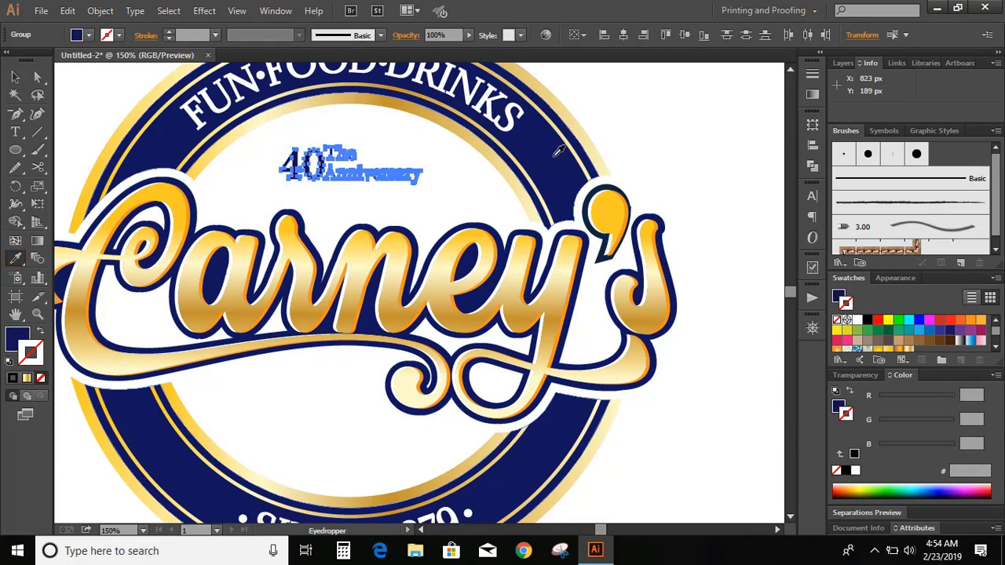
{"action": "key", "text": "v"}
{"action": "key", "text": "ctrl+0"}
{"action": "left_click", "coordinate": [668, 267]}
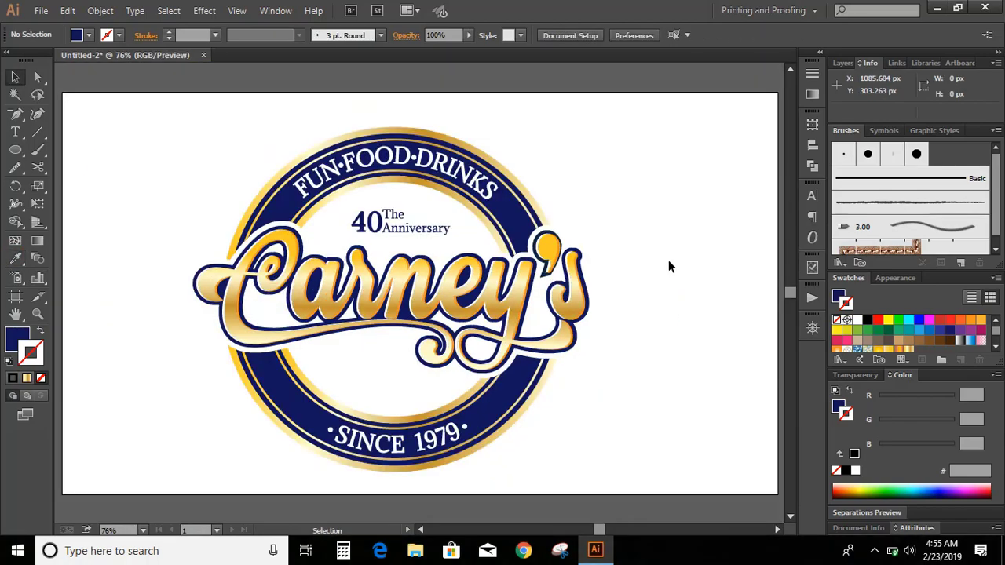